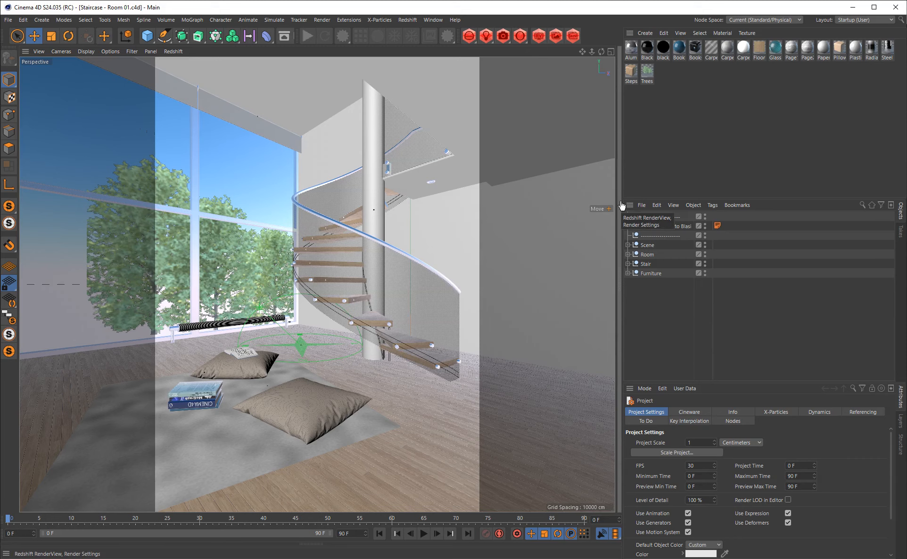
Open the render settings and run a brief Redshift test render of the staircase scene in the viewport
left_click(621, 206)
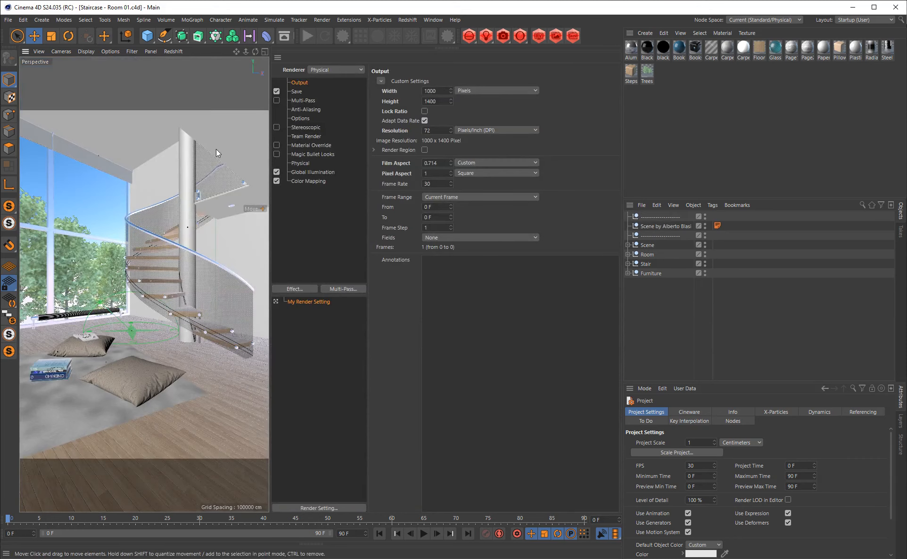
left_click(306, 36)
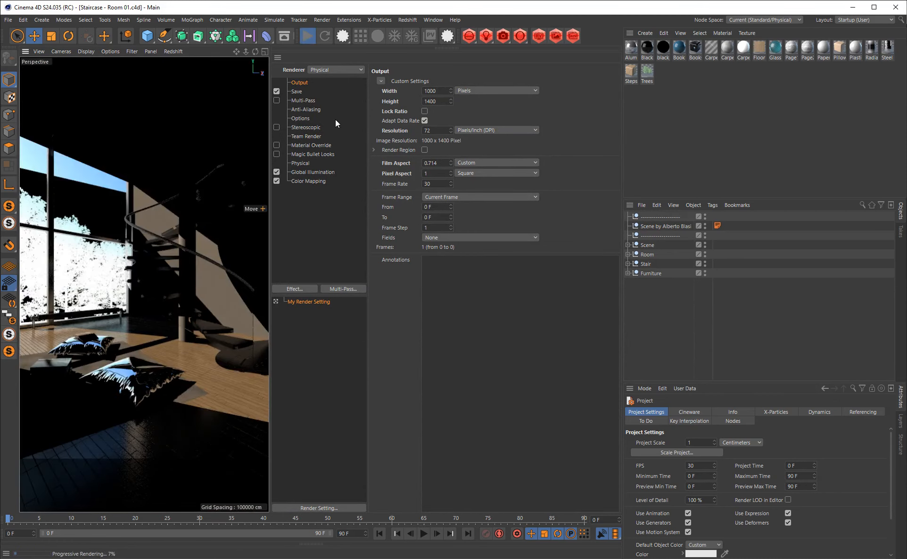
left_click(130, 185)
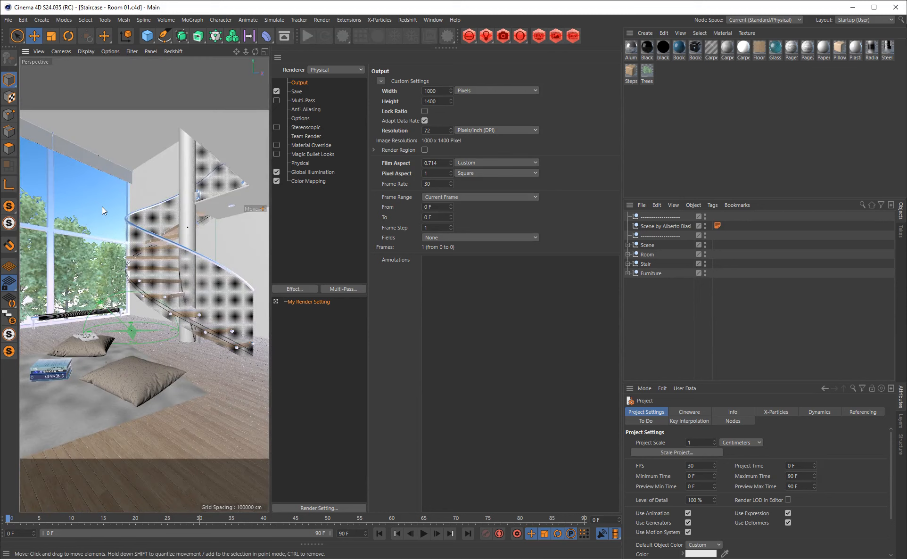
Preview the Physical render in an interactive render region enlarged over most of the room, and close the region
key("alt+r")
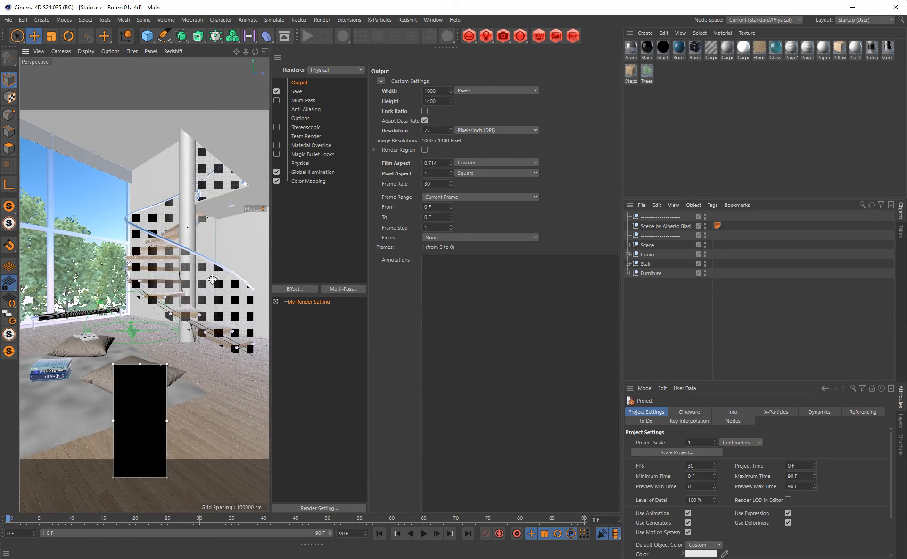
left_click_drag(167, 364, 265, 152)
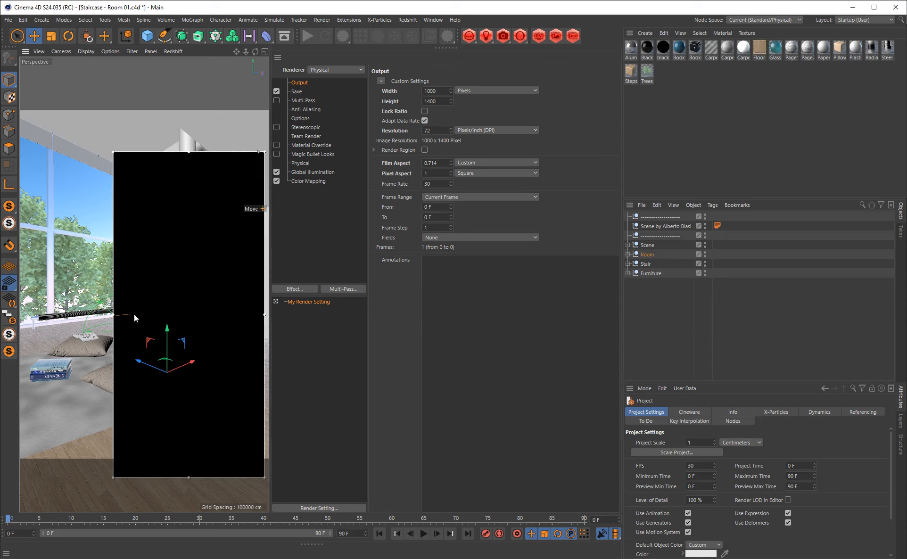
left_click_drag(134, 314, 109, 322)
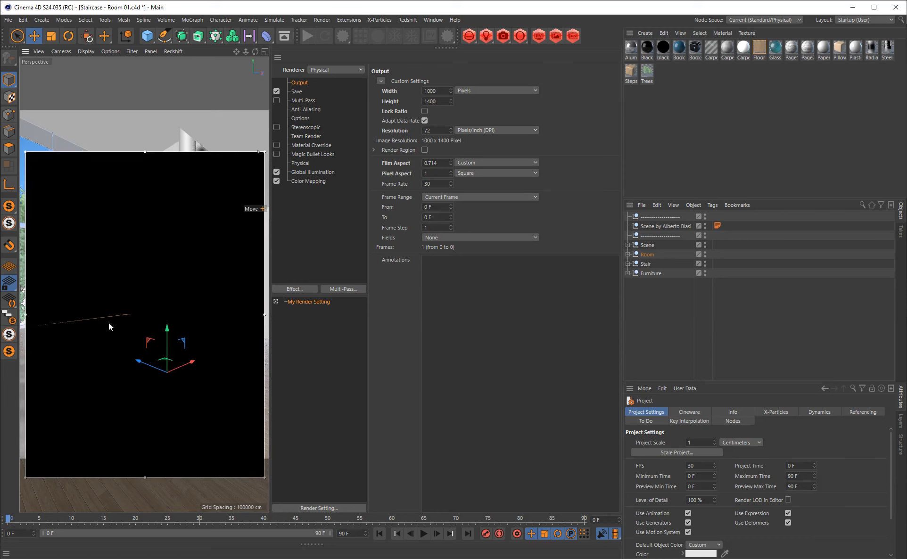
left_click_drag(144, 478, 145, 450)
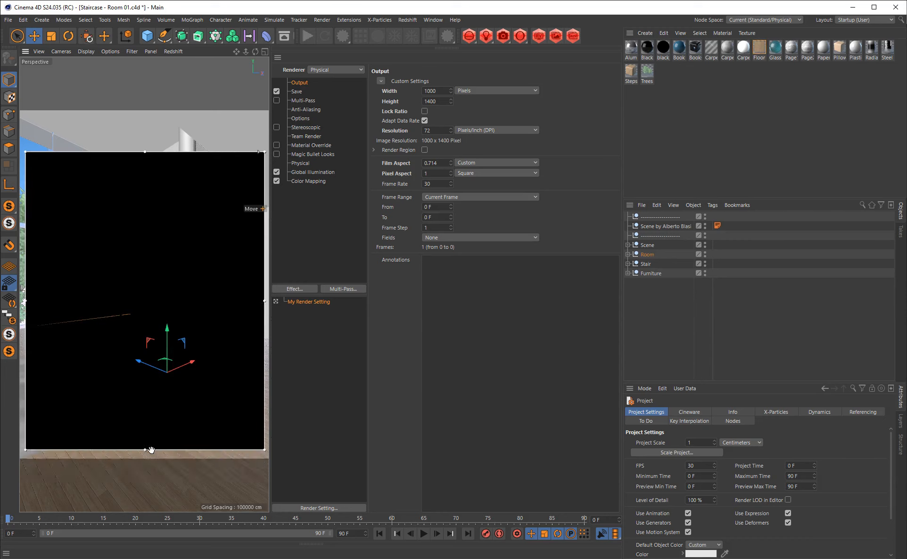
left_click(705, 348)
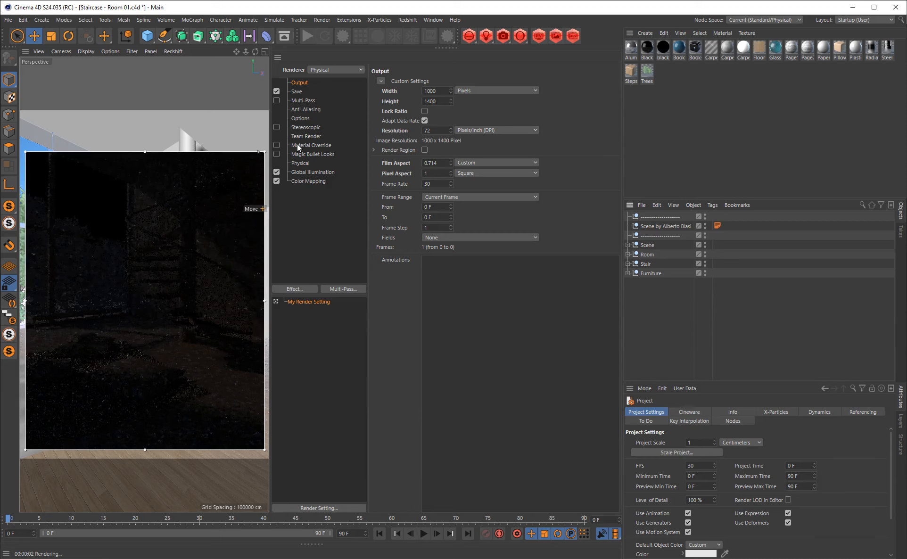
left_click(309, 290)
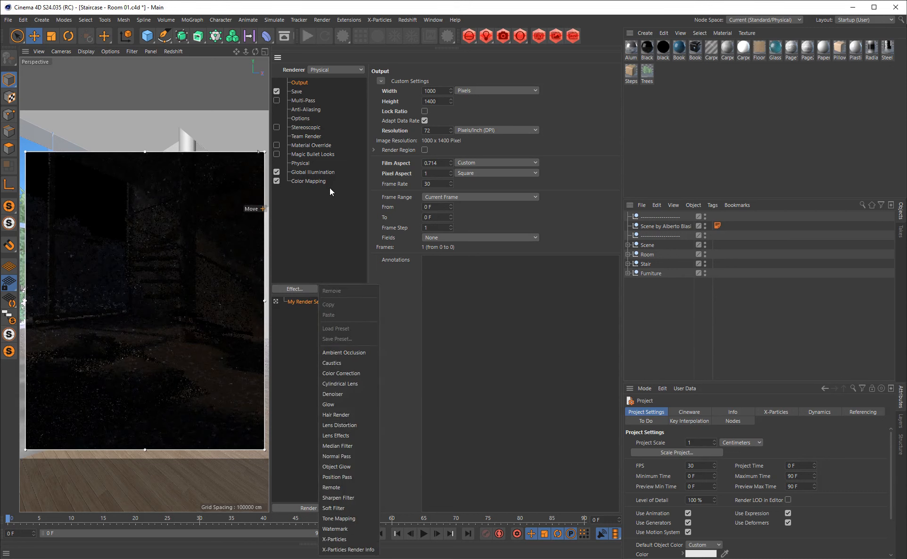
left_click(321, 243)
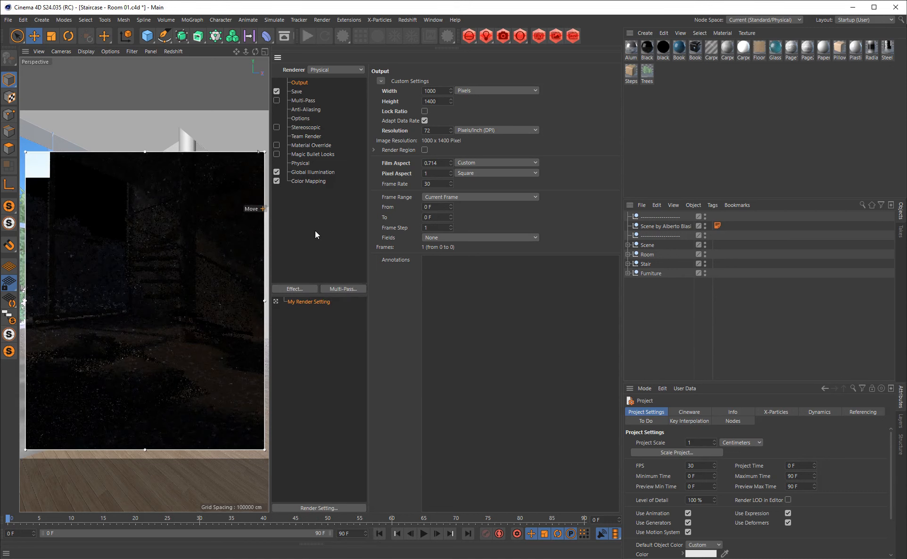
left_click(222, 126)
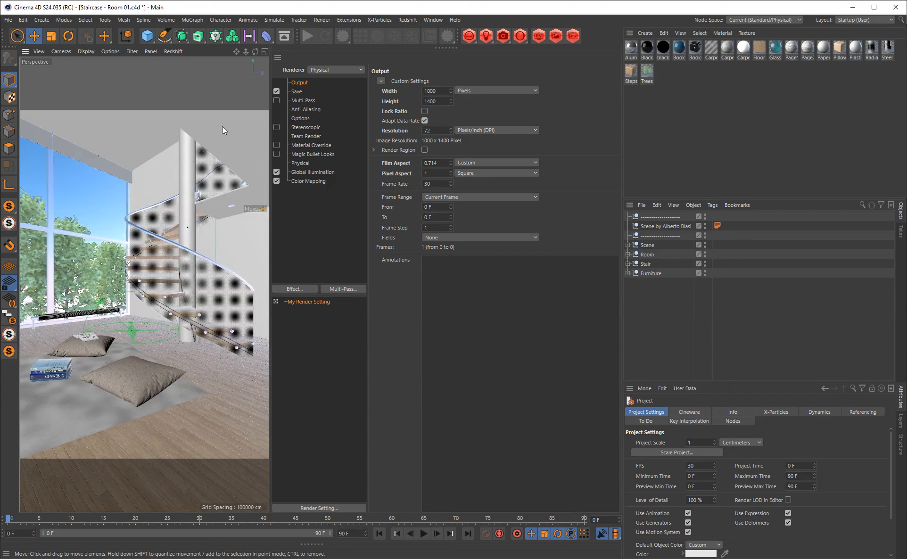
Start the Redshift render in the viewport and switch the scene's renderer from Physical to Redshift
key("ctrl+r")
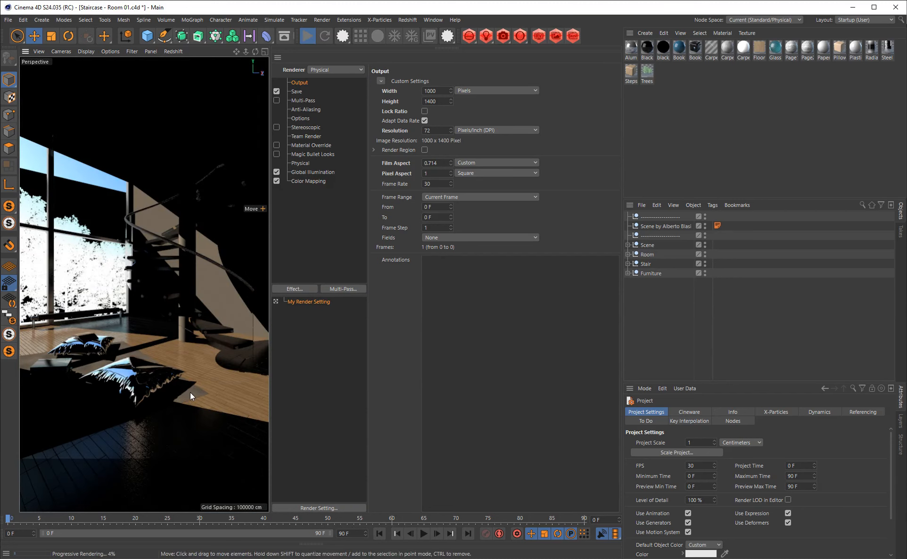
left_click(333, 71)
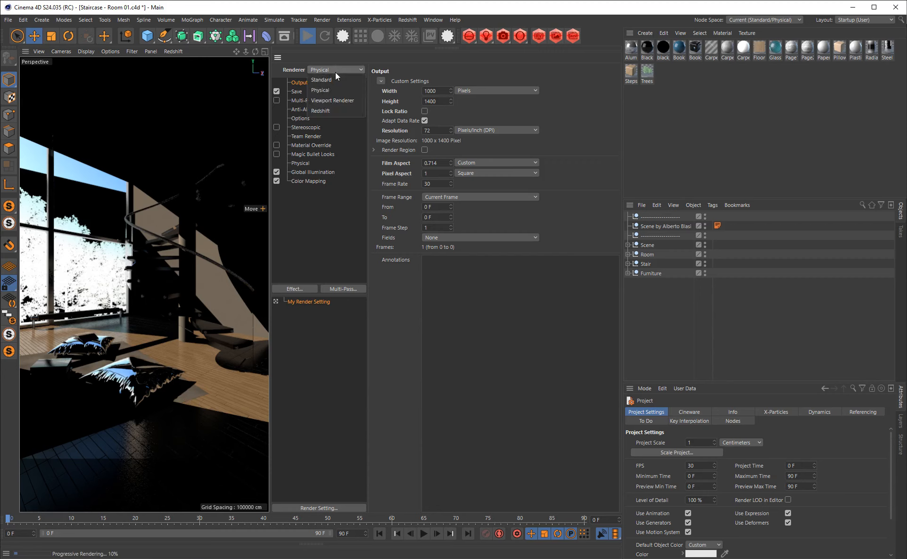
left_click(333, 110)
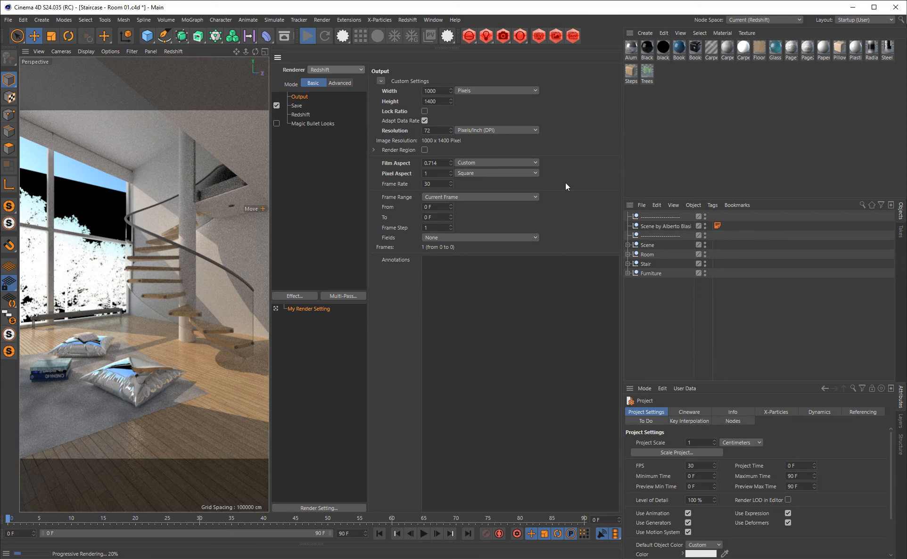
Examine the reflectance layer and woven cloth settings of the Pillows material, and close the material editor
double_click(845, 47)
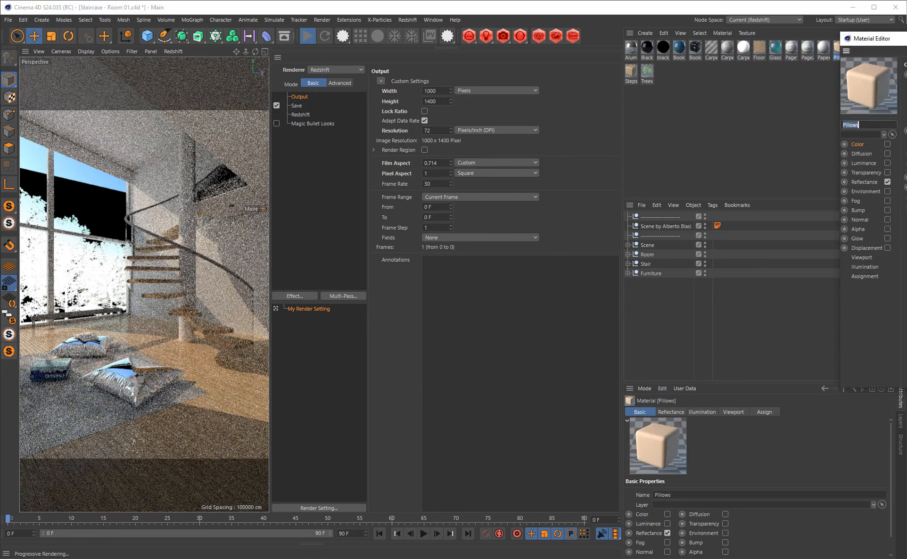
left_click(385, 266)
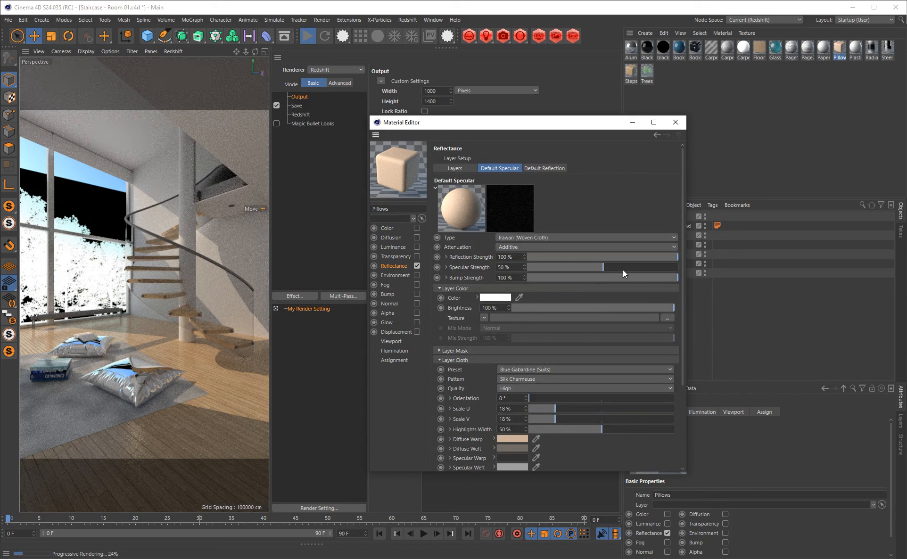
scroll(674, 273, "down", 3)
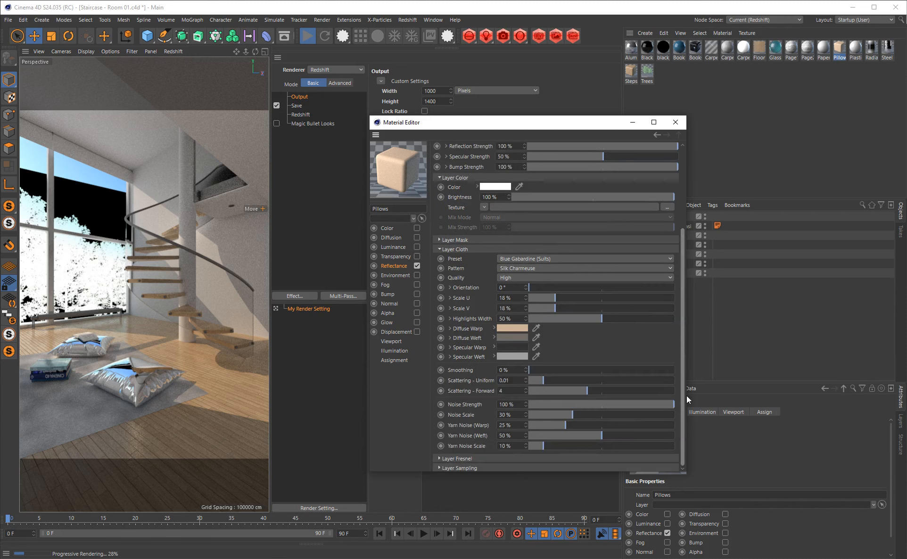
scroll(684, 399, "up", 3)
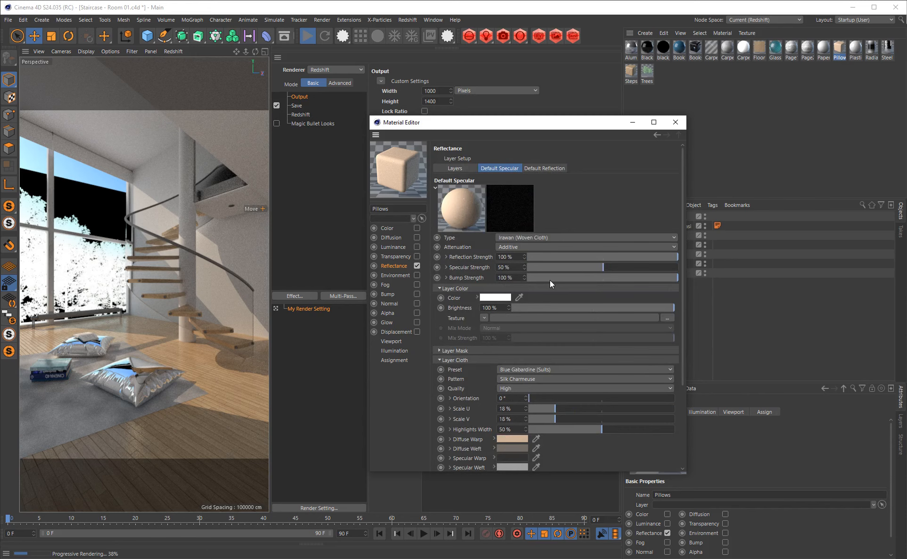
left_click(675, 122)
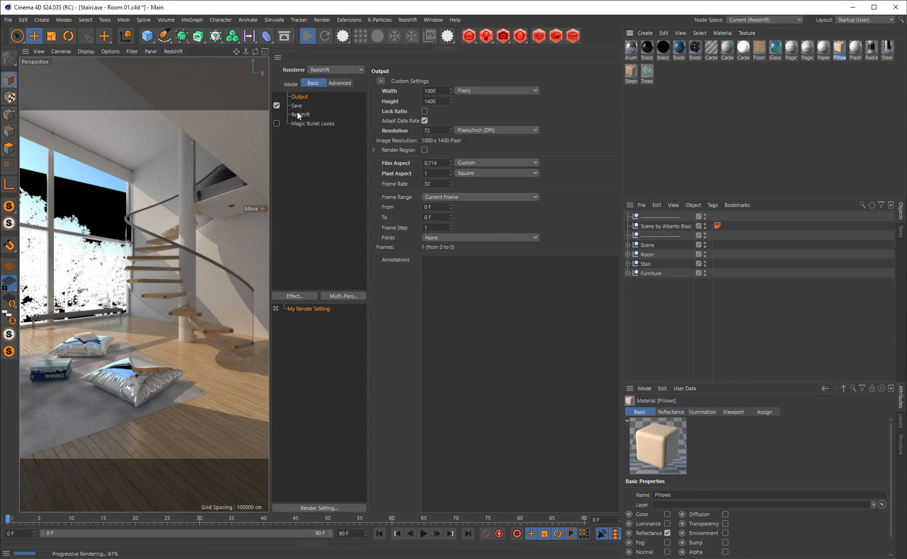
Stop the viewport render and convert and replace all scene materials with Redshift materials
left_click(308, 36)
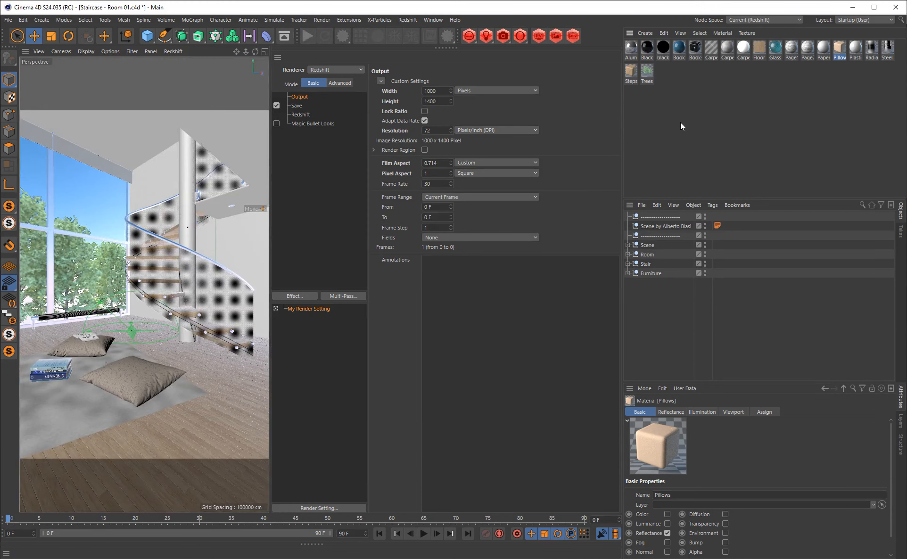
left_click(646, 33)
mouse_move(725, 83)
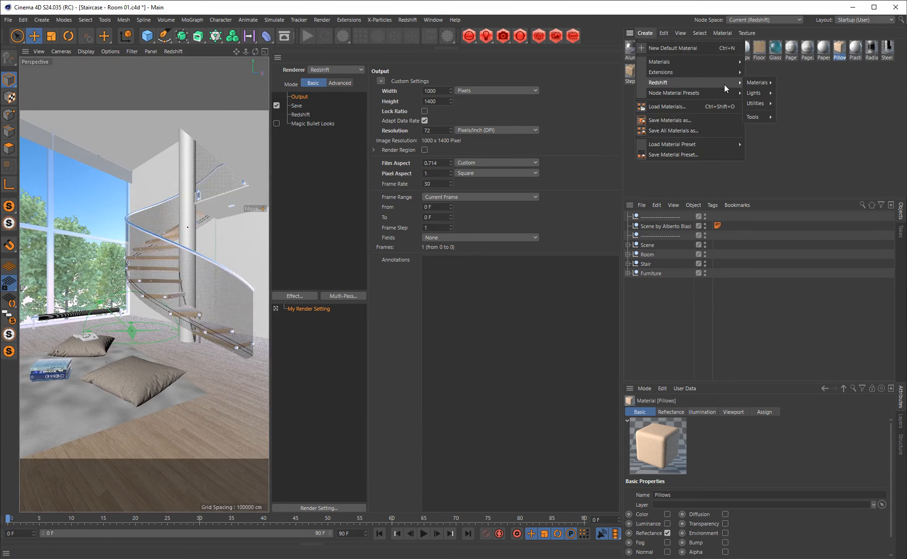
mouse_move(759, 117)
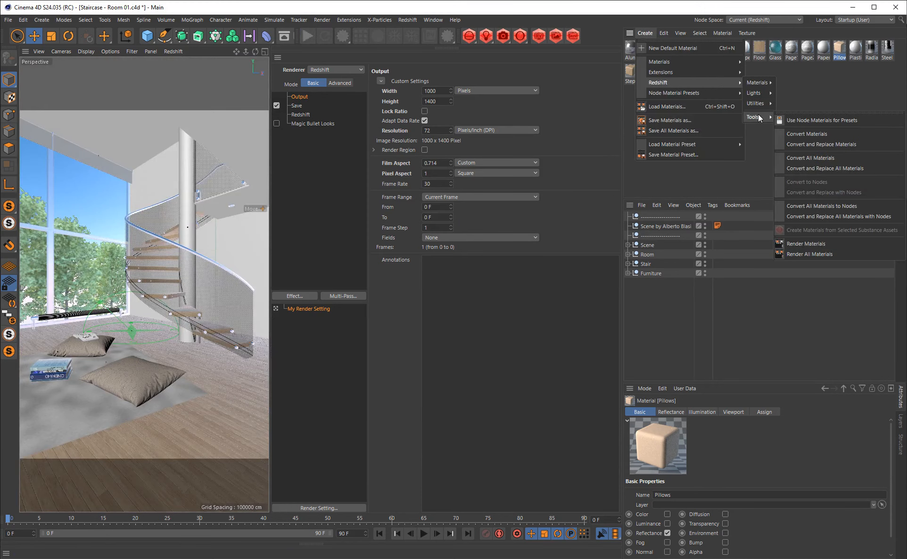
left_click(839, 169)
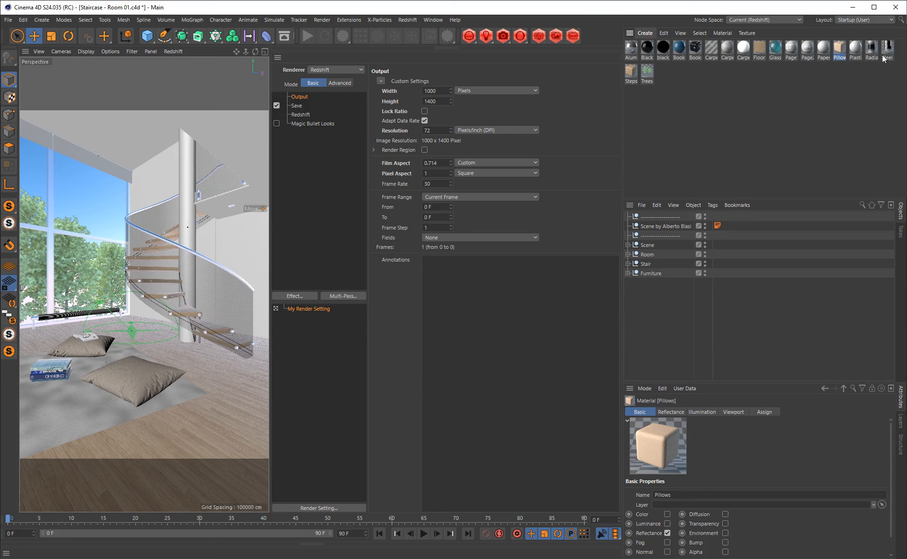
left_click(757, 97)
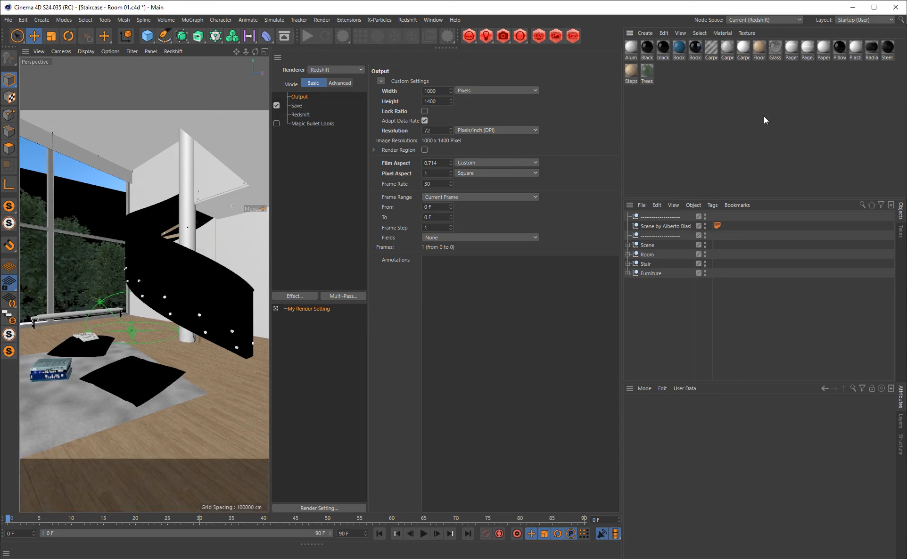
Restart the Redshift viewport render and open the shader graph of the converted Pillows material
left_click(305, 35)
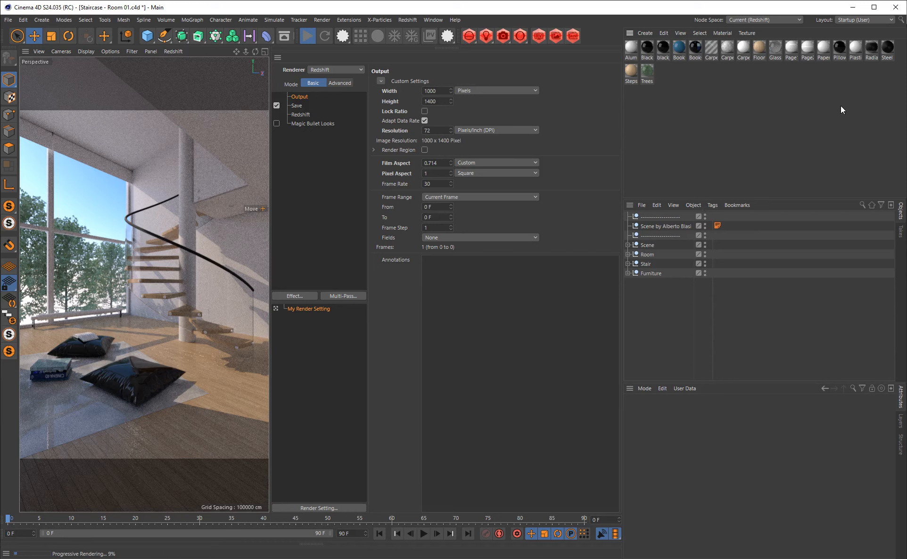
left_click(839, 47)
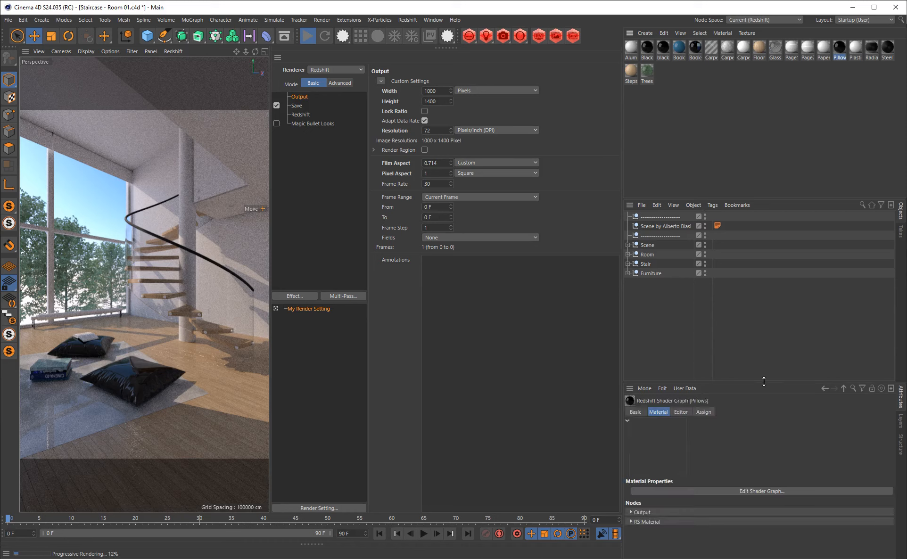
left_click_drag(764, 382, 757, 295)
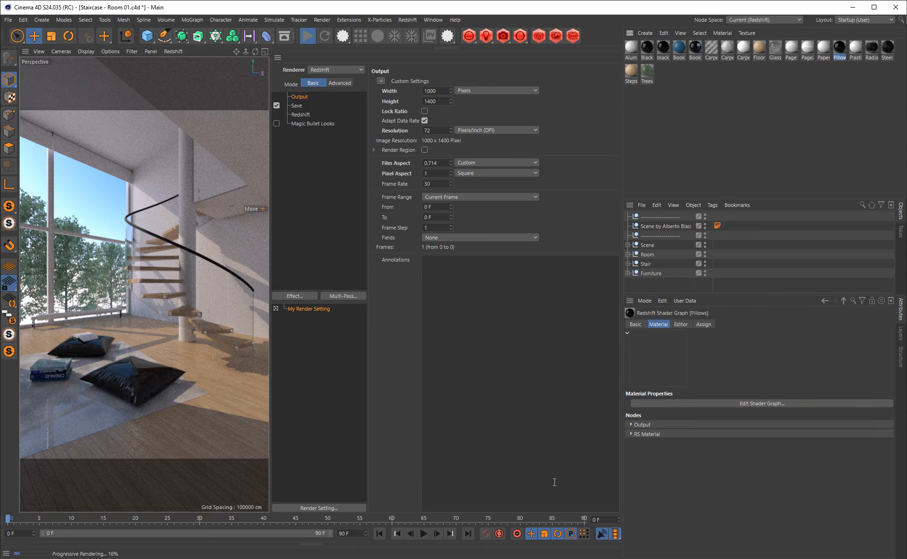
left_click(495, 545)
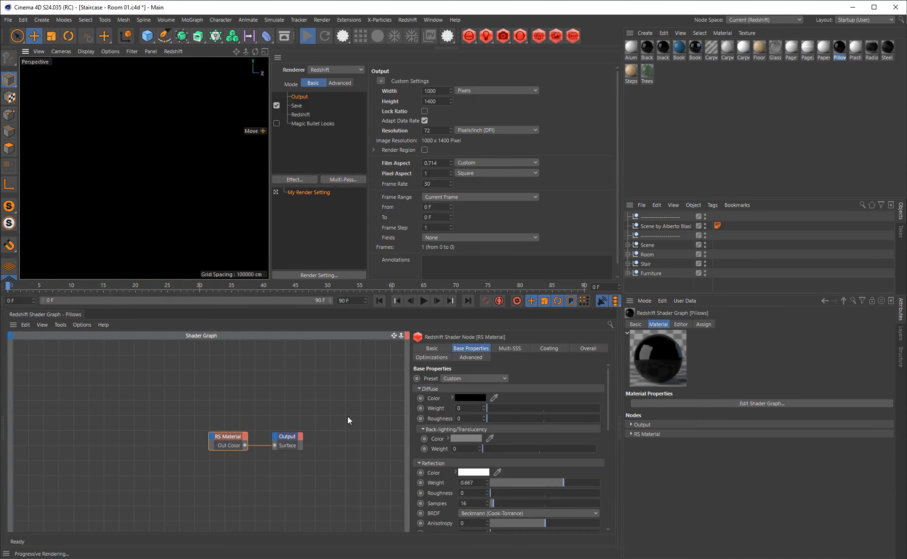
scroll(276, 413, "up", 2)
middle_click_drag(275, 413, 260, 397, "alt")
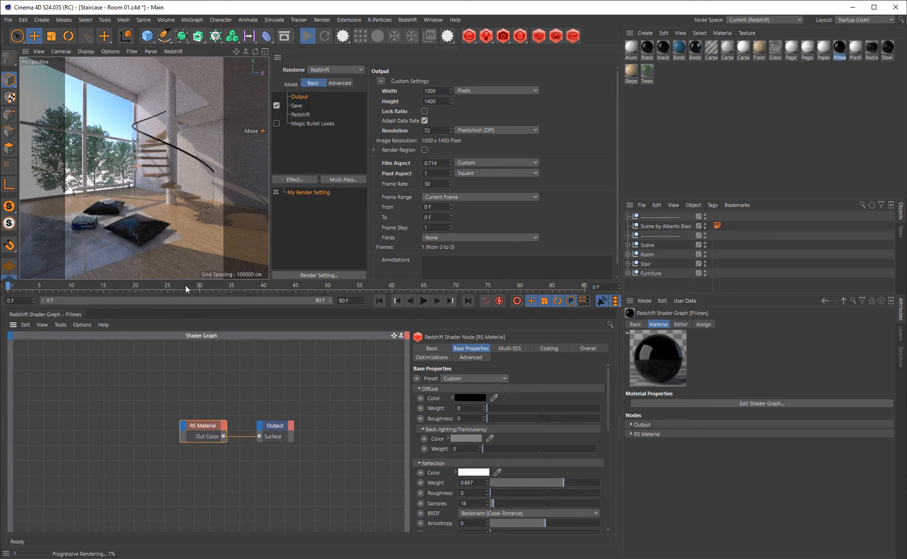
Set the Pillows material's diffuse color to hue 21°, saturation 96%, value 25%, with a diffuse weight of 1
left_click(452, 397)
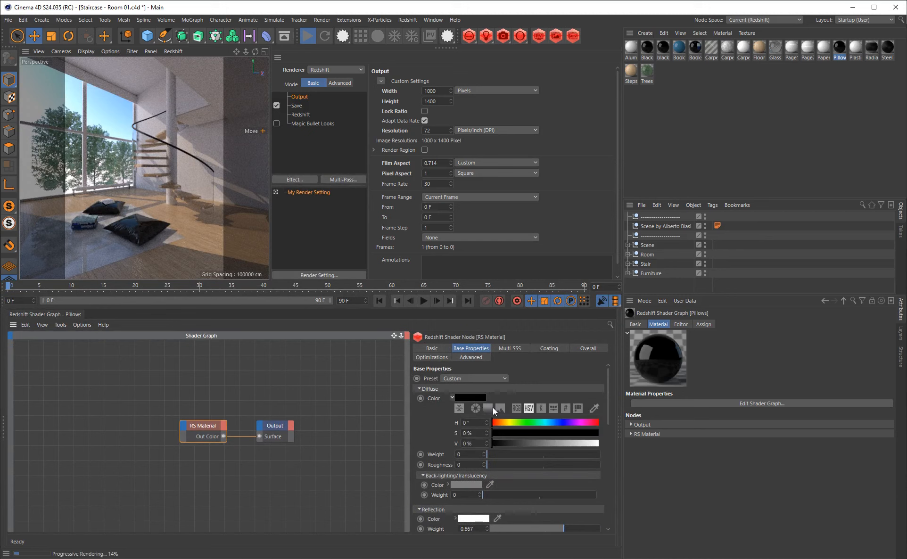
left_click(504, 426)
left_click(518, 433)
left_click_drag(543, 441, 617, 438)
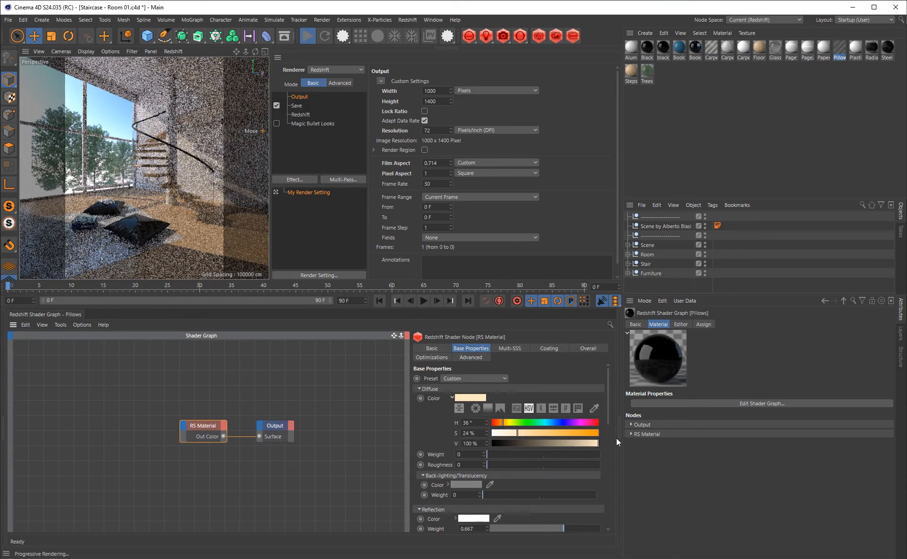
left_click_drag(528, 434, 591, 433)
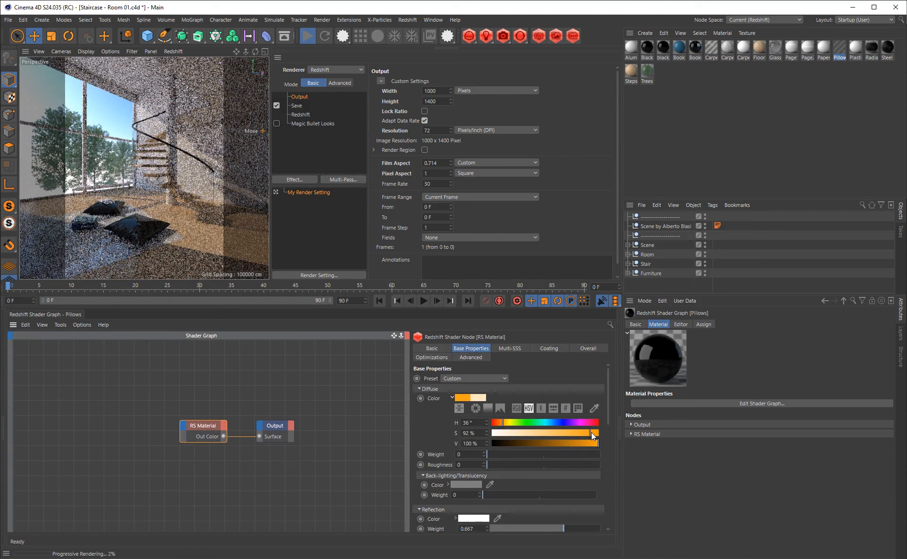
left_click(498, 421)
left_click_drag(533, 444, 655, 465)
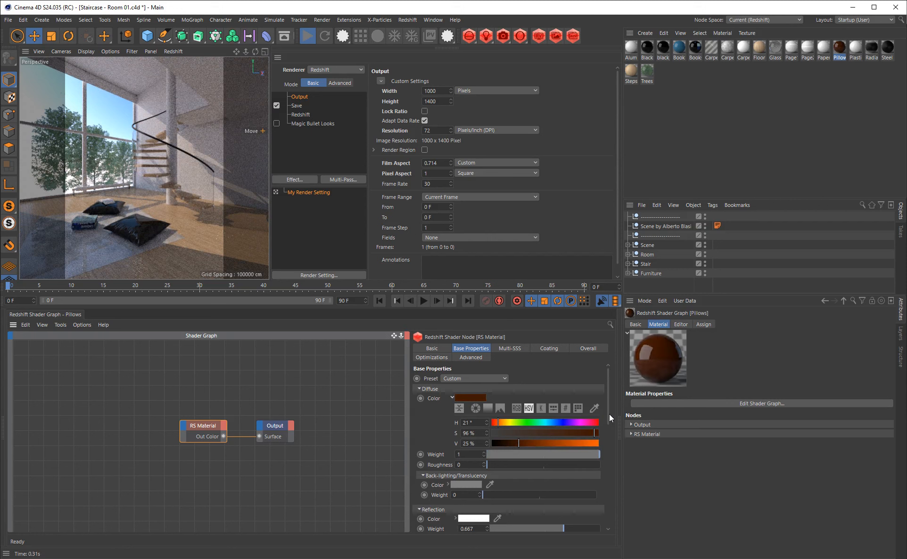
Brighten the Pillows material's diffuse color to saturation 98% and value 47%
scroll(608, 410, "down", 3)
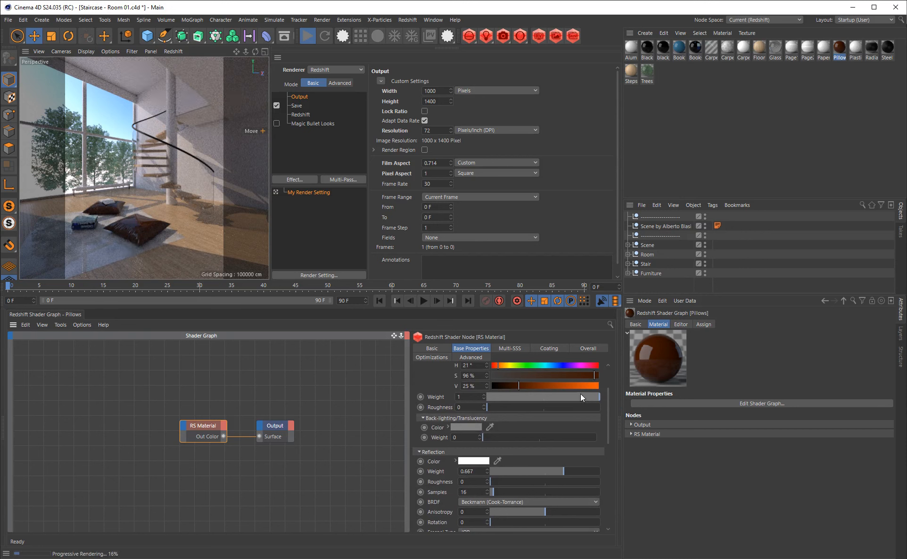
left_click_drag(534, 386, 542, 386)
left_click(597, 376)
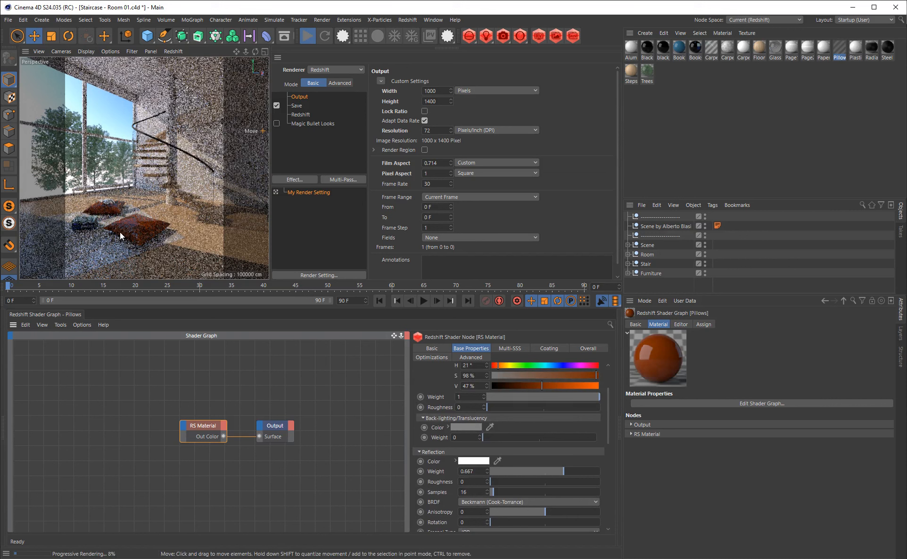
Set the Pillows material's reflection weight to 0 and its sheen to weight 1, roughness 0.147 and 512 samples
mouse_move(610, 444)
left_mouse_down()
mouse_move(616, 473)
mouse_move(613, 444)
left_mouse_up()
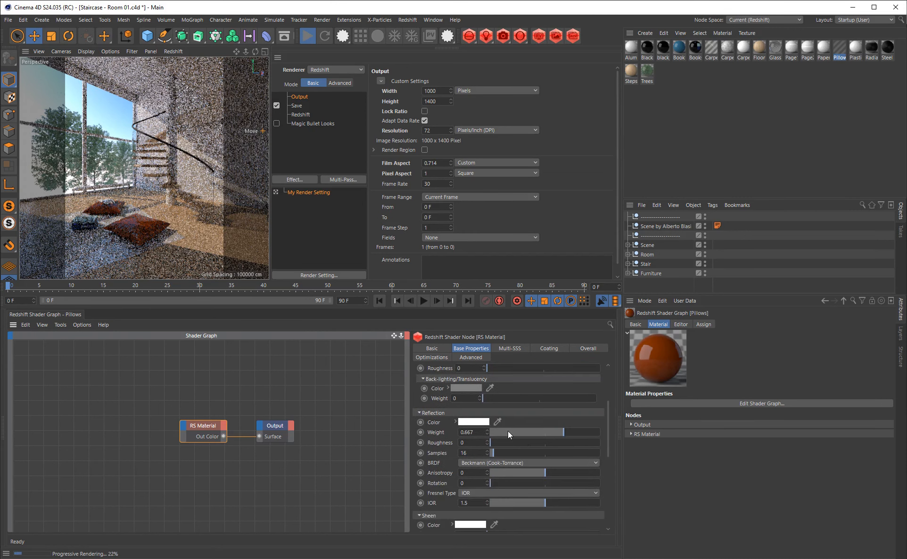
left_click_drag(508, 431, 485, 431)
left_click_drag(613, 431, 610, 451)
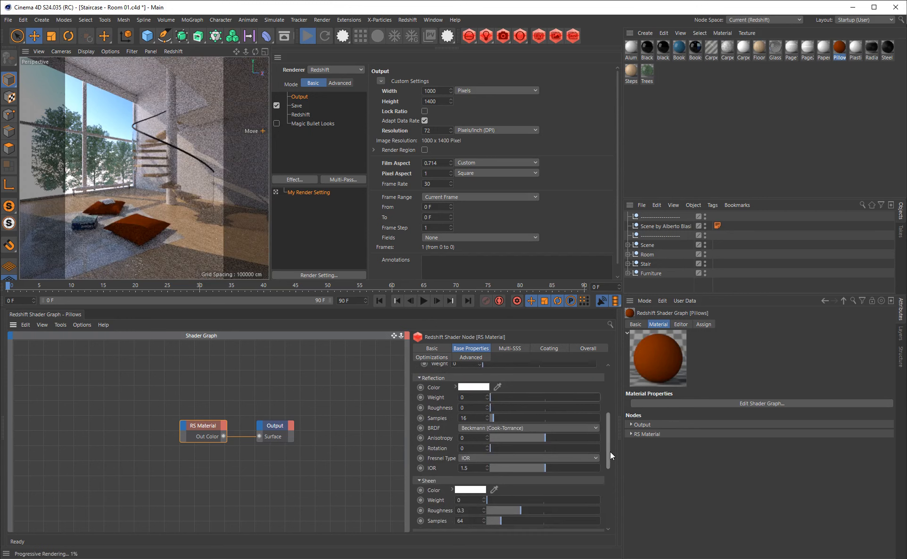
scroll(610, 452, "down", 3)
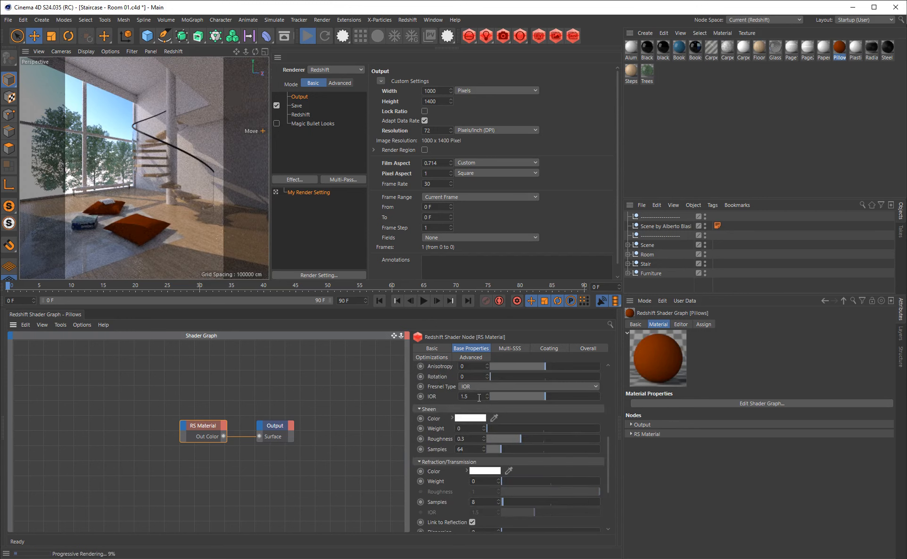
left_click_drag(607, 455, 612, 463)
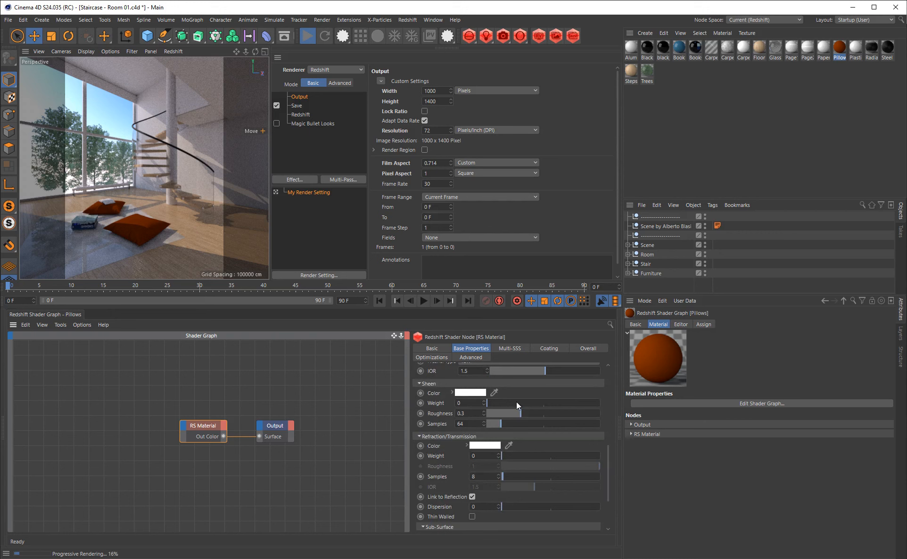
left_click_drag(516, 402, 700, 403)
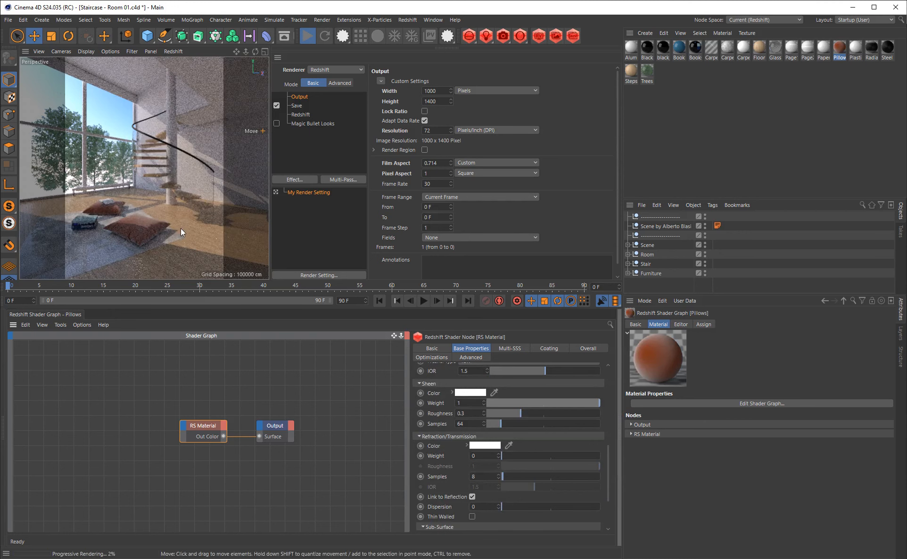
left_click_drag(516, 414, 601, 424)
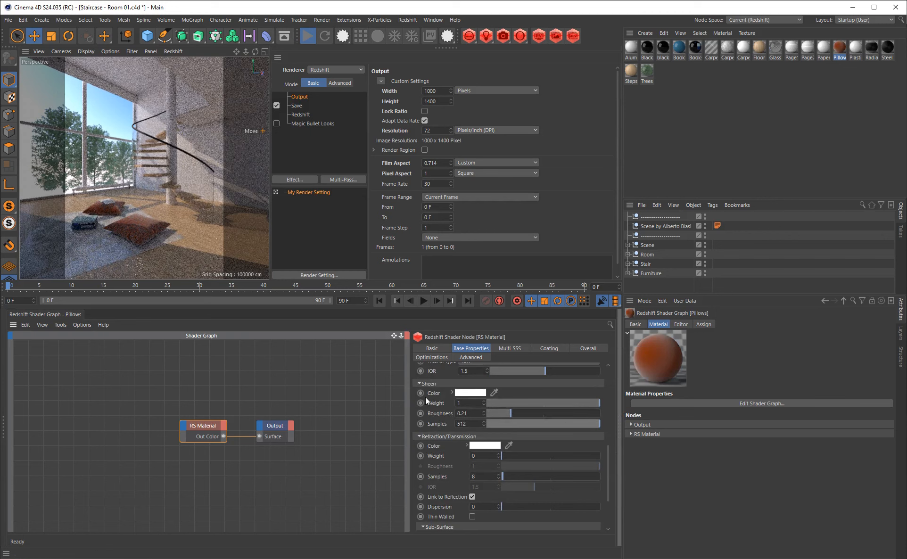
left_click_drag(511, 414, 505, 417)
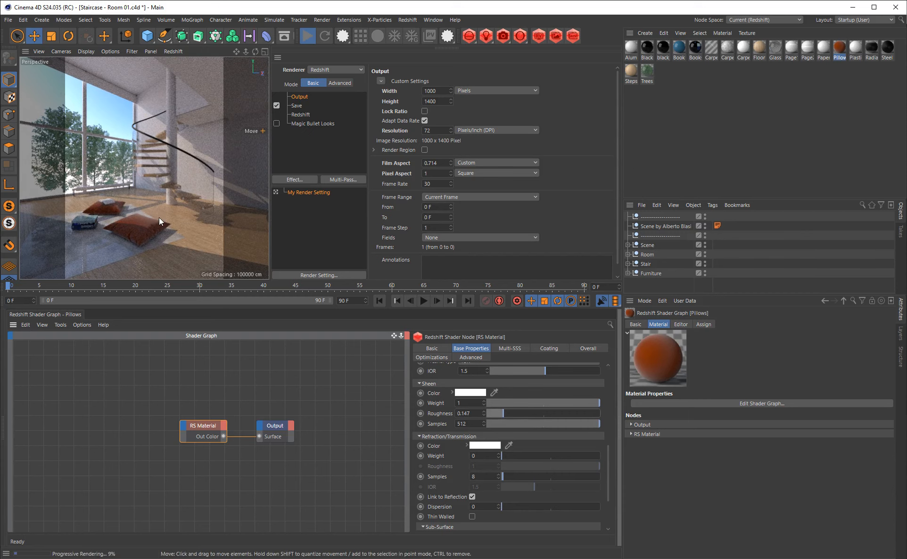
Expand the Furniture group, add the Hair Render effect to the render settings and enlarge the viewport
middle_click(188, 223)
middle_click(70, 221)
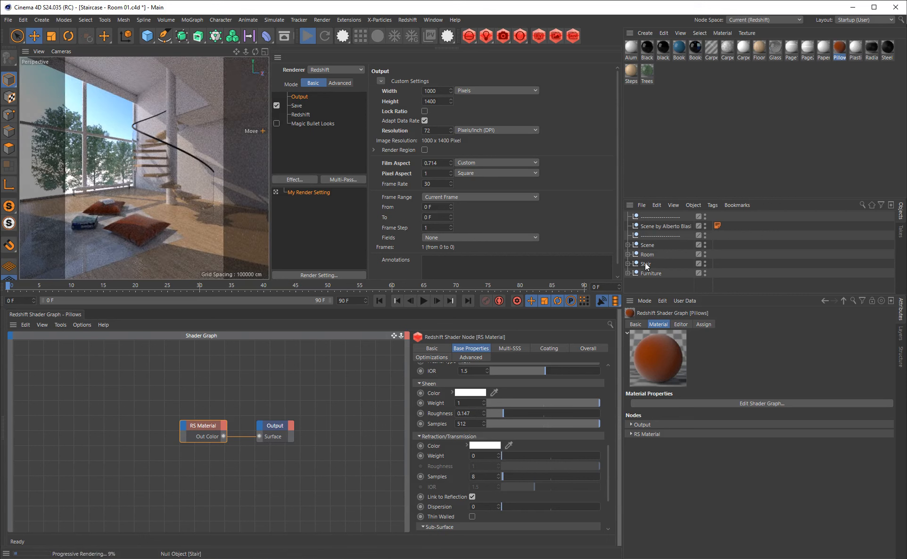
left_click(628, 273)
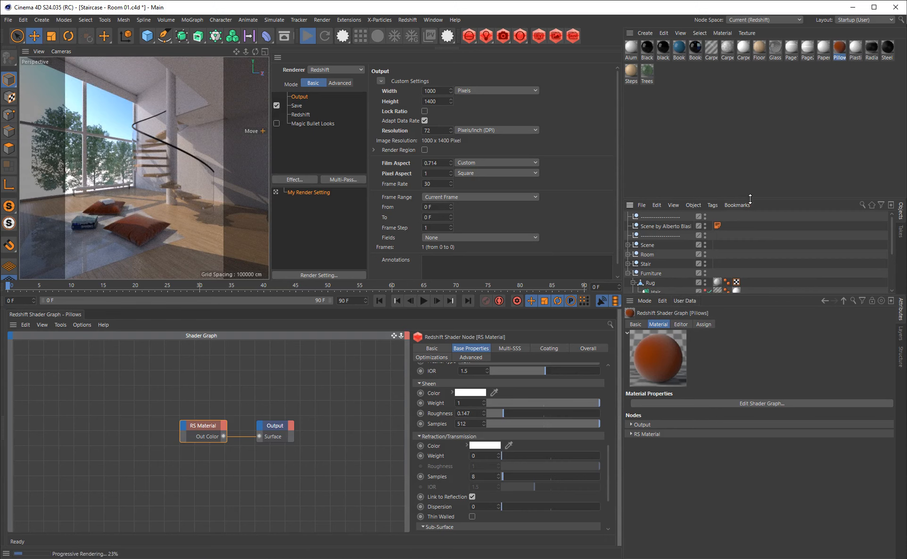
left_click_drag(750, 199, 758, 93)
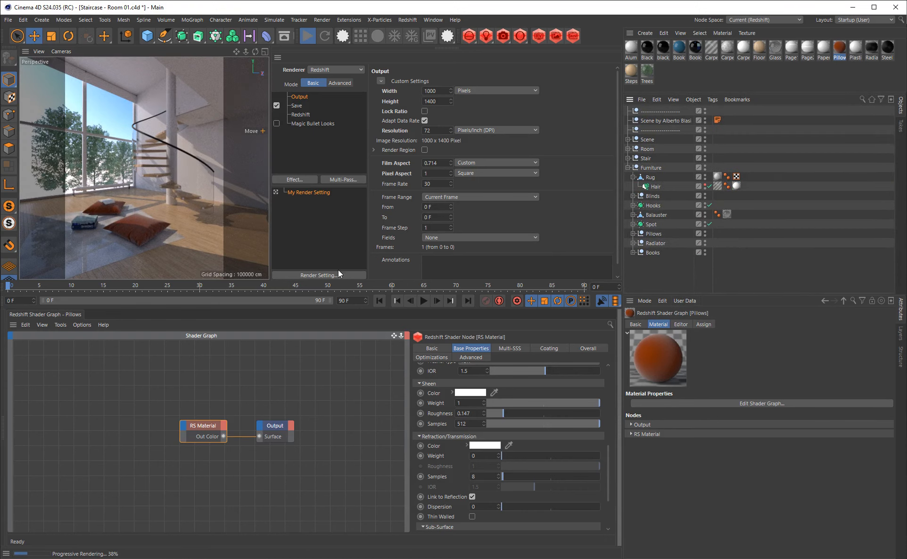
left_click(302, 181)
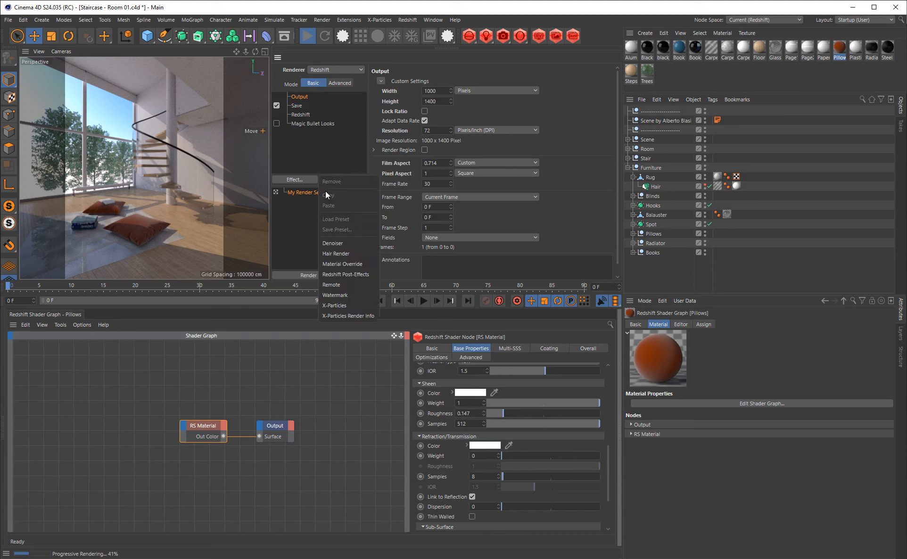
left_click(355, 252)
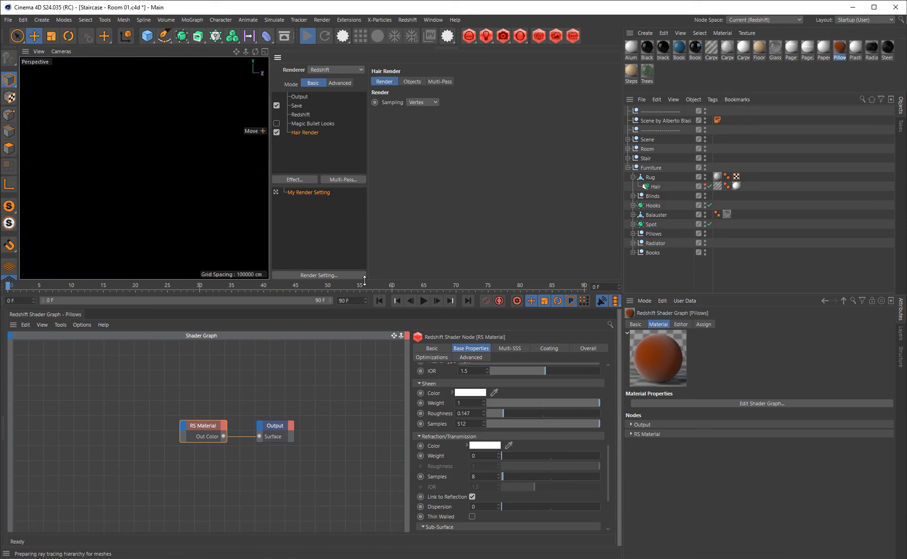
left_click_drag(365, 280, 368, 384)
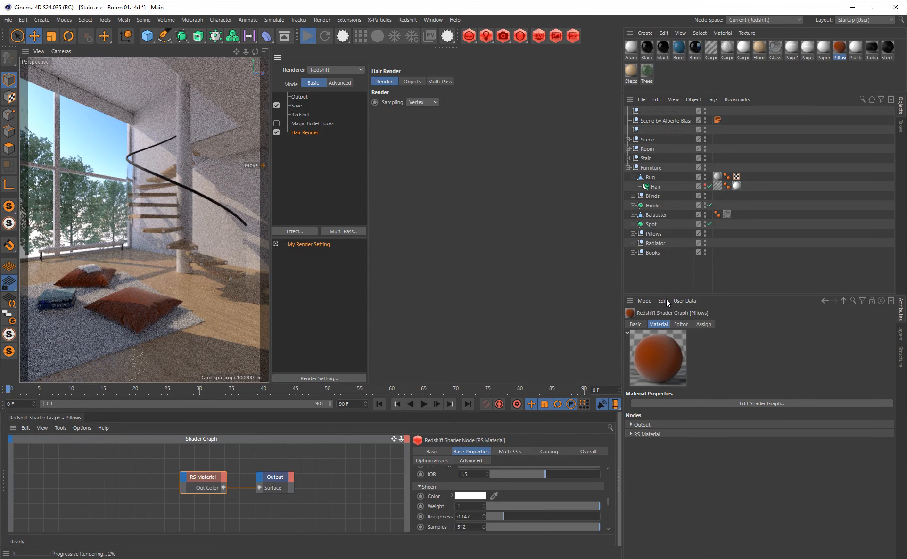
Open the rug hair's CarpetStrands material and set its diffuse color to hue 76°, saturation 94%, value 100%
left_click(736, 186)
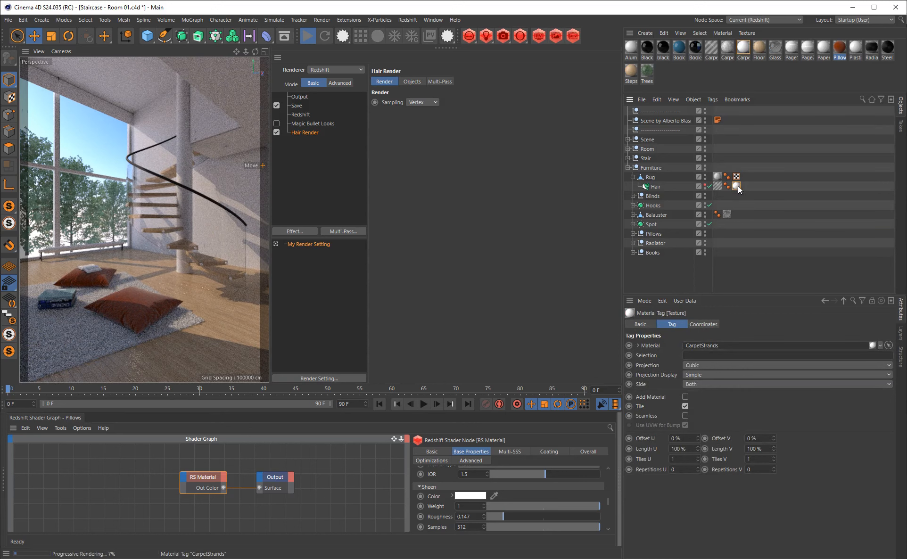
double_click(736, 186)
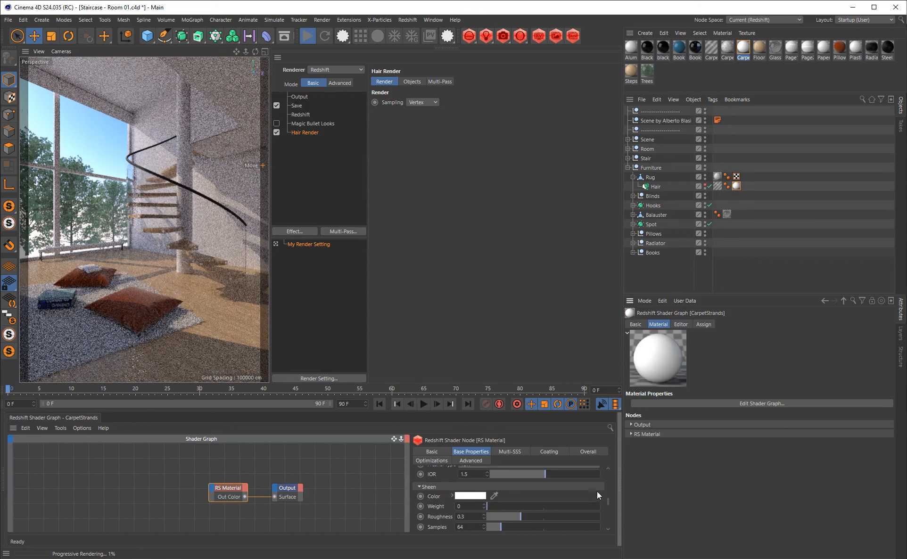
left_click_drag(607, 500, 610, 465)
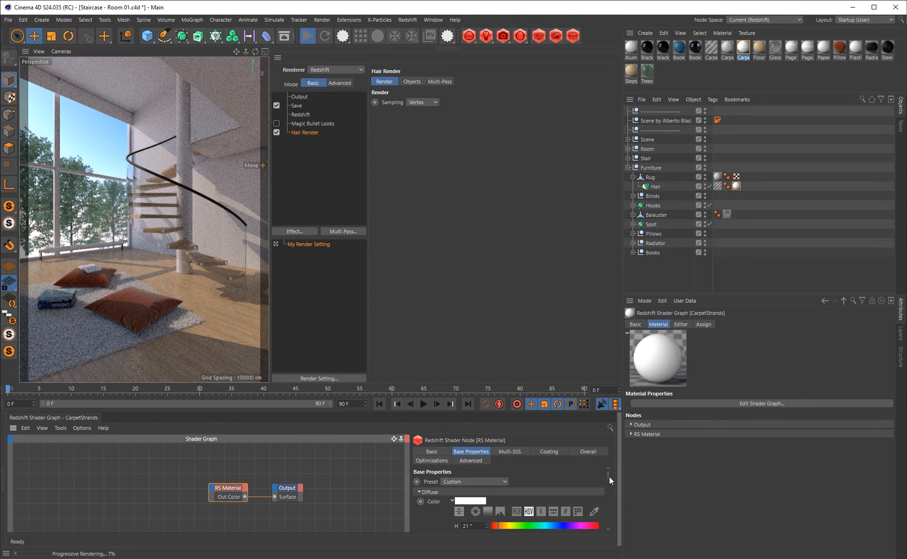
left_click_drag(609, 475, 609, 478)
left_click_drag(528, 504, 592, 516)
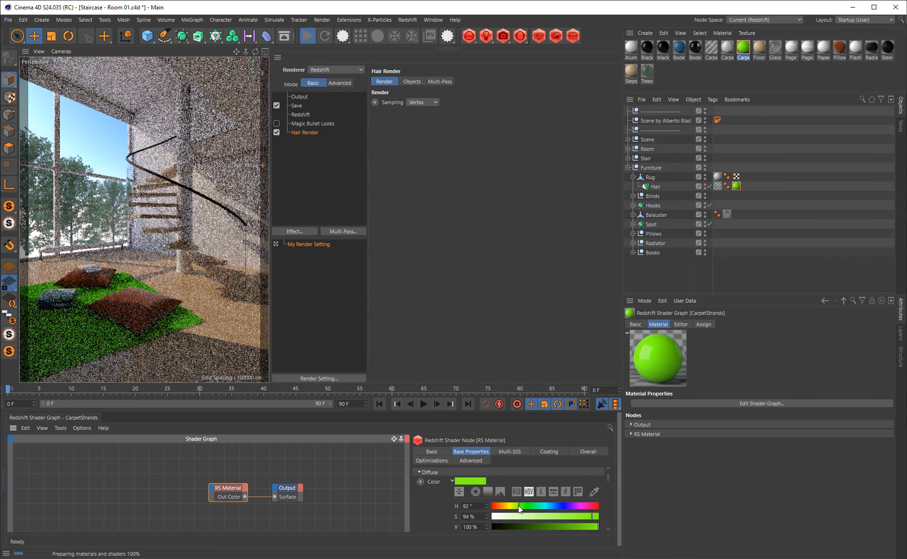
left_click_drag(518, 506, 516, 505)
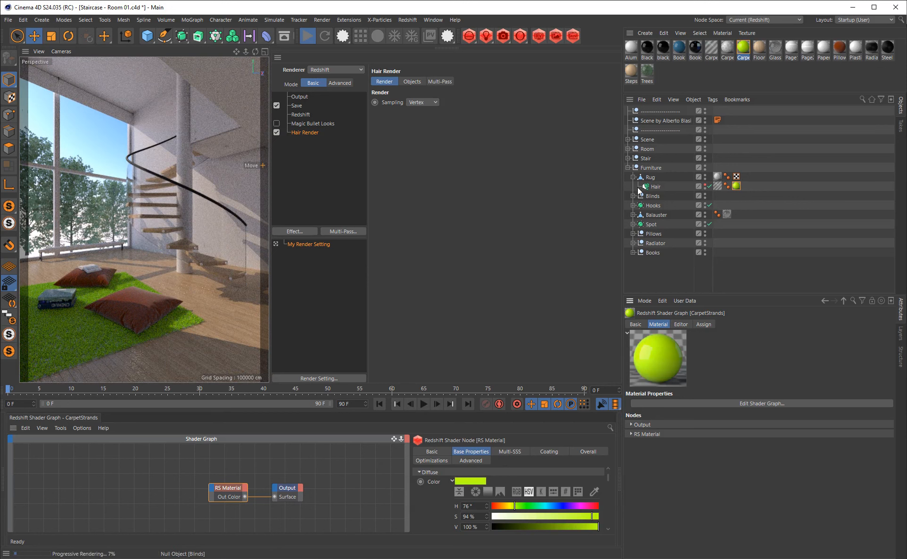
Disable the Physical Sky in the Scene group and add a Redshift Sun & Sky Rig in its place
left_click(628, 167)
left_click(628, 140)
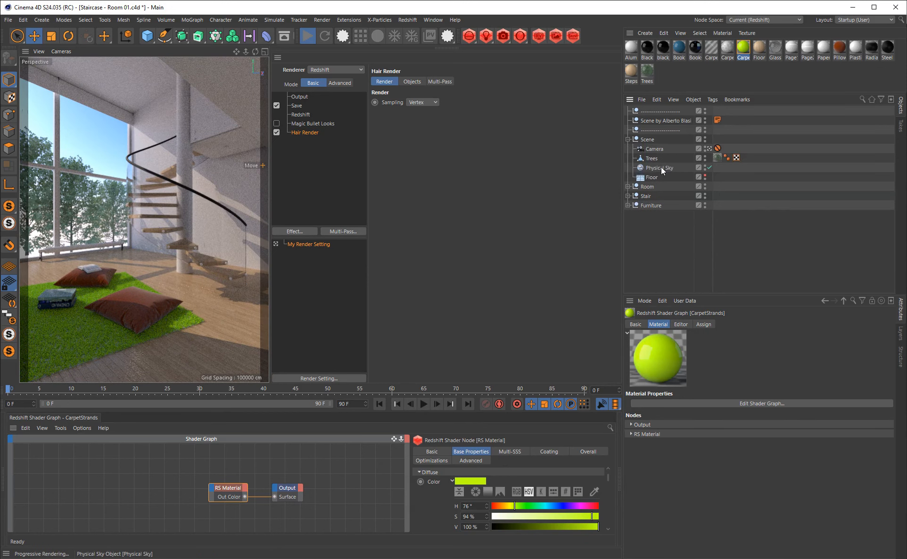
left_click(661, 168)
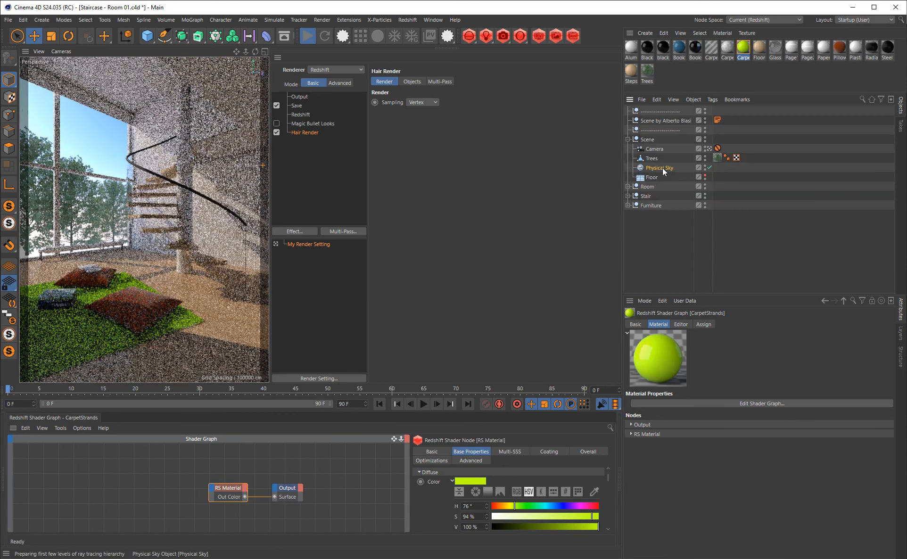
left_click(709, 167)
left_click(683, 224)
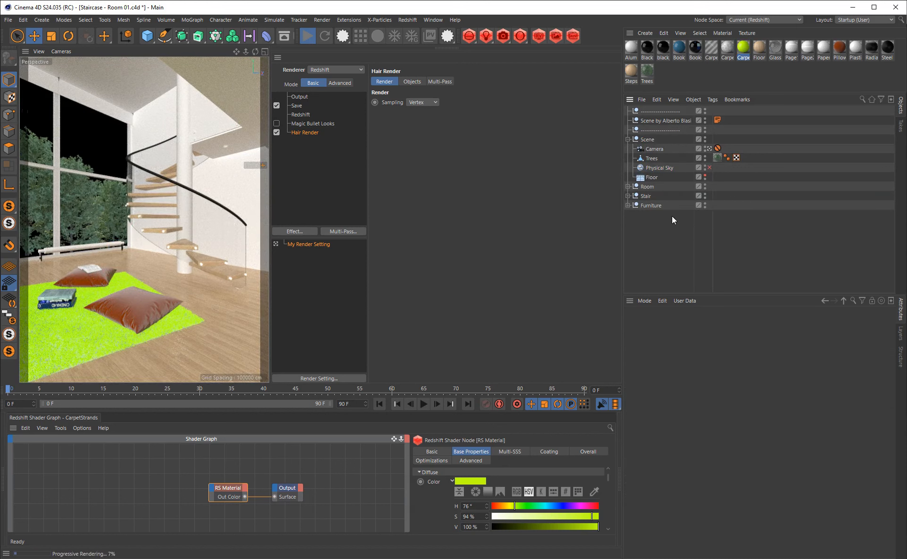
left_click(469, 36)
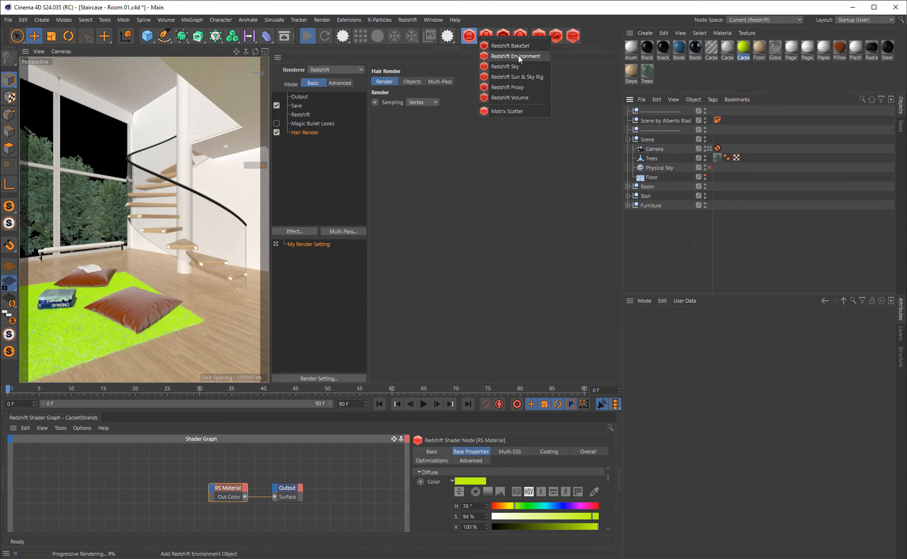
left_click(534, 77)
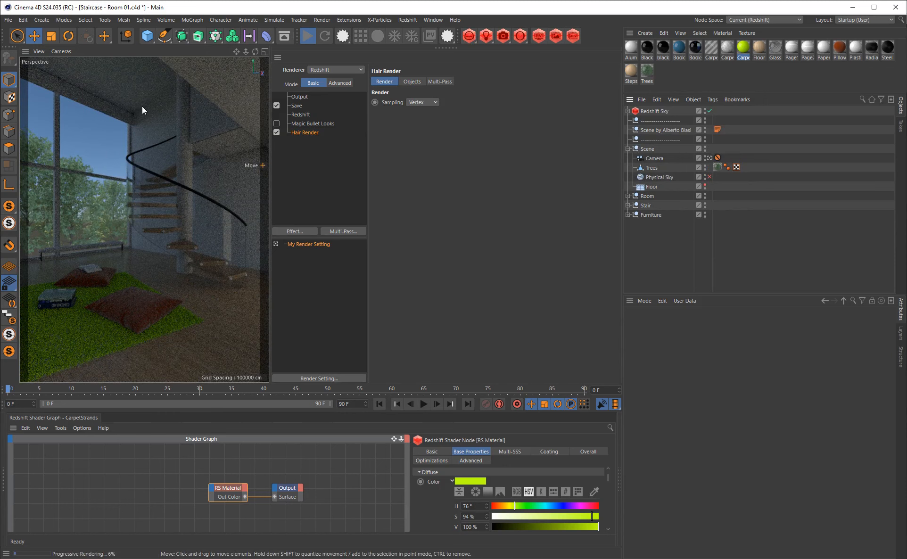
Rotate the Redshift Sun inside the sky rig so that direct sunlight falls through the window across the room
left_click(627, 111)
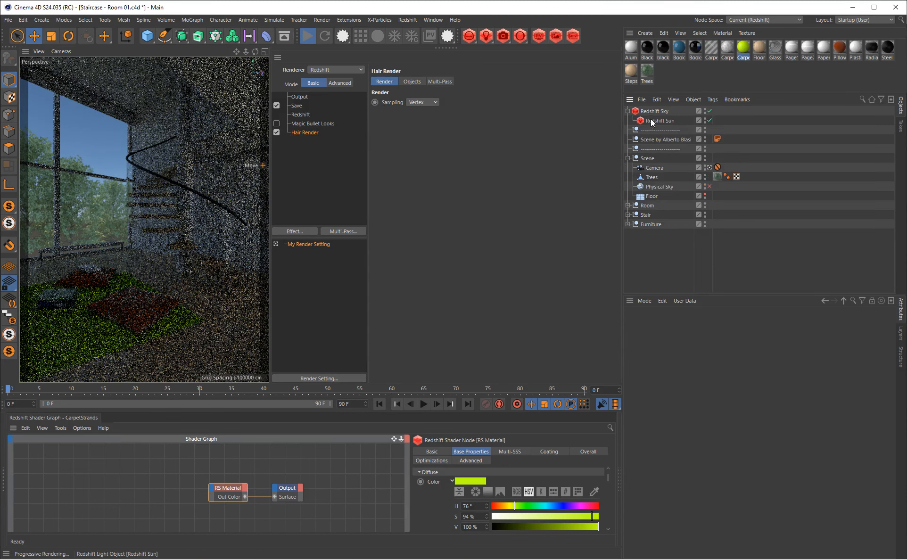
left_click(651, 120)
left_click_drag(249, 272, 167, 252)
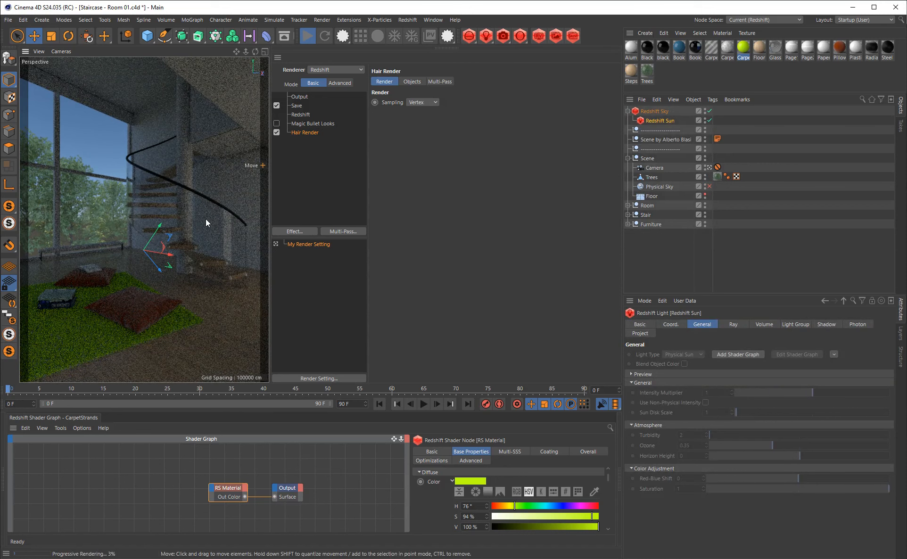
key("r")
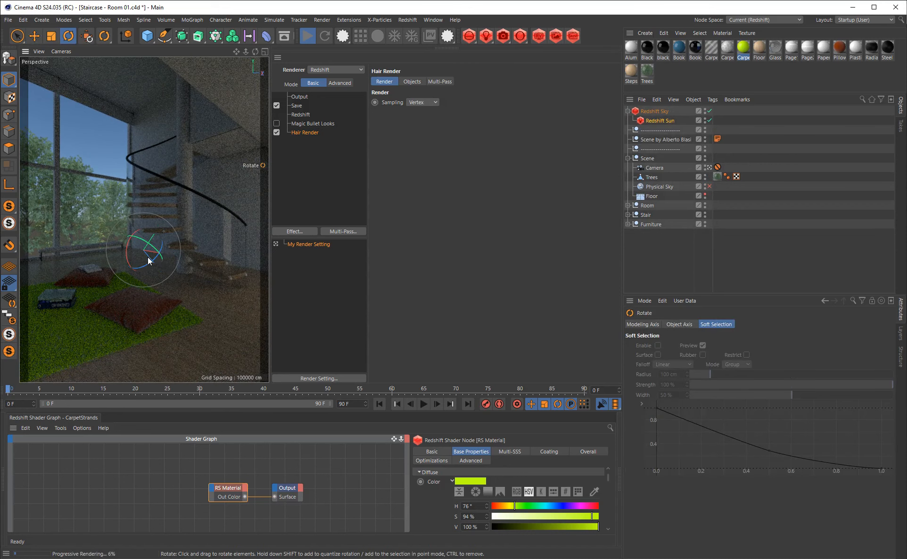
mouse_move(137, 246)
left_mouse_down()
mouse_move(146, 217)
mouse_move(137, 212)
mouse_move(128, 223)
mouse_move(156, 255)
mouse_move(151, 246)
left_mouse_up()
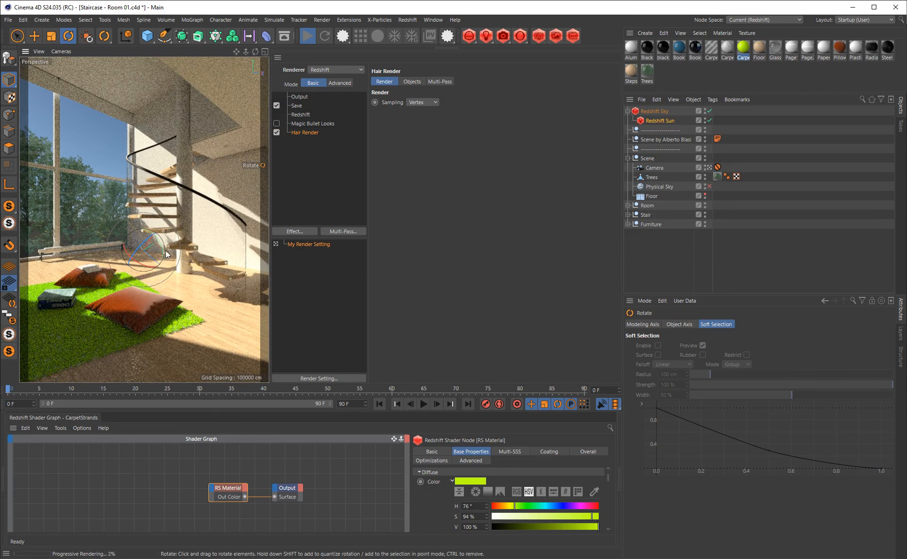
left_click_drag(166, 255, 164, 251)
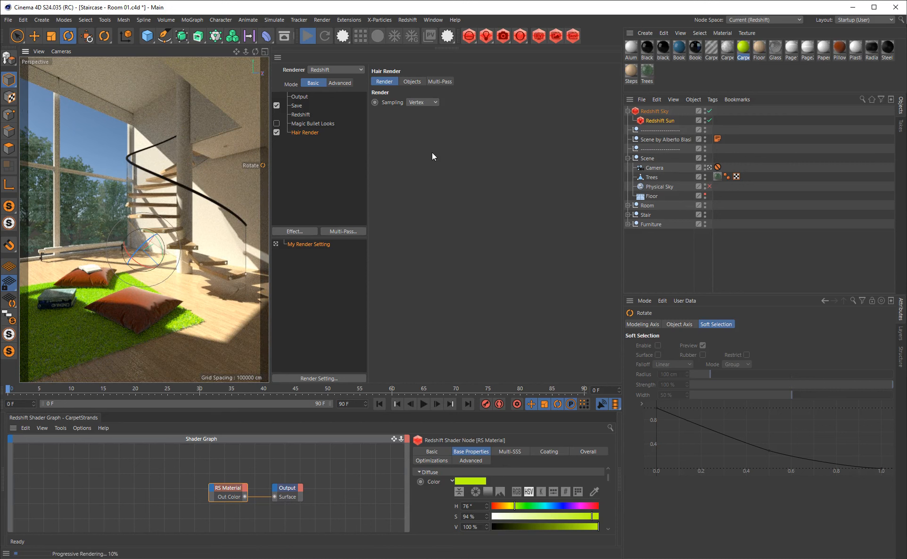
left_click(764, 259)
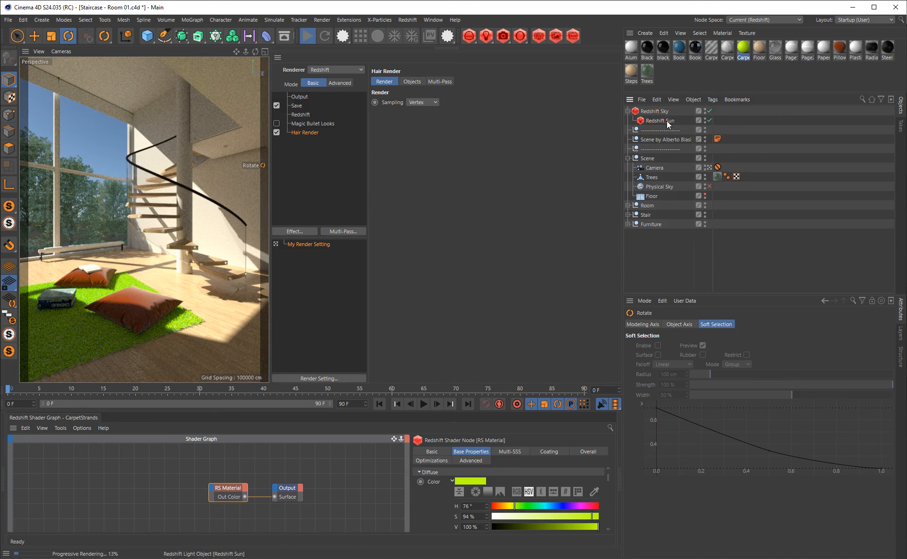
Examine the Redshift Sky's settings and the sky models it offers
left_click(657, 112)
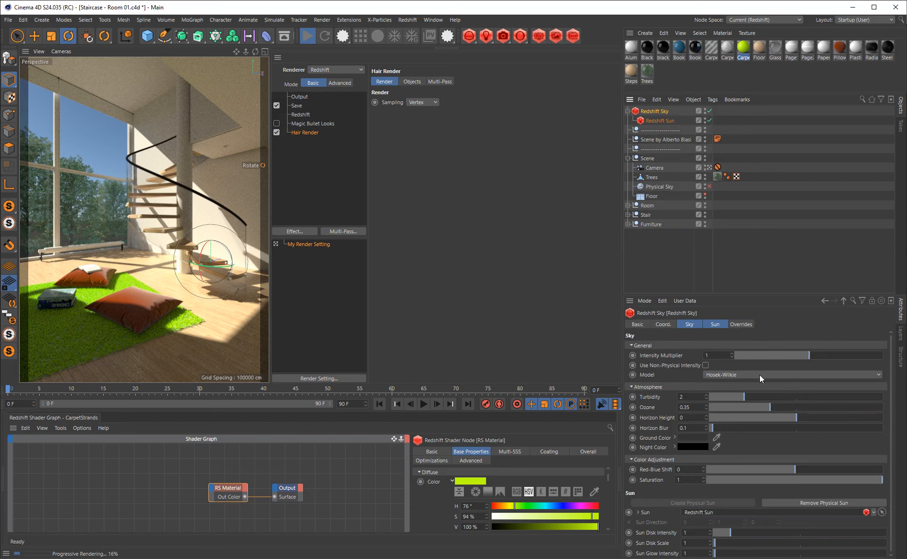
left_click(753, 375)
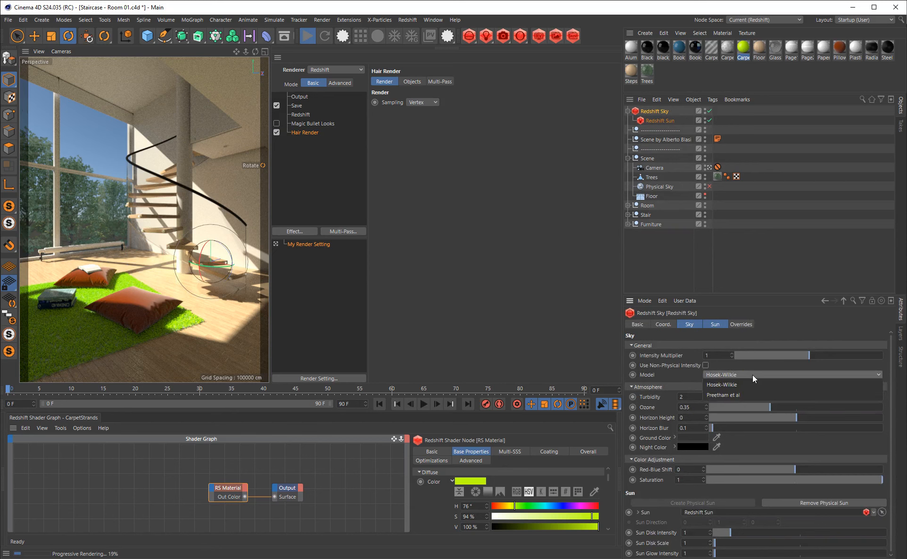
left_click(742, 359)
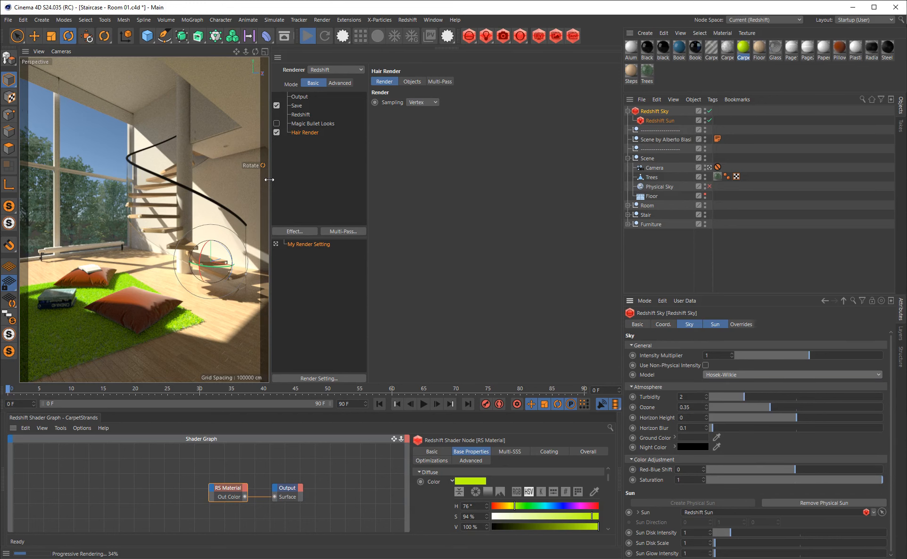
Open the Trees material's shader graph, make room before the Output node and add an RS Sprite node
left_click_drag(270, 180, 260, 180)
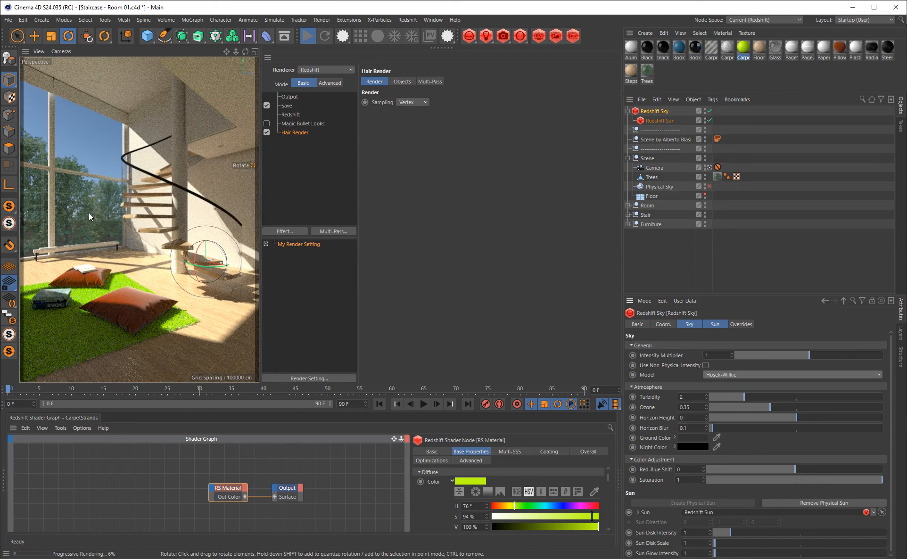
left_click(650, 76)
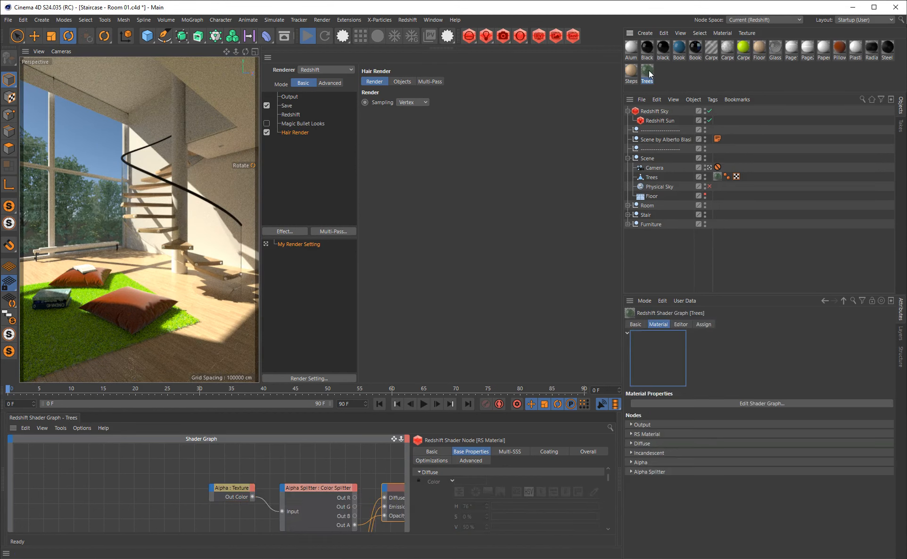
middle_click_drag(335, 457, 191, 421, "alt")
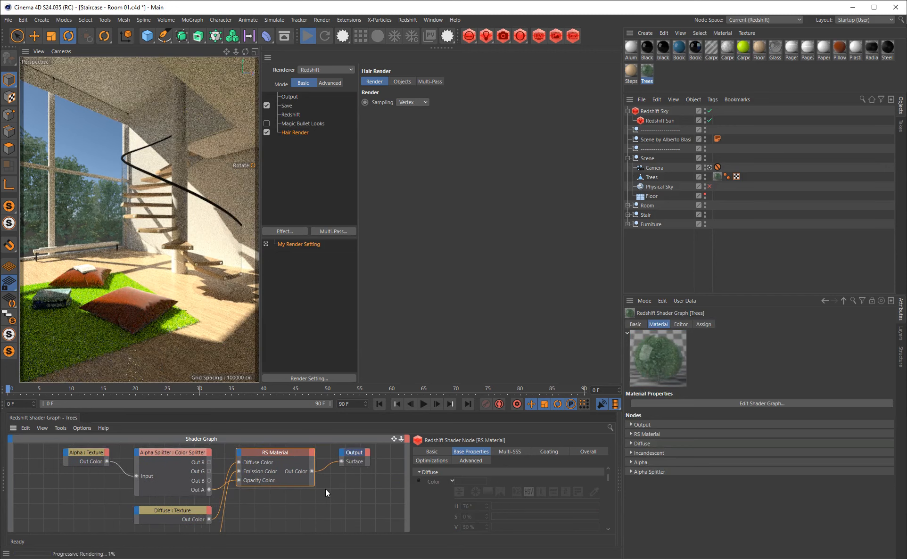
scroll(326, 502, "down", 1)
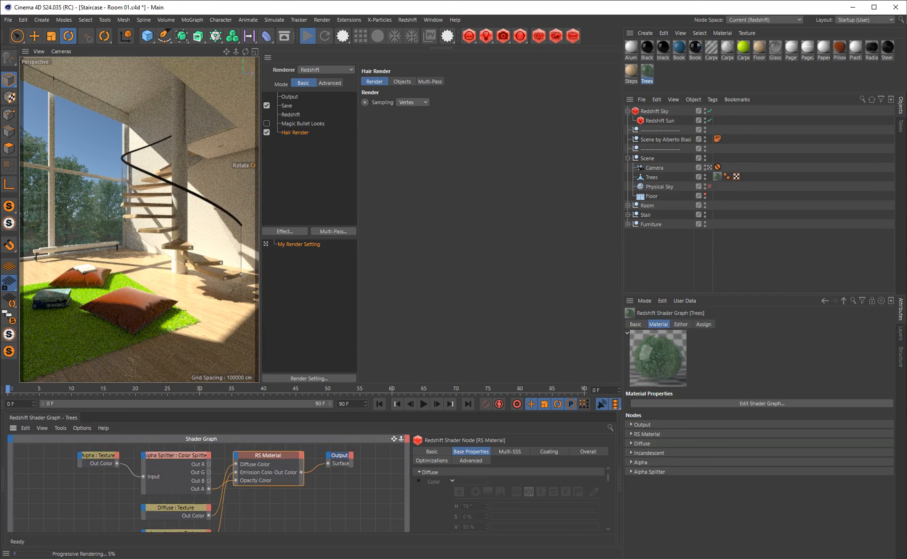
middle_click_drag(326, 502, 296, 506, "alt")
left_click_drag(312, 461, 375, 466)
key("Tab")
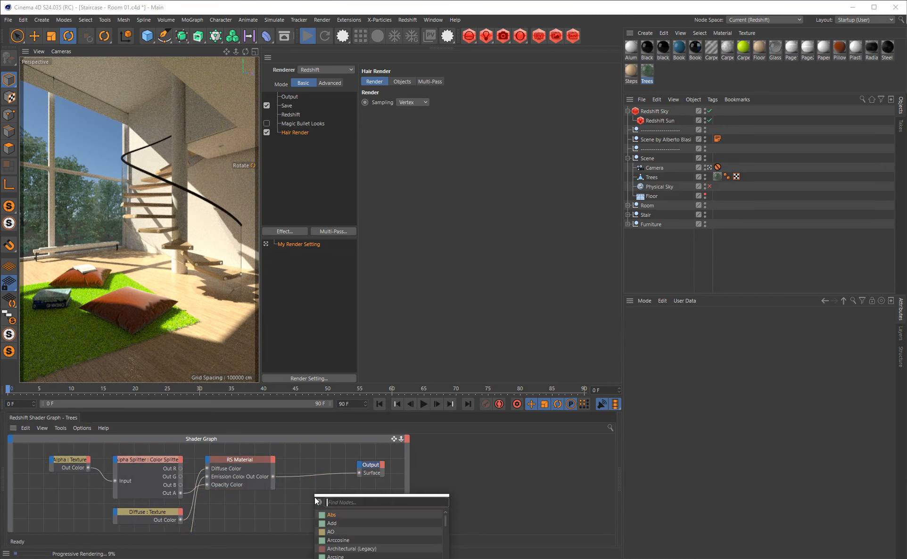
type("spri")
key("Return")
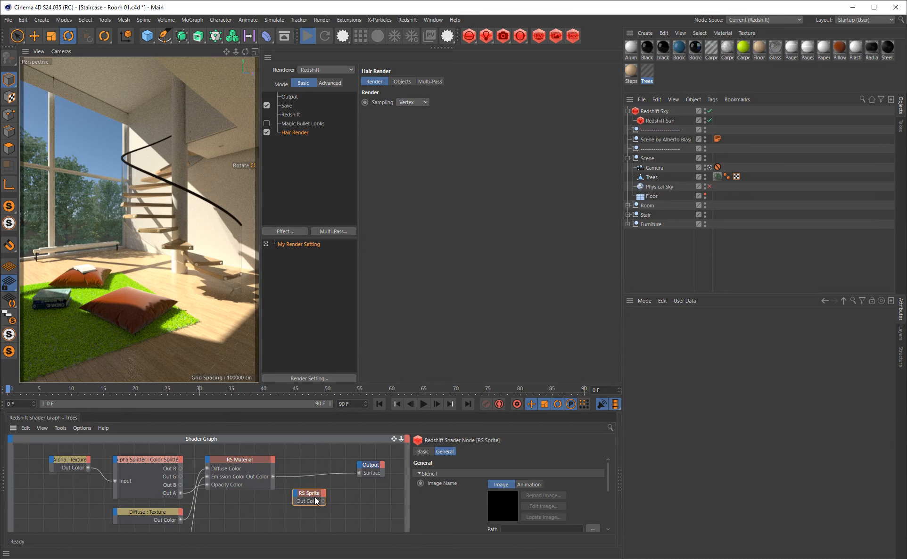
Route the RS Material through the RS Sprite into the Output's Surface, and disconnect the RS Material's Opacity Color input
left_click_drag(274, 479, 298, 499)
left_click(348, 503)
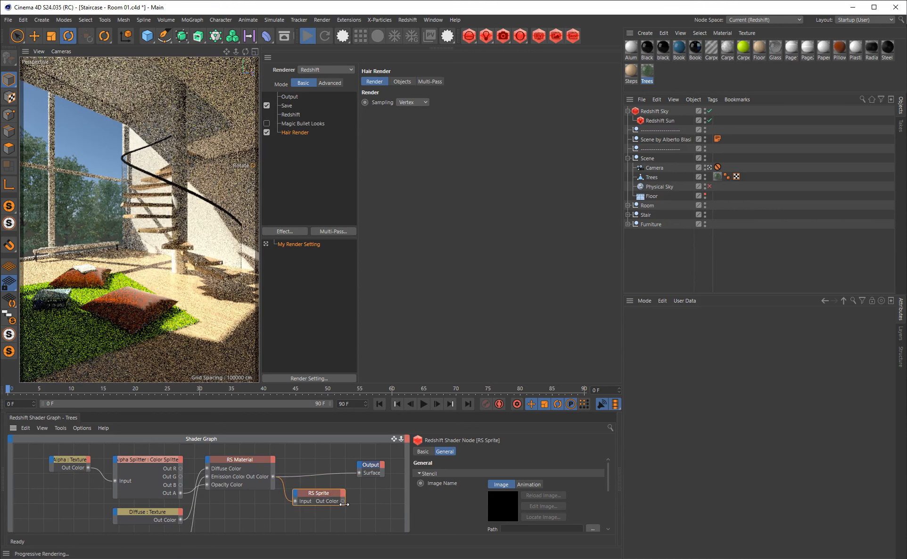
left_click_drag(359, 473, 360, 473)
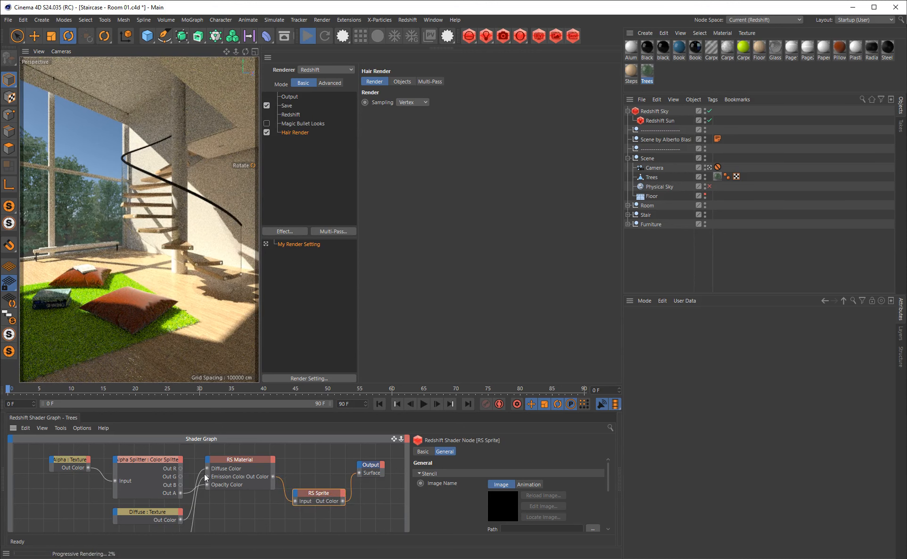
left_click_drag(206, 485, 250, 520)
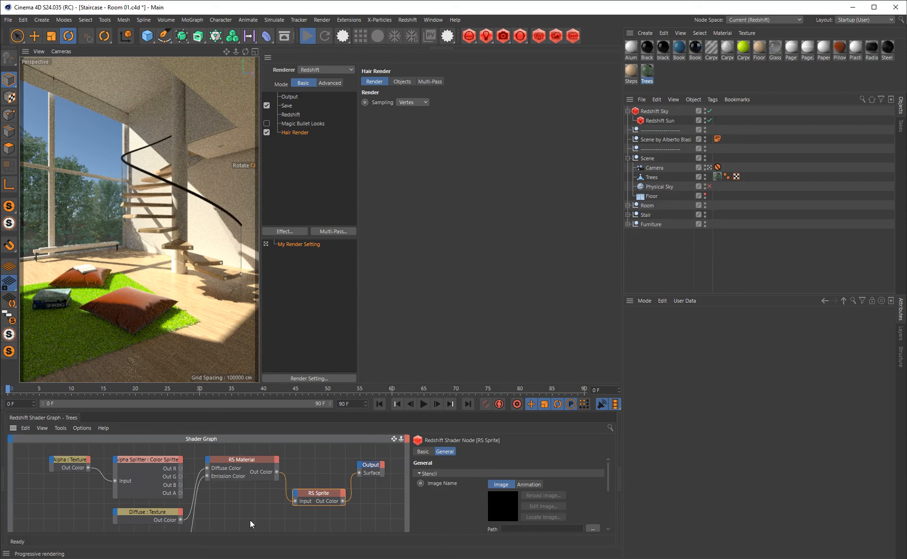
left_click_drag(313, 497, 312, 493)
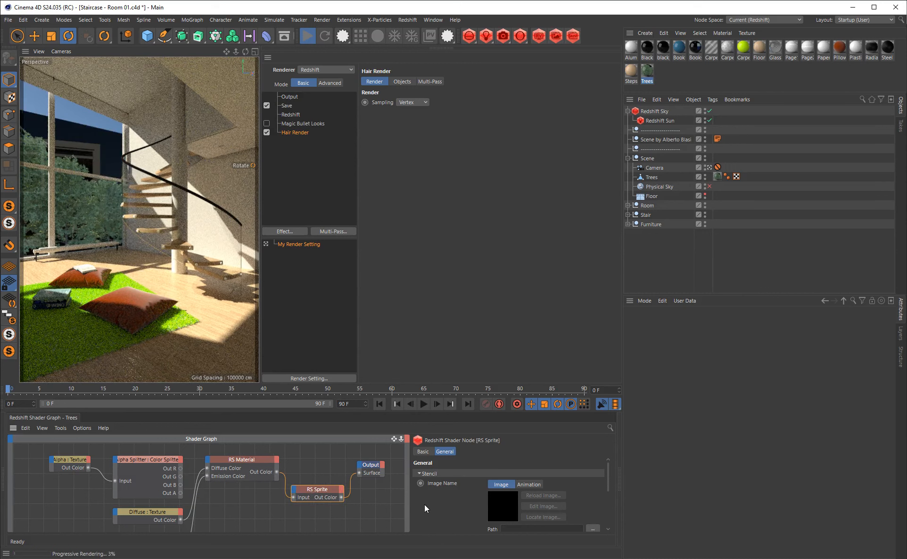
Copy the Alpha texture node's image path and paste it as the RS Sprite's stencil image path
scroll(608, 495, "down", 3)
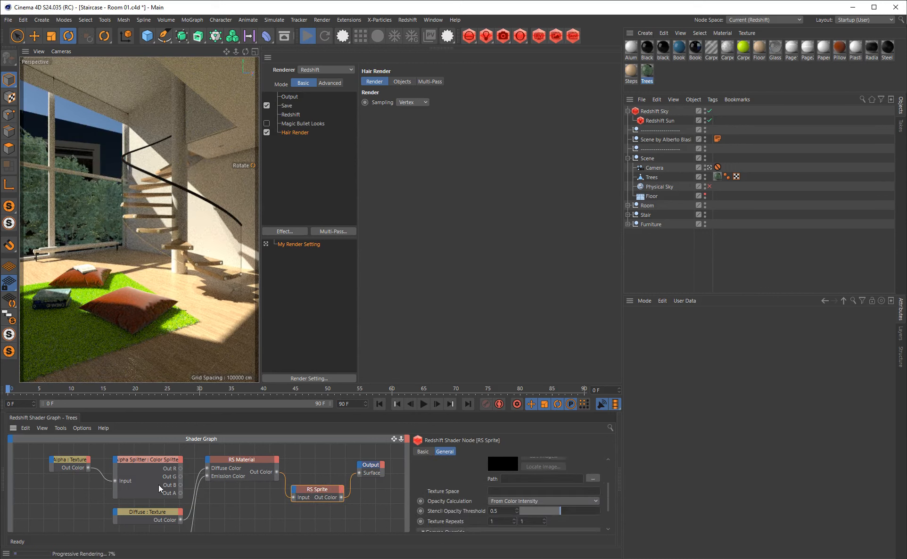
left_click_drag(70, 460, 71, 462)
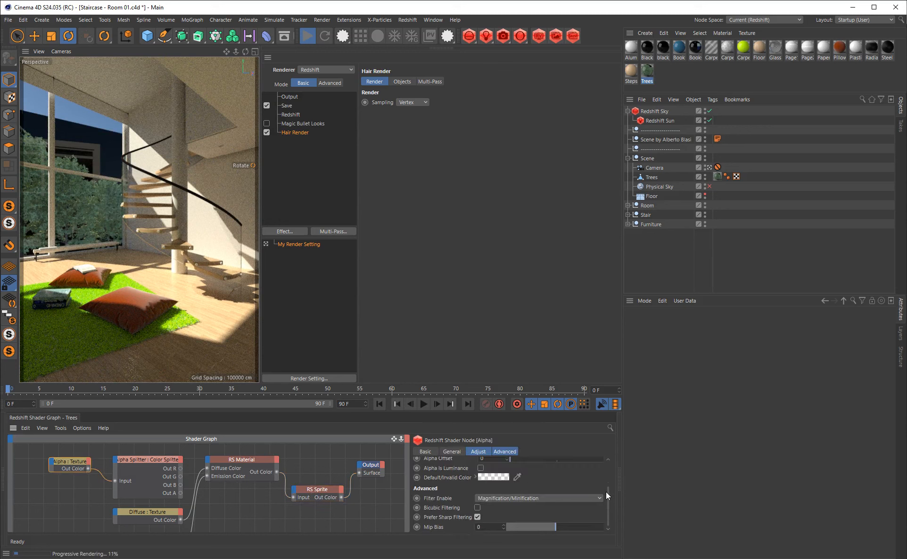
scroll(606, 492, "up", 3)
left_click(459, 453)
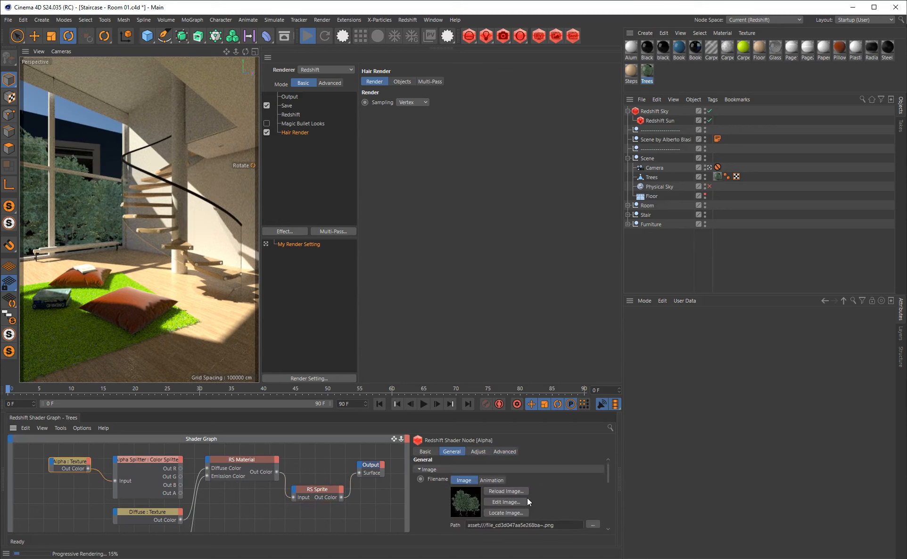
left_click(563, 527)
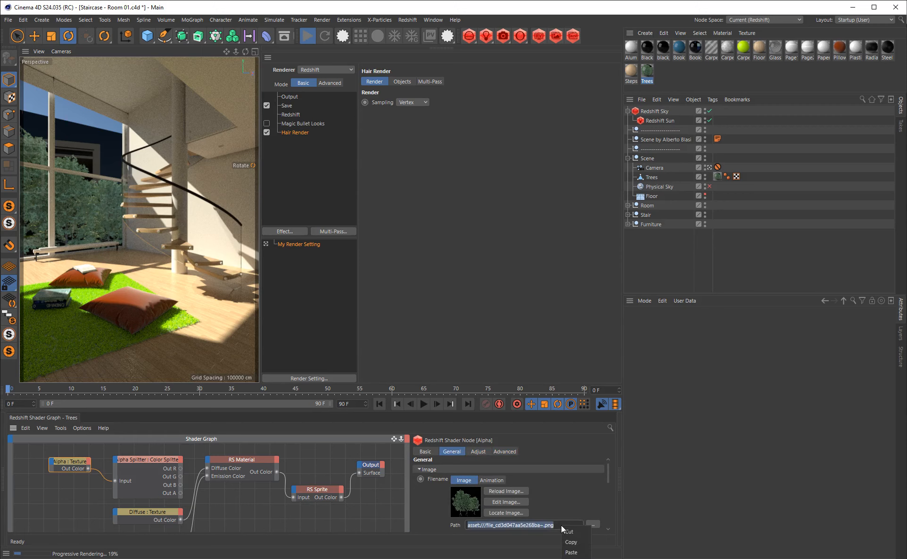
left_click(318, 493)
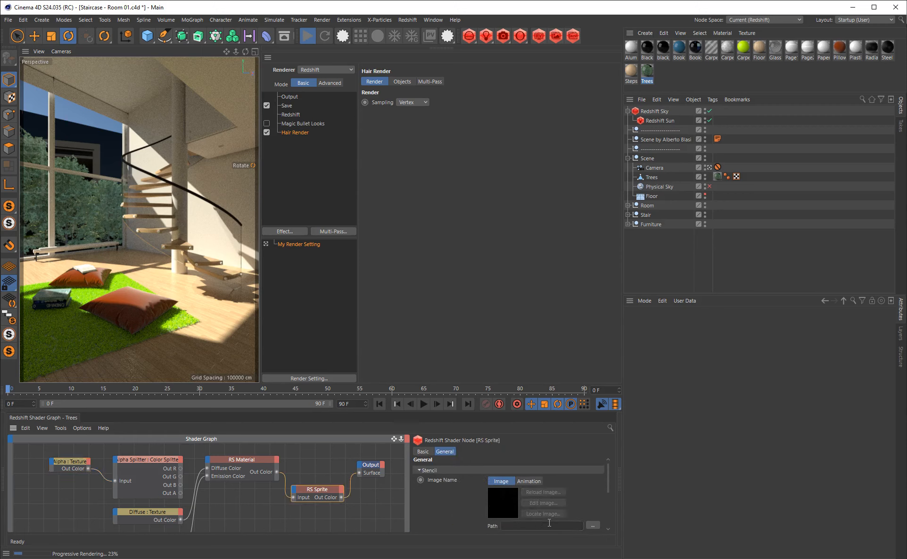
left_click(528, 527)
type("asset:///file_cd3d047aa5e268ba~.png")
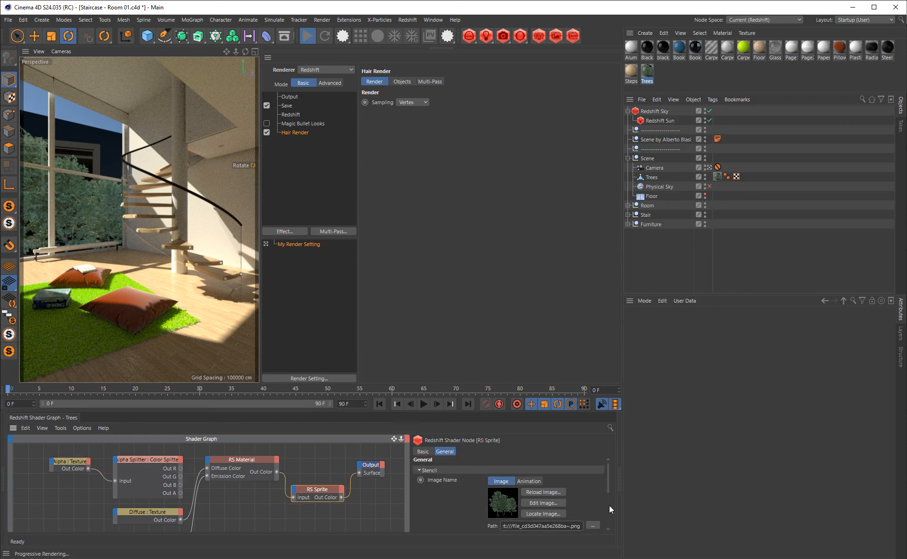
Set the RS Sprite's Opacity Calculation to From Alpha
left_click_drag(607, 486, 609, 502)
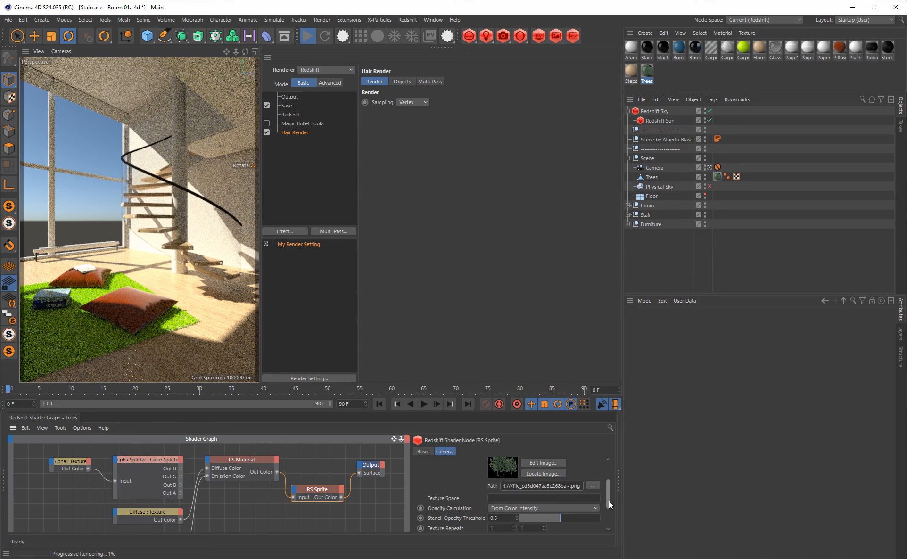
left_click(541, 508)
left_click(528, 530)
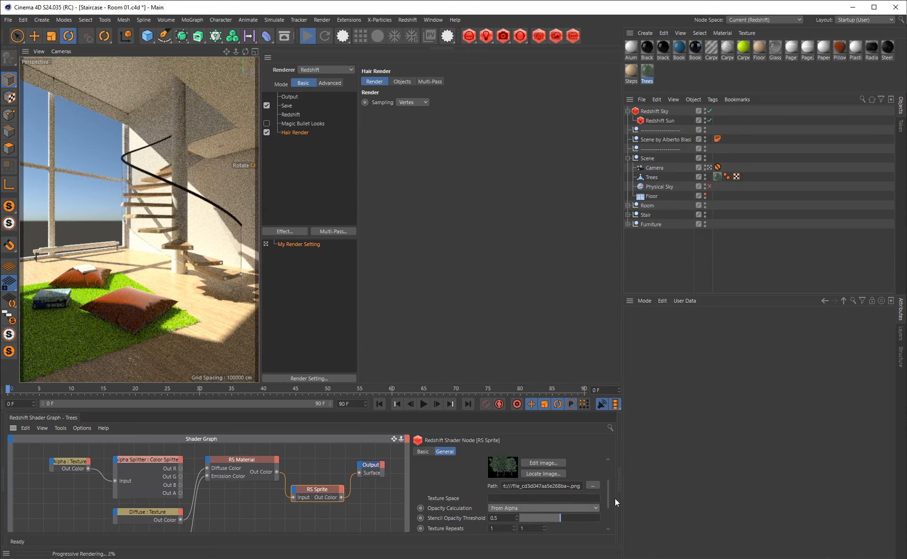
scroll(611, 494, "down", 2)
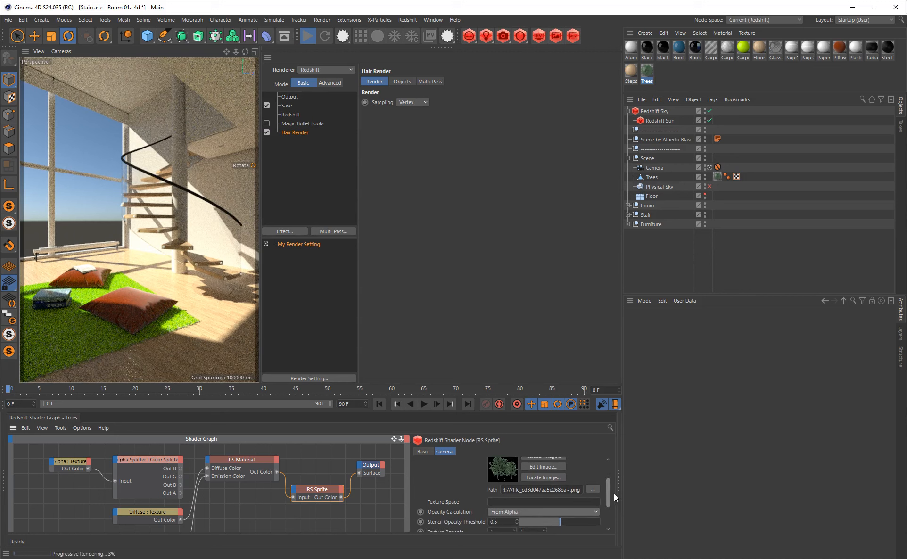
scroll(614, 503, "down", 2)
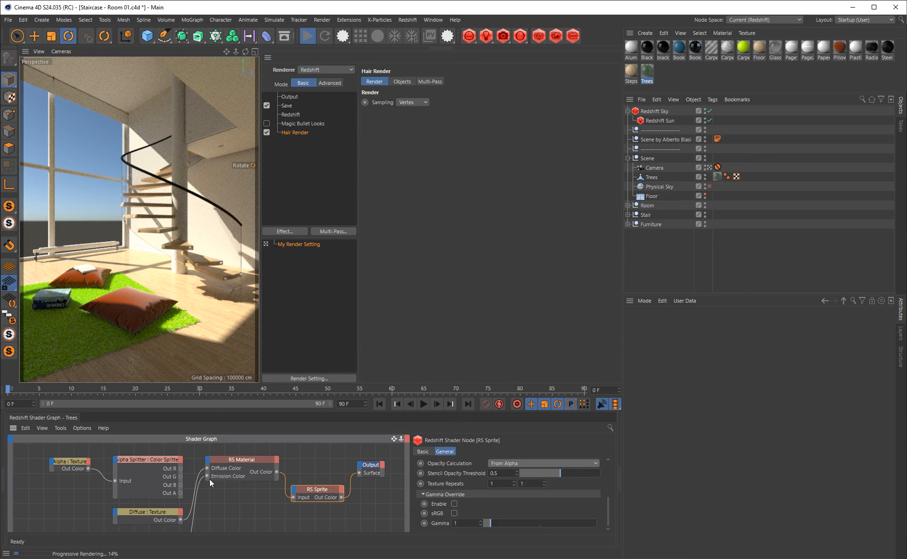
Disconnect the RS Material's Emission Color input, check the material's Overall settings and refresh the interactive render
left_click_drag(207, 476, 209, 500)
left_click(235, 465)
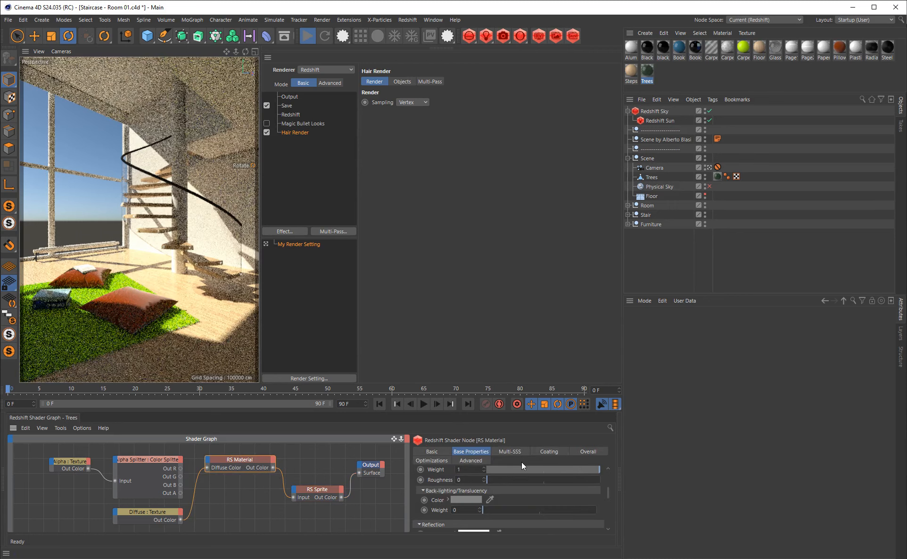
left_click(588, 451)
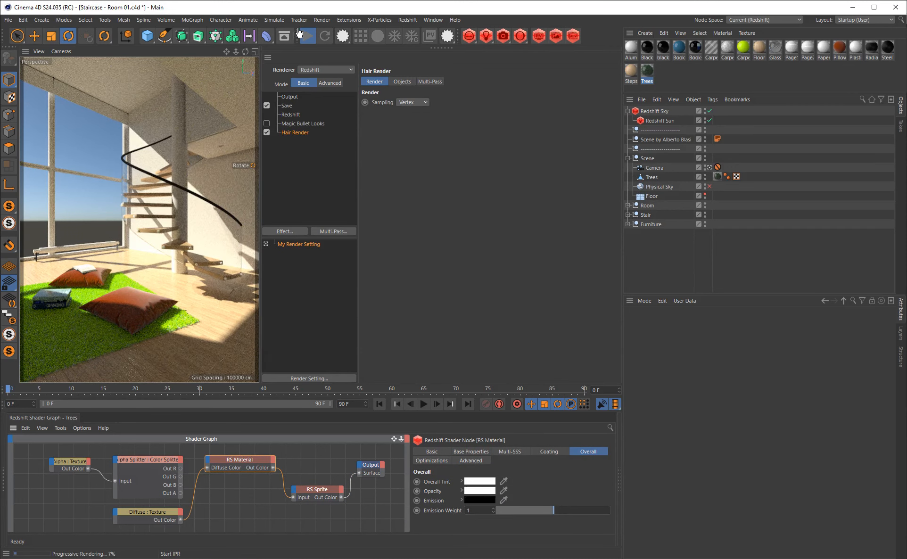
left_click(324, 36)
Enlarge the node editor, delete the unused Incandescent, Alpha and Alpha Splitter nodes, and line up the Diffuse texture before the RS Material
left_click_drag(400, 383, 411, 348)
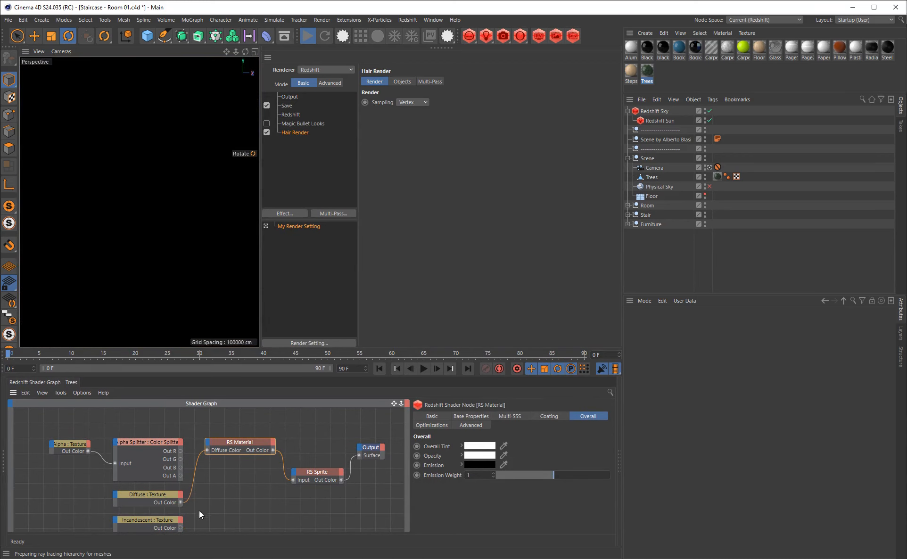
left_click_drag(167, 520, 181, 517)
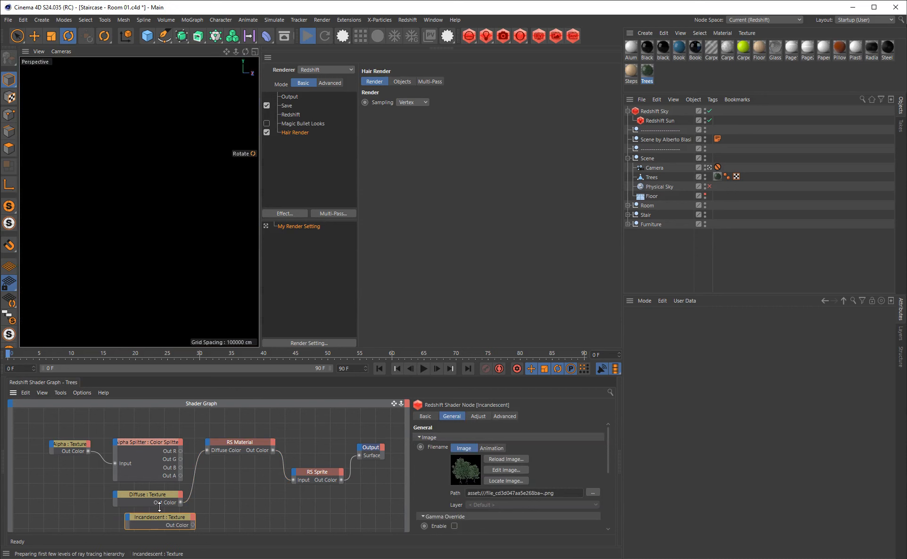
key("Delete")
key("Delete")
left_click_drag(54, 422, 113, 434)
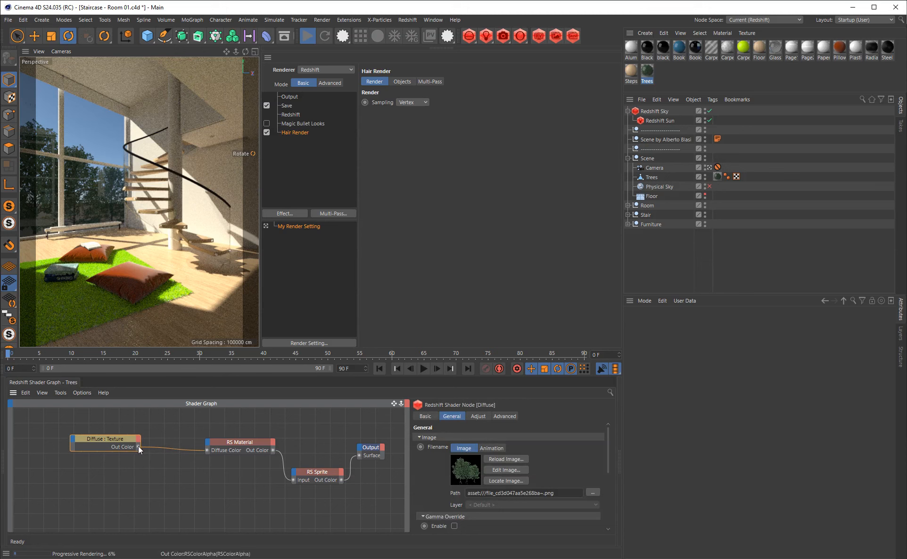
Connect the Diffuse texture's Out Color to the RS Material's Transl Color input under Back-lighting/Translucency
left_click_drag(209, 442, 210, 444)
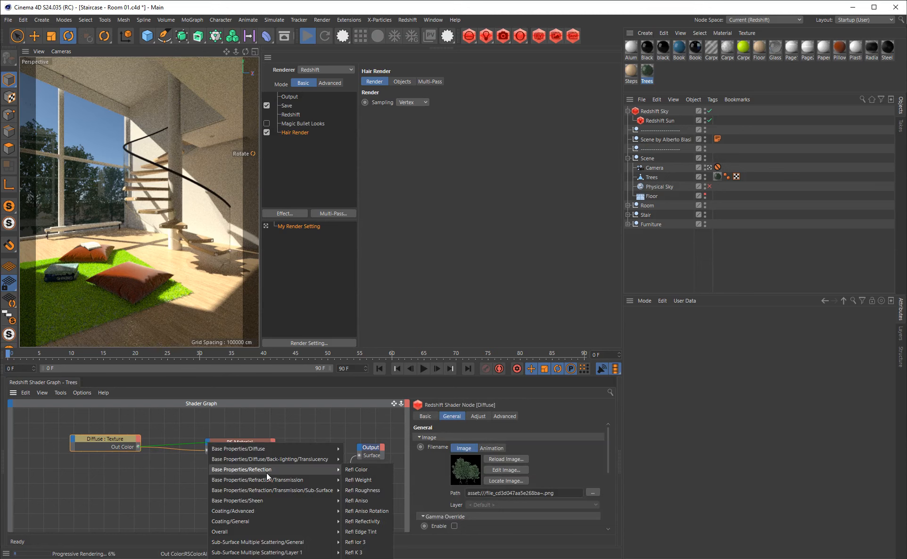
mouse_move(281, 461)
left_click(365, 459)
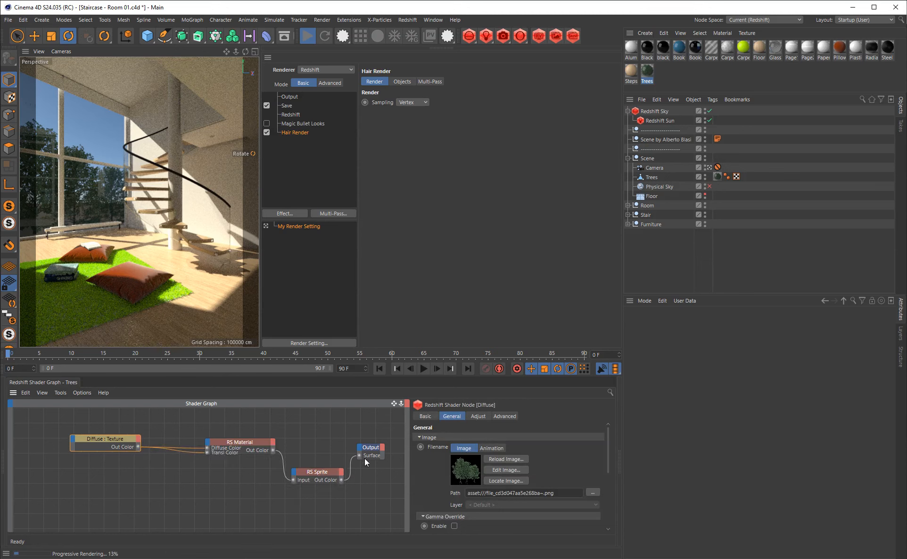
Set the RS Material's Back-lighting/Translucency weight to 1, comparing the trees with a weight of 0
left_click(257, 448)
left_click(489, 418)
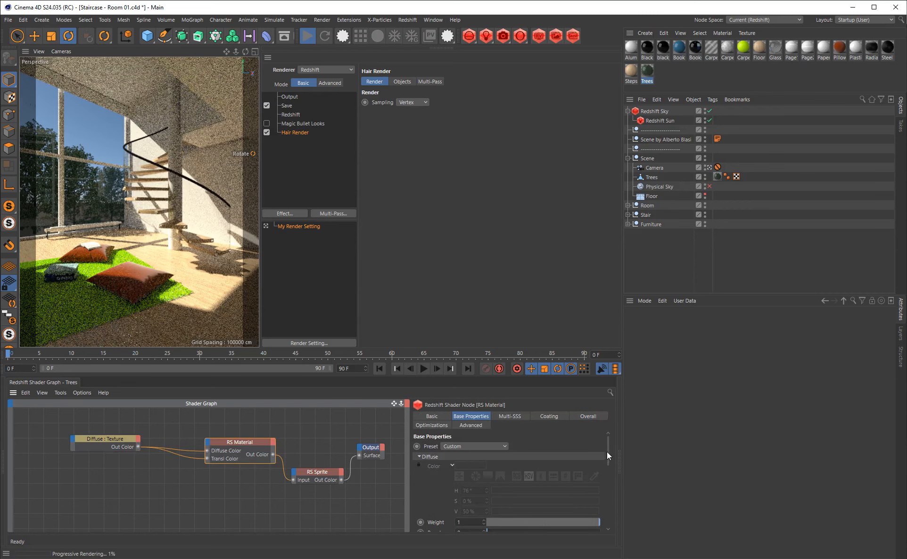
left_click_drag(607, 453, 664, 475)
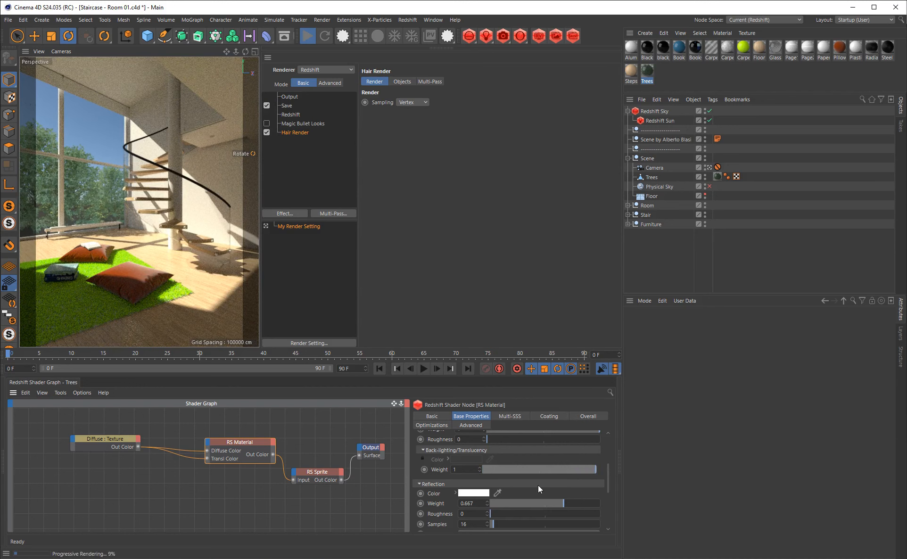
scroll(487, 470, "down", 1)
left_click_drag(581, 467, 471, 464)
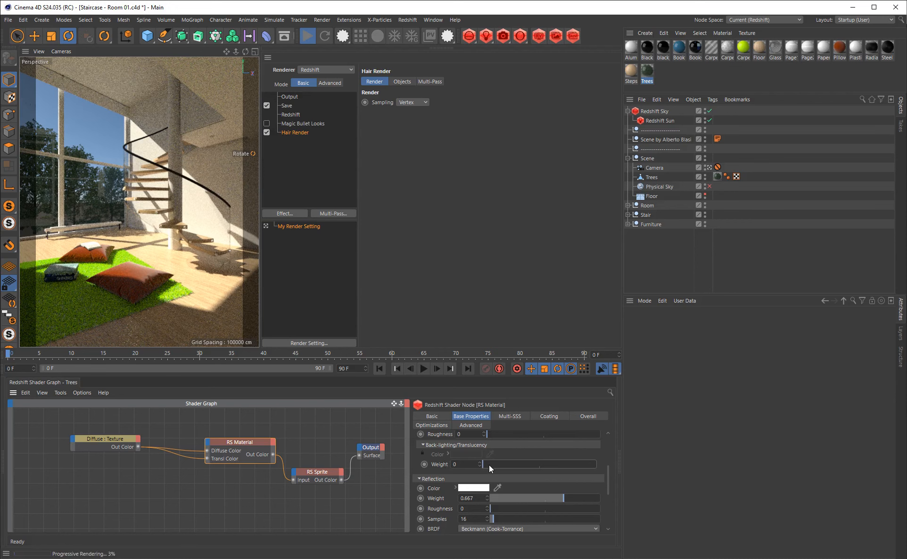
left_click_drag(489, 465, 662, 472)
Space out the texture and material nodes, add an RS Color Correct node and feed the Diffuse texture's Out Color into its Input
left_click_drag(121, 442, 108, 436)
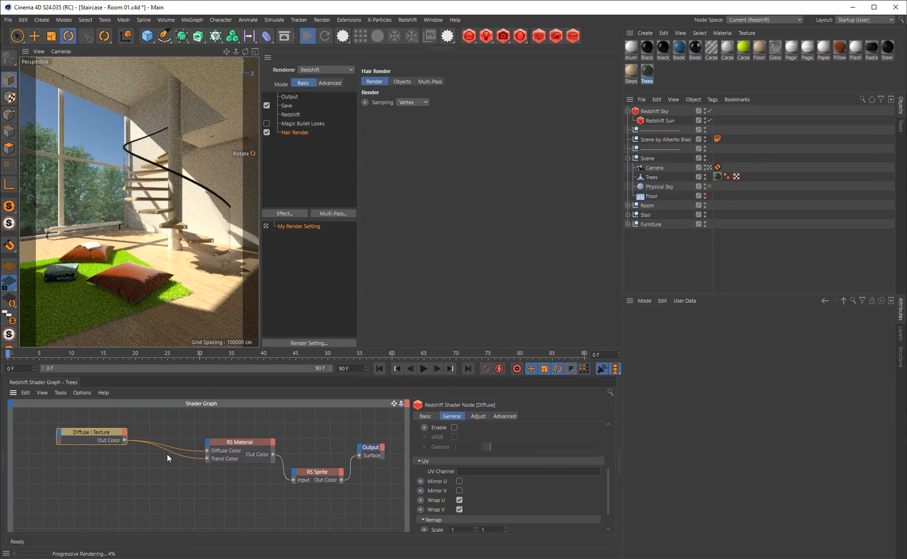
left_click_drag(238, 447, 236, 434)
left_click(170, 471)
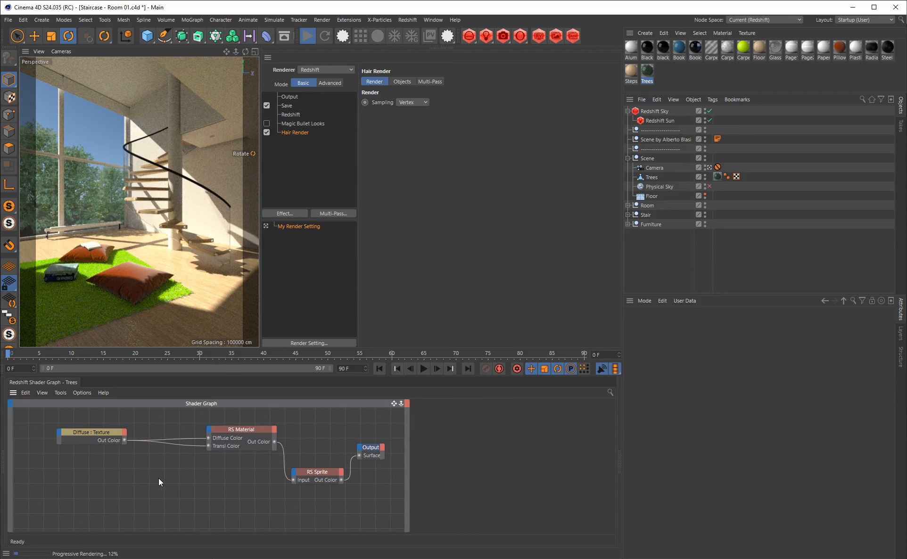
key("shift+c")
type("corr")
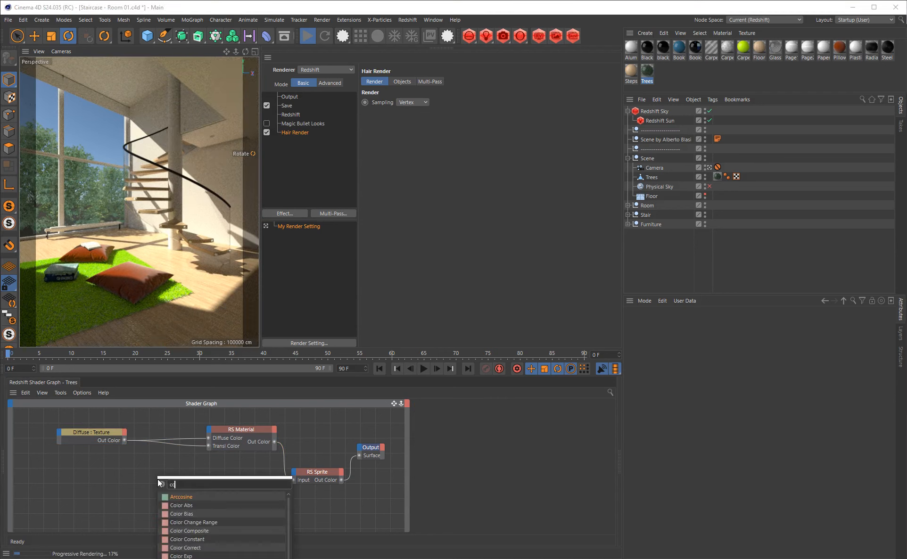
key("Return")
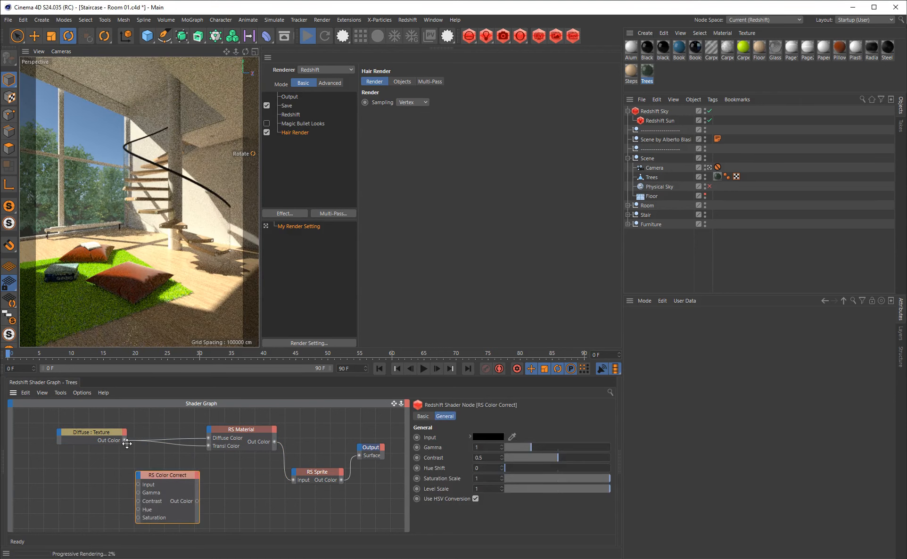
left_click_drag(137, 482, 138, 485)
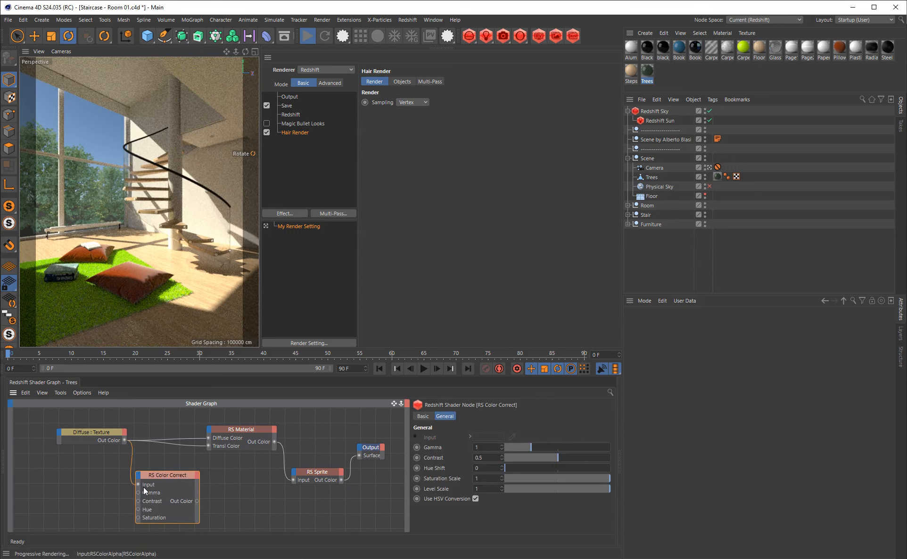
Connect the RS Color Correct node's Out Color to the RS Material's Transl Color and set its Saturation Scale to 1.2
left_click_drag(197, 501, 208, 446)
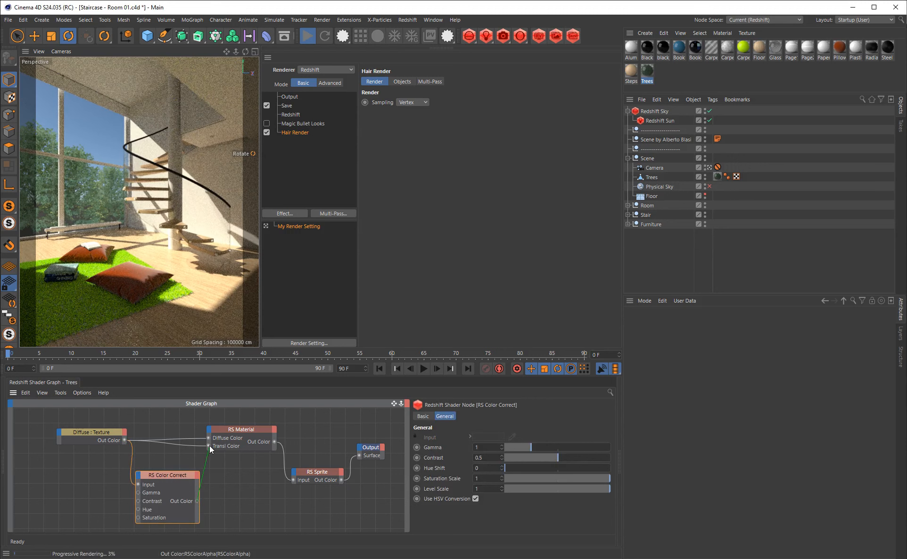
double_click(494, 479)
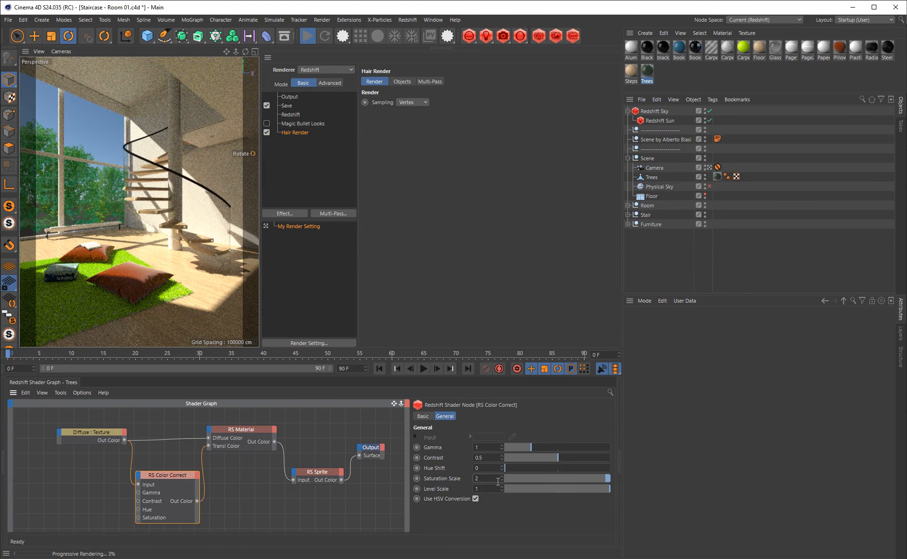
double_click(496, 478)
type("1.2")
Try a Level Scale of 2 on the RS Color Correct node and return it to 1
double_click(492, 490)
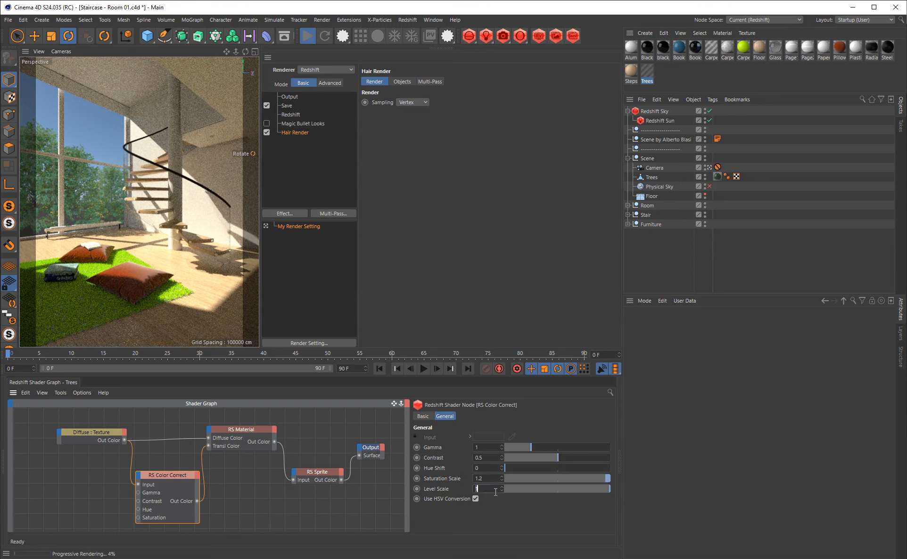
type("2")
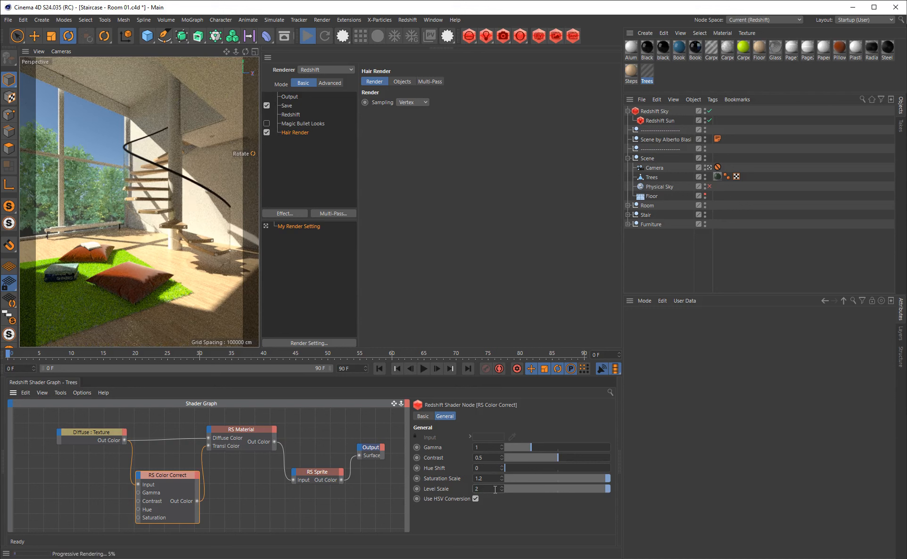
double_click(495, 489)
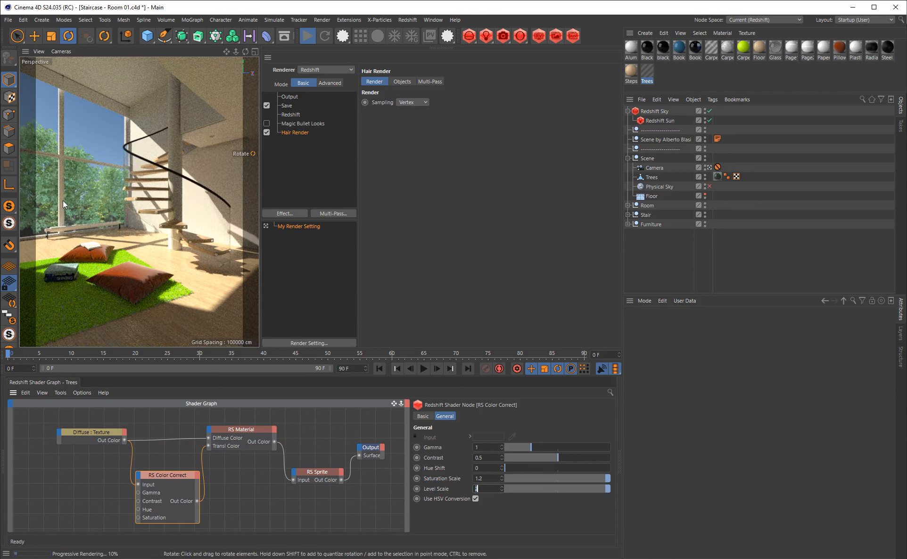
left_click(684, 387)
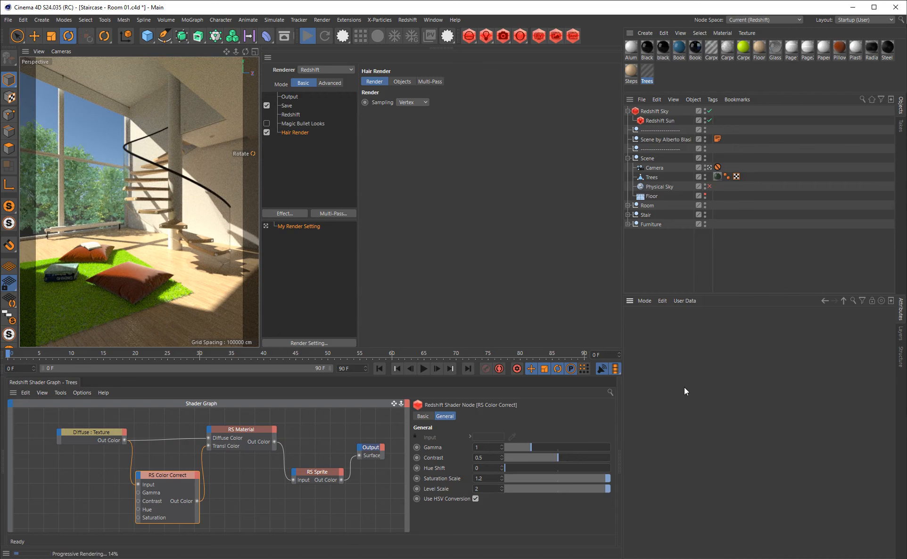
left_click_drag(488, 489, 445, 487)
type("1")
key("Return")
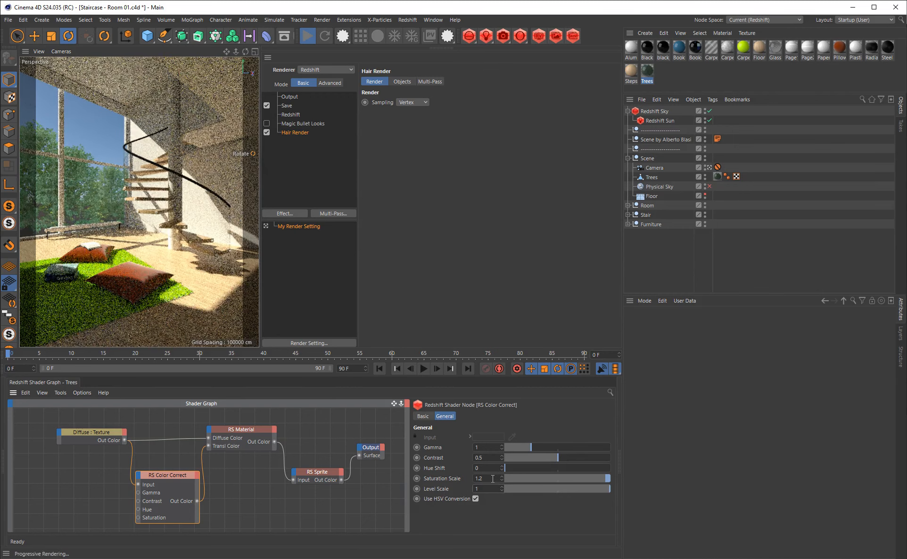
Set the RS Color Correct node's Saturation Scale to 1.1
left_click_drag(493, 479, 454, 488)
type("1.1")
key("Return")
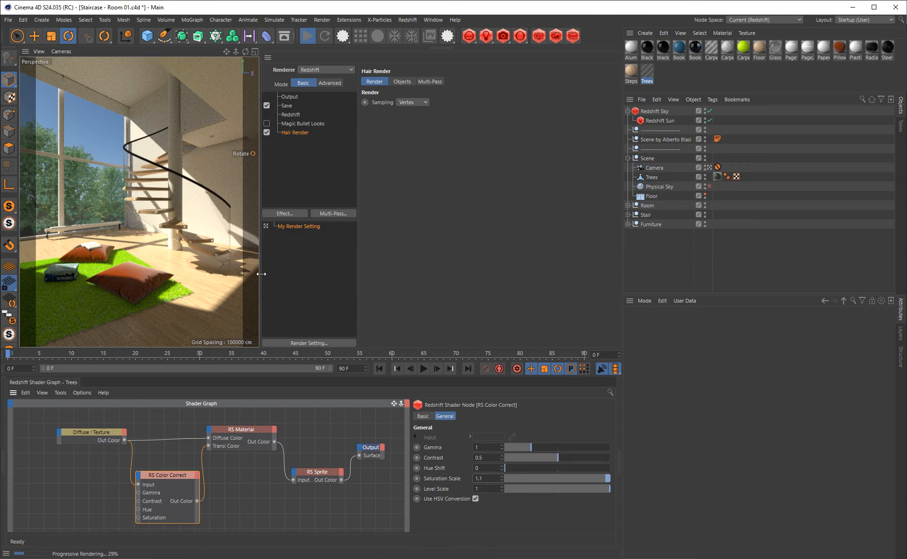
Narrow the viewport, stop its progressive render, and open the Redshift AOV Manager in an enlarged window
left_click_drag(261, 274, 234, 277)
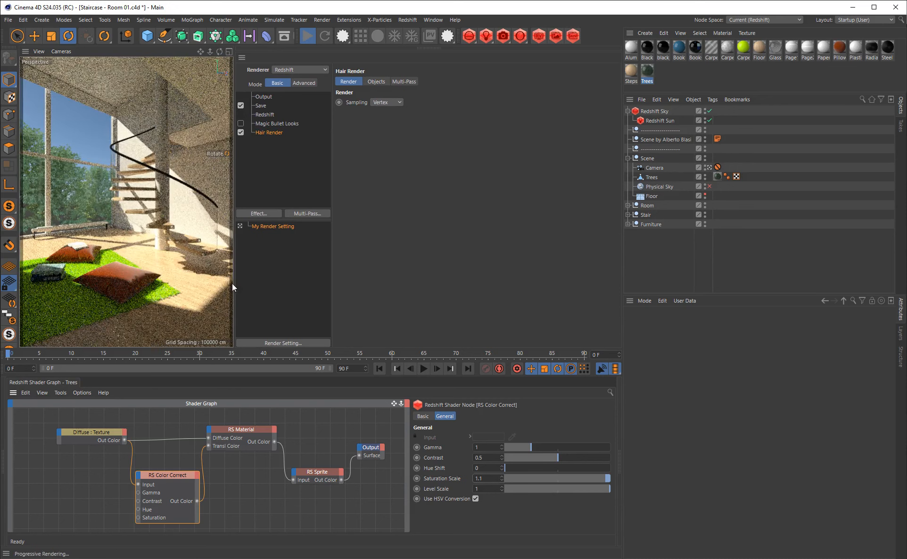
left_click(306, 36)
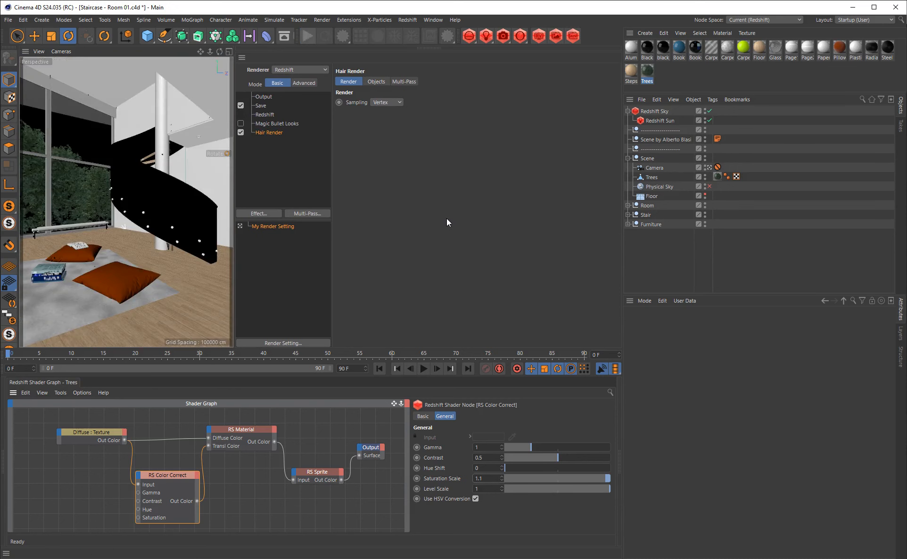
left_click(572, 36)
left_click_drag(661, 29, 294, 211)
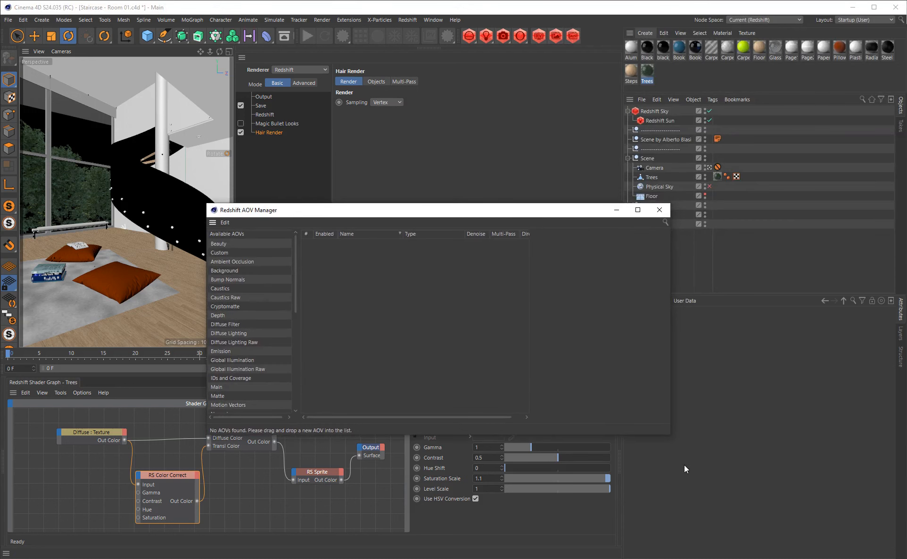
left_click_drag(674, 435, 776, 456)
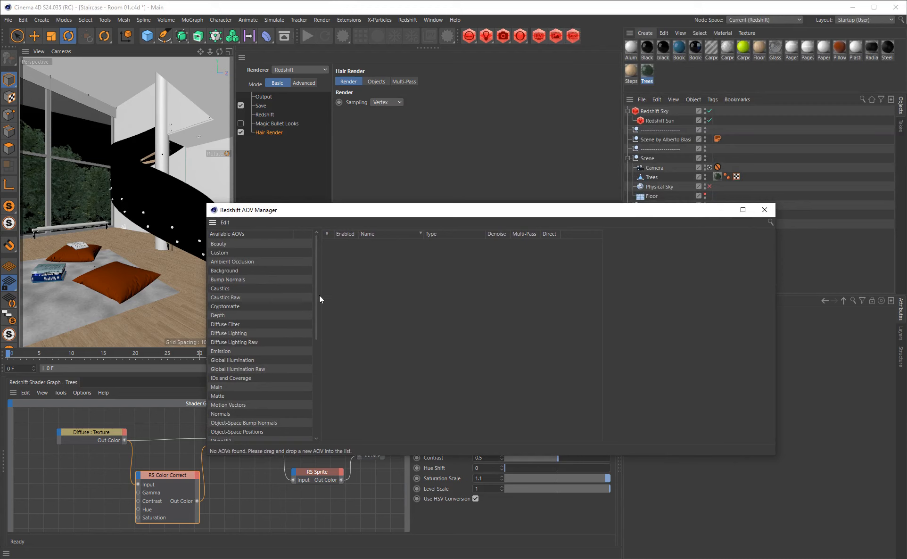
Add the Background, Diffuse Filter, Diffuse Lighting and Shadows AOVs to the render passes
double_click(234, 271)
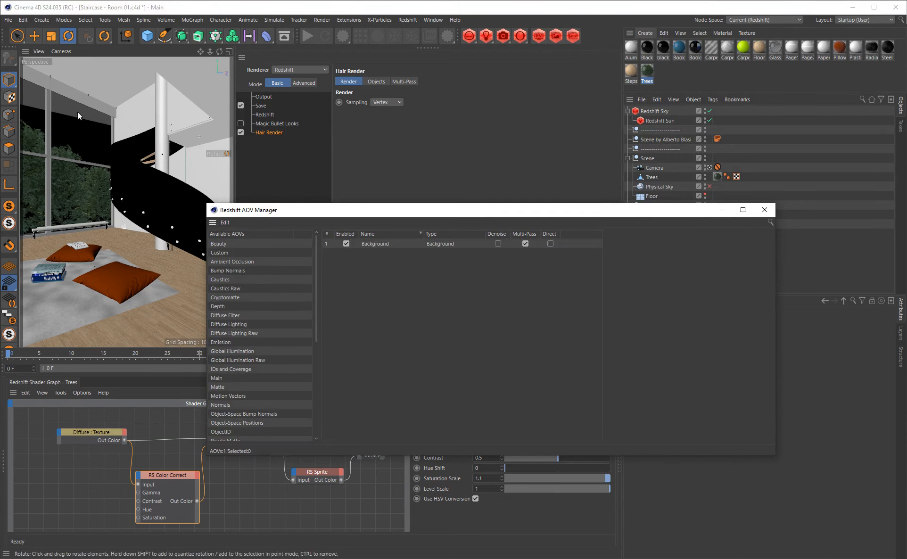
double_click(234, 314)
double_click(241, 316)
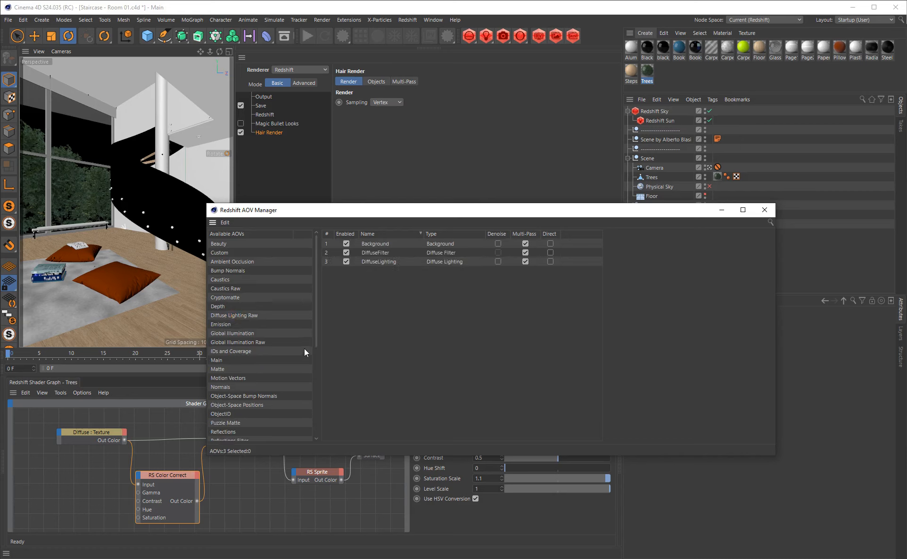
left_click_drag(316, 334, 288, 388)
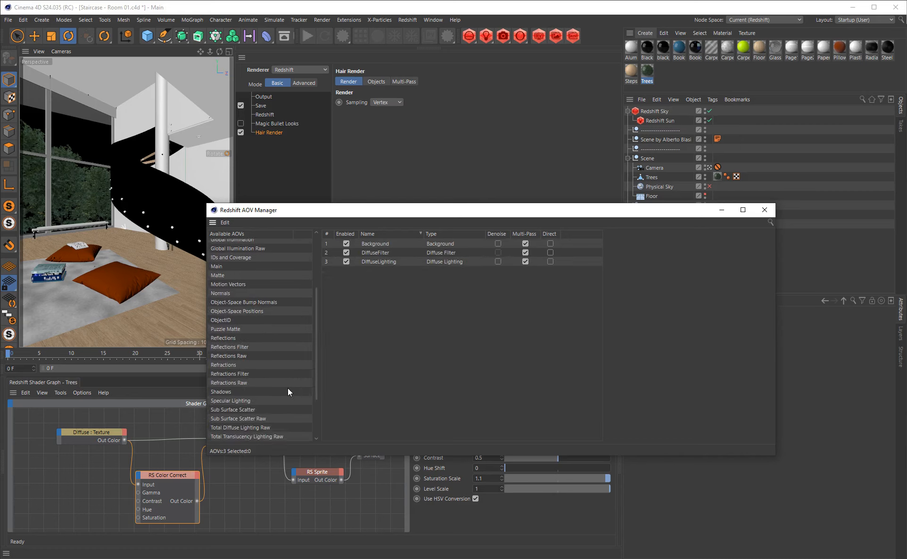
double_click(227, 392)
left_click(379, 271)
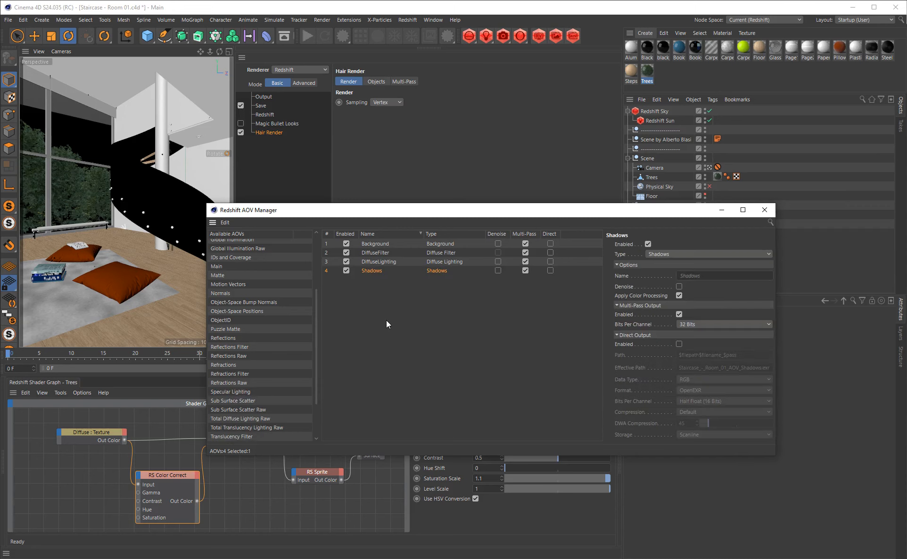
left_click(379, 253, "ctrl")
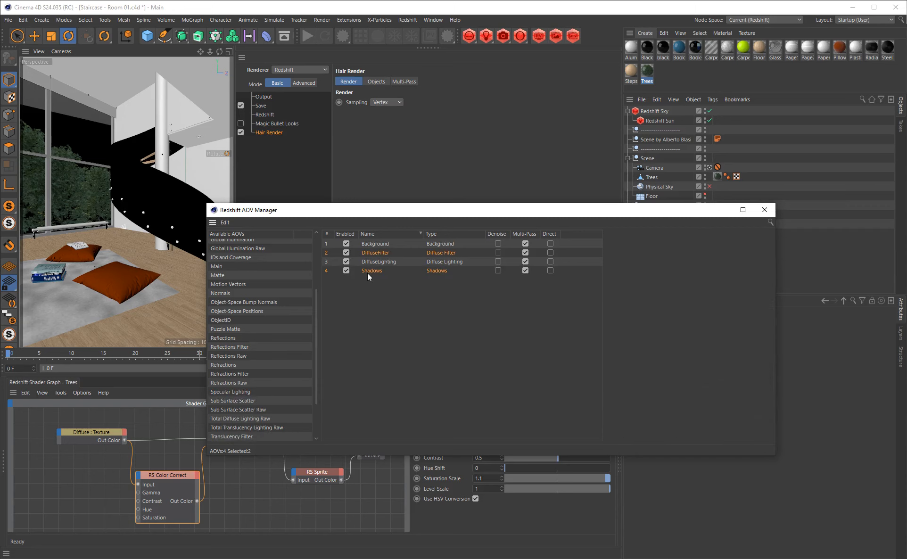
Add the Global Illumination, Emission, Reflections, Refractions and Specular Lighting AOVs
scroll(320, 310, "up", 3)
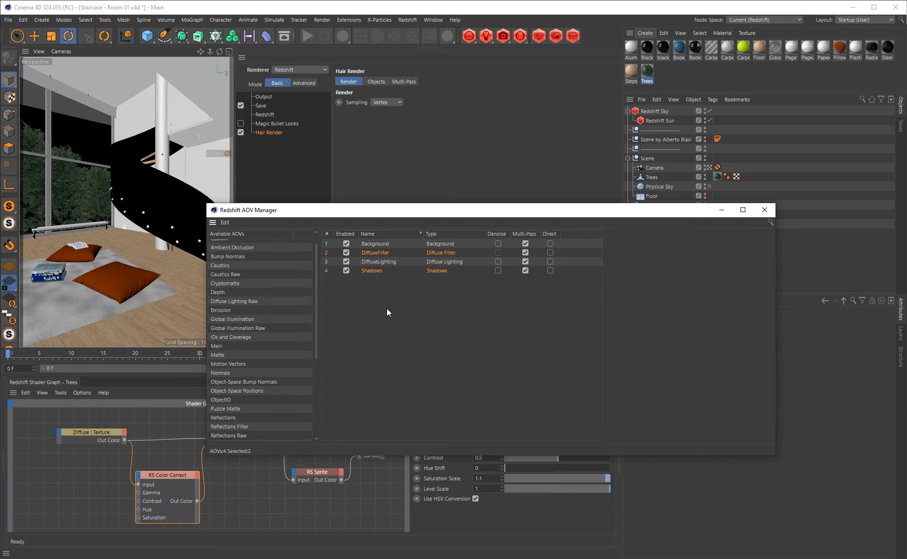
left_click_drag(316, 319, 316, 329)
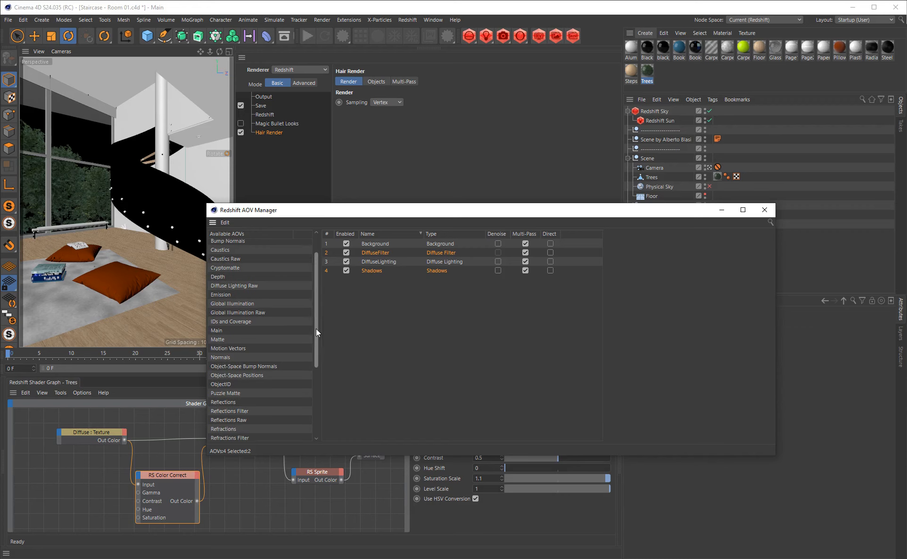
double_click(238, 302)
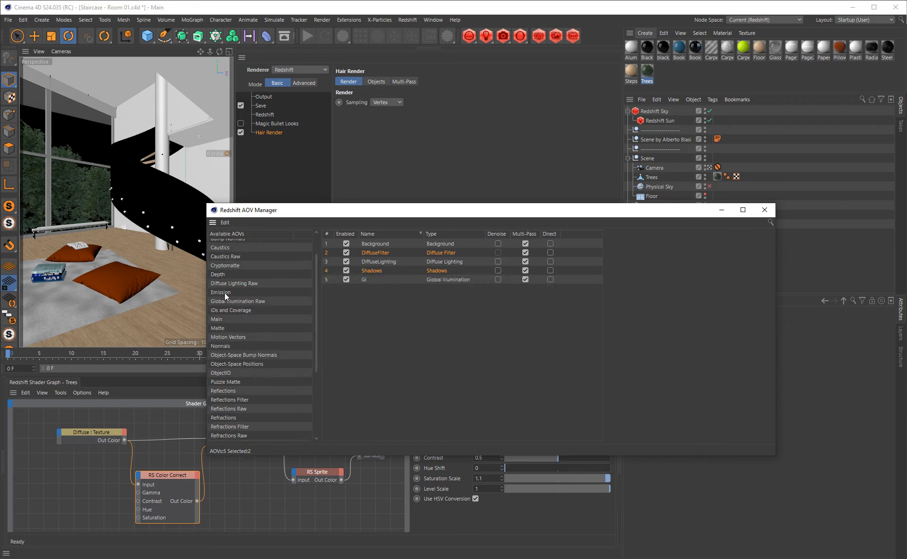
double_click(224, 293)
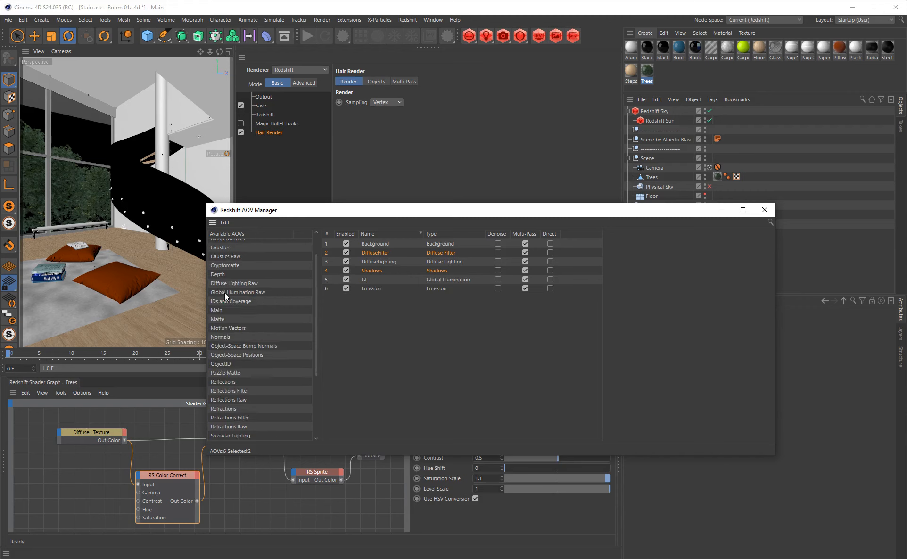
double_click(228, 382)
double_click(228, 399)
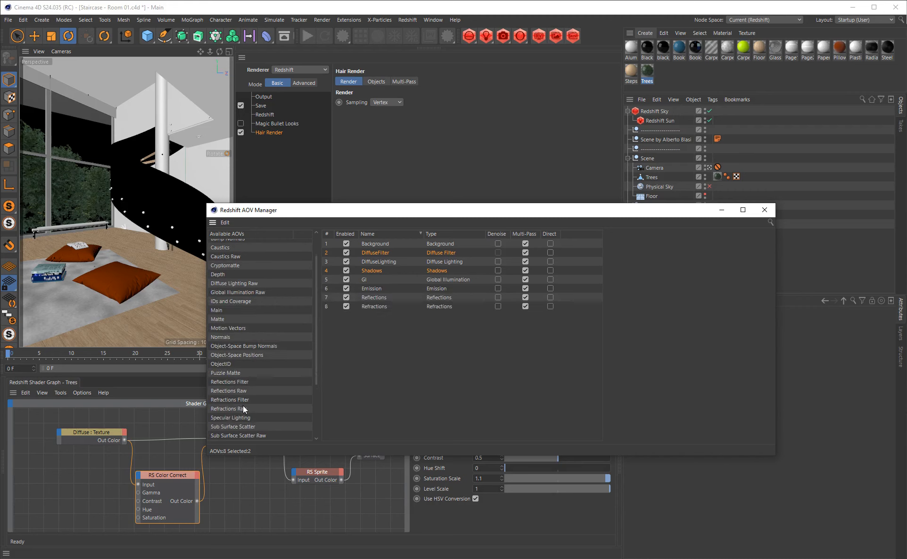
double_click(242, 418)
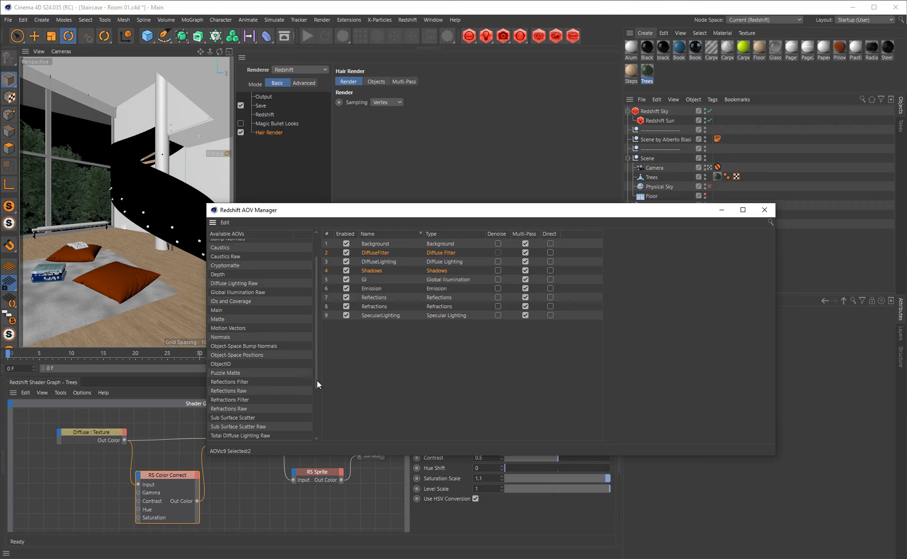
Try adding the Sub Surface Scatter AOV and delete it from the list of active AOVs
left_click_drag(317, 381, 314, 411)
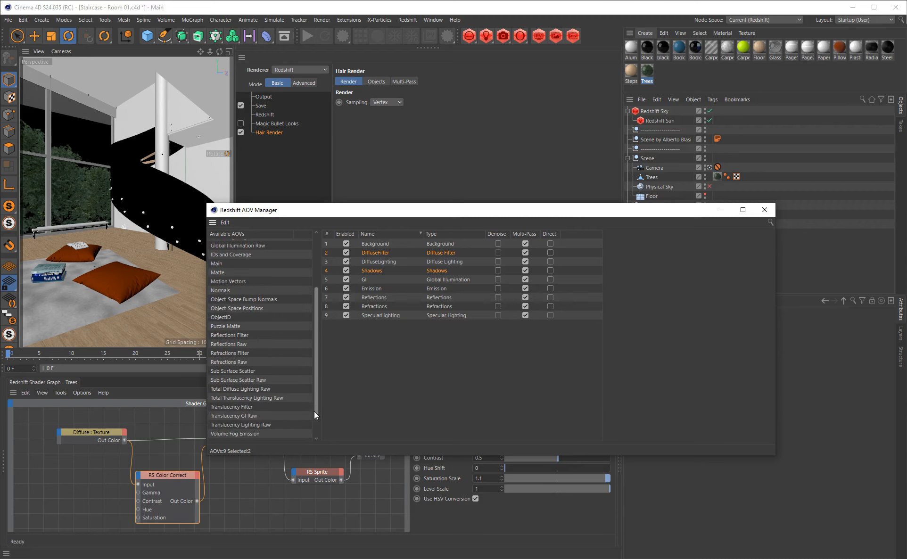
double_click(247, 367)
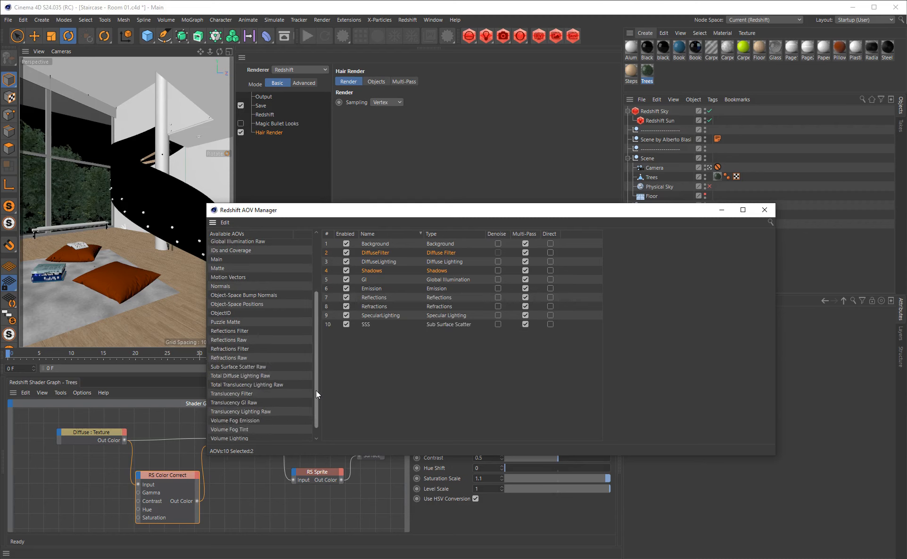
left_click_drag(316, 390, 313, 318)
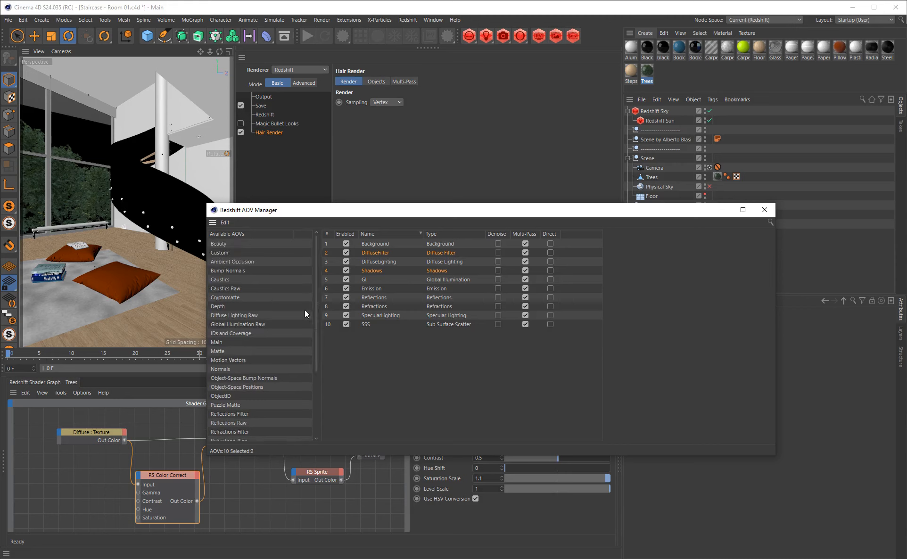
left_click(372, 326)
key("Delete")
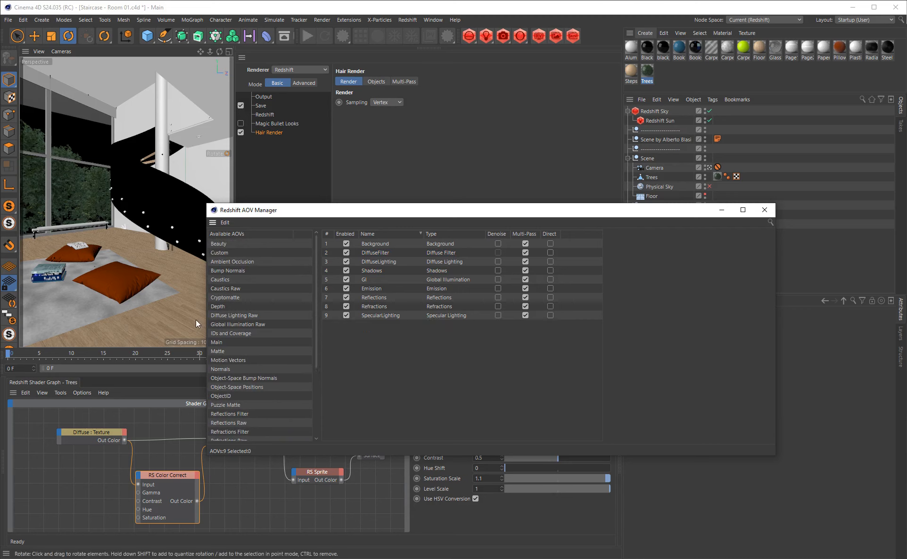
left_click_drag(317, 354, 318, 369)
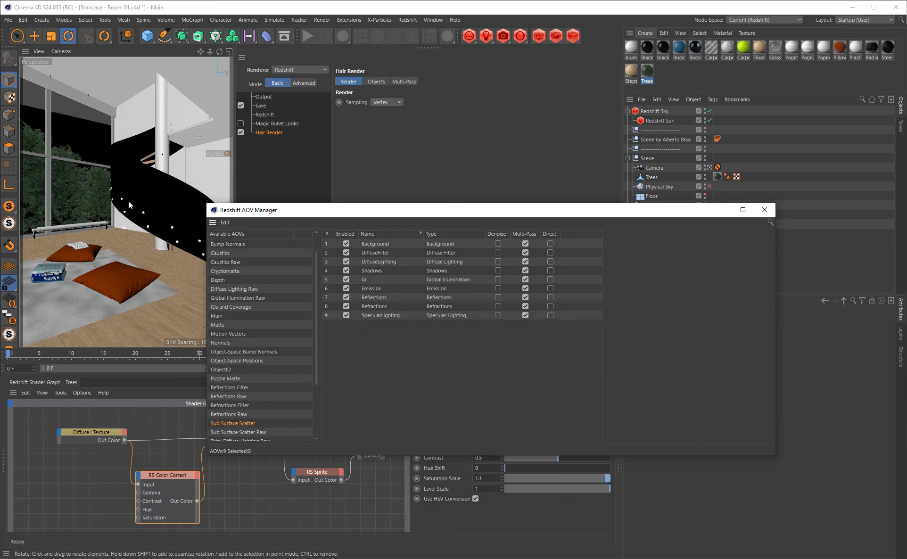
left_click_drag(316, 359, 318, 289)
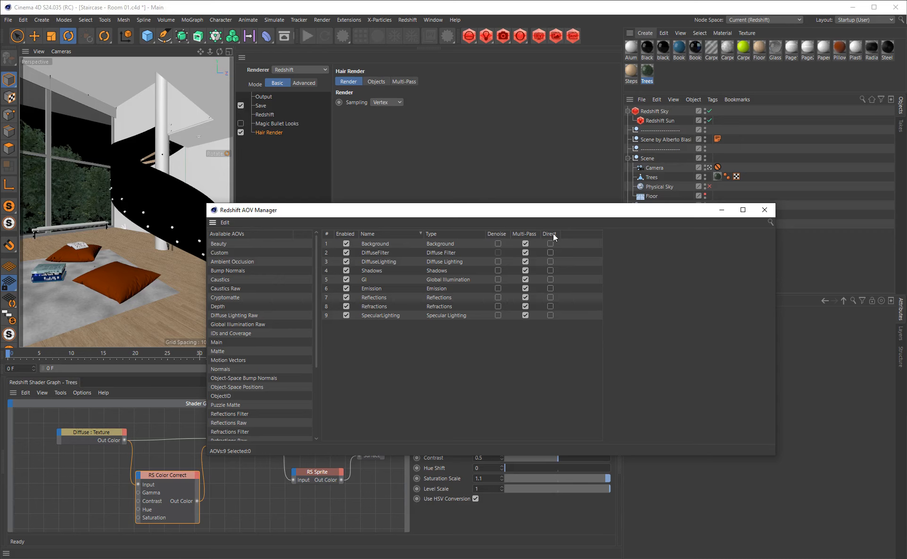
Disable Multi-Pass output and enable Direct output for all nine AOVs
left_click_drag(531, 337, 525, 316)
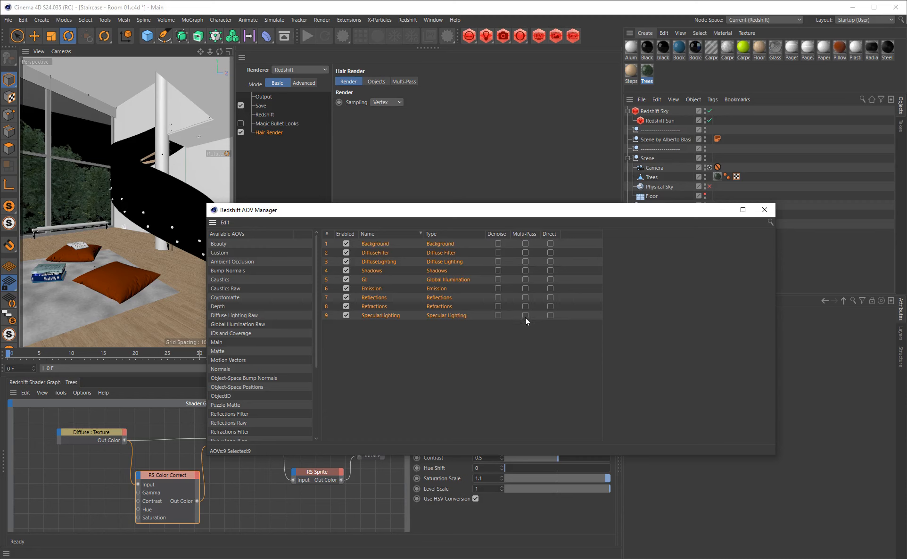
left_click(551, 243)
left_click(537, 362)
Shorten the Background AOV's direct output path to $filepath$pass
left_click(376, 244)
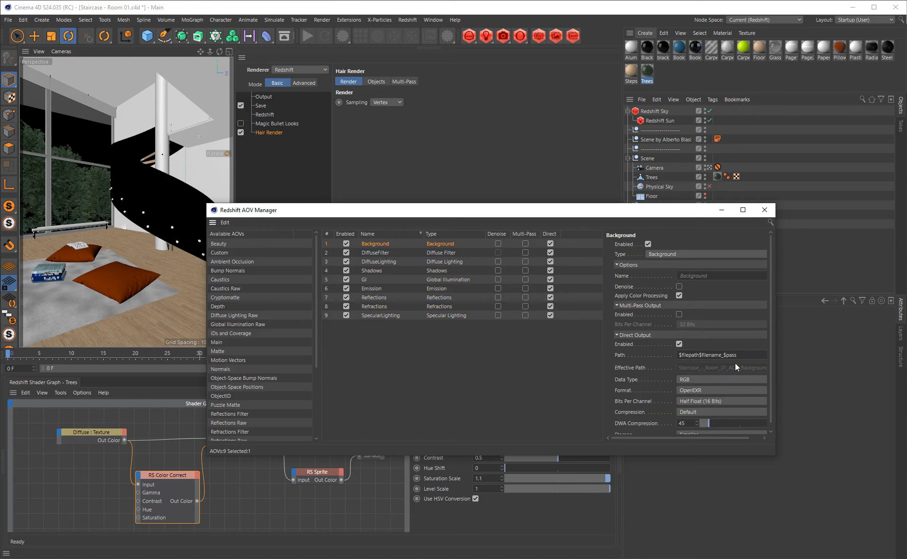
left_click_drag(723, 354, 703, 354)
key("BackSpace")
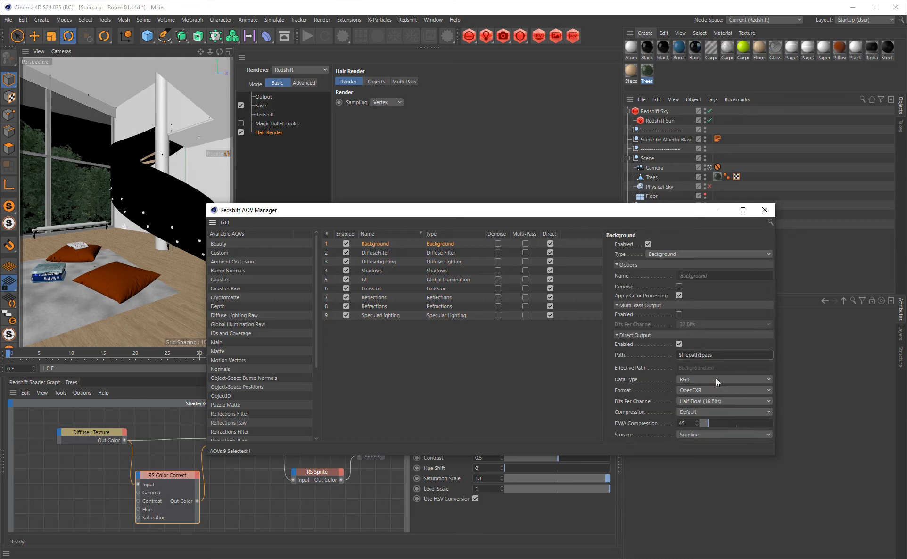
Copy the Background AOV's output path and apply $filepath$pass to the Diffuse Filter AOV
left_click(728, 354)
left_click_drag(728, 355, 641, 349)
key("ctrl+c")
left_click(727, 355)
key("ctrl+a")
left_click(452, 254)
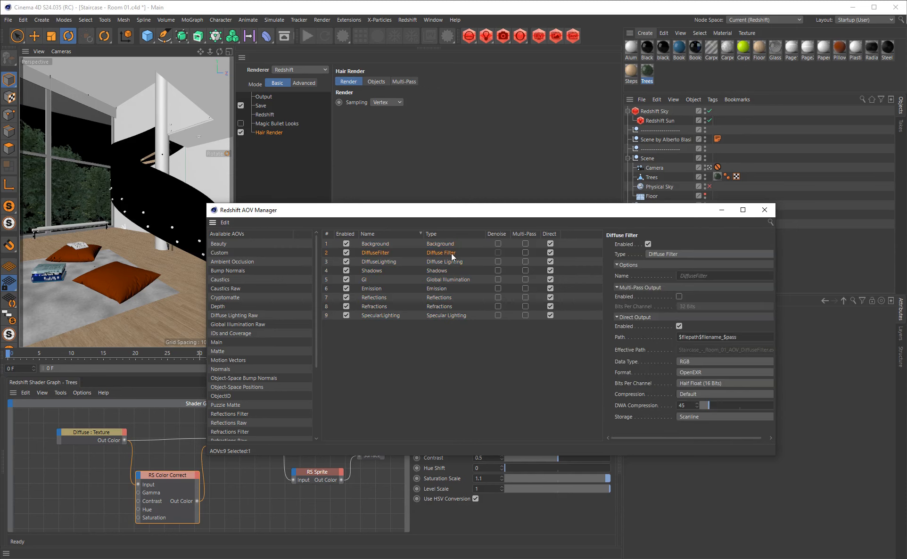
key("ctrl+v")
Replace the Diffuse Lighting AOV's direct output path with the copied $filepath$pass
scroll(772, 400, "down", 3)
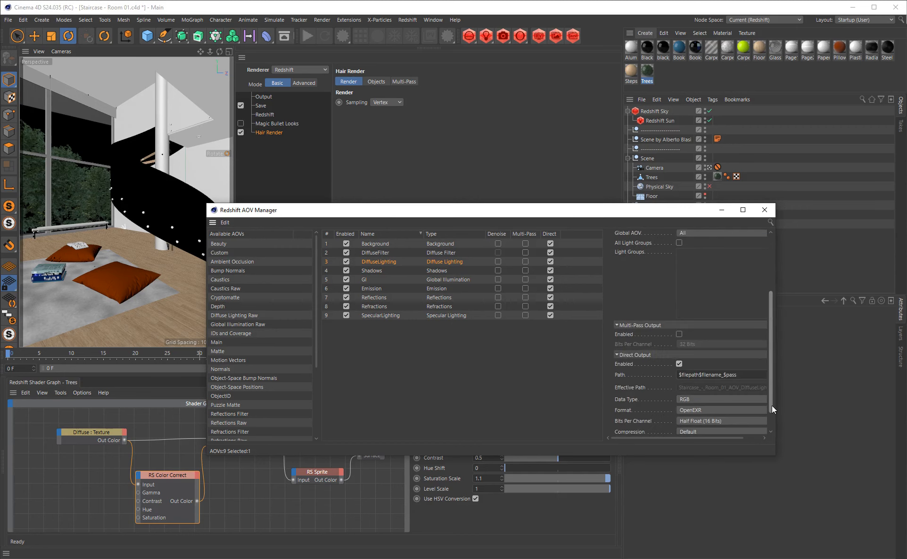
left_click_drag(738, 375, 653, 376)
key("ctrl+v")
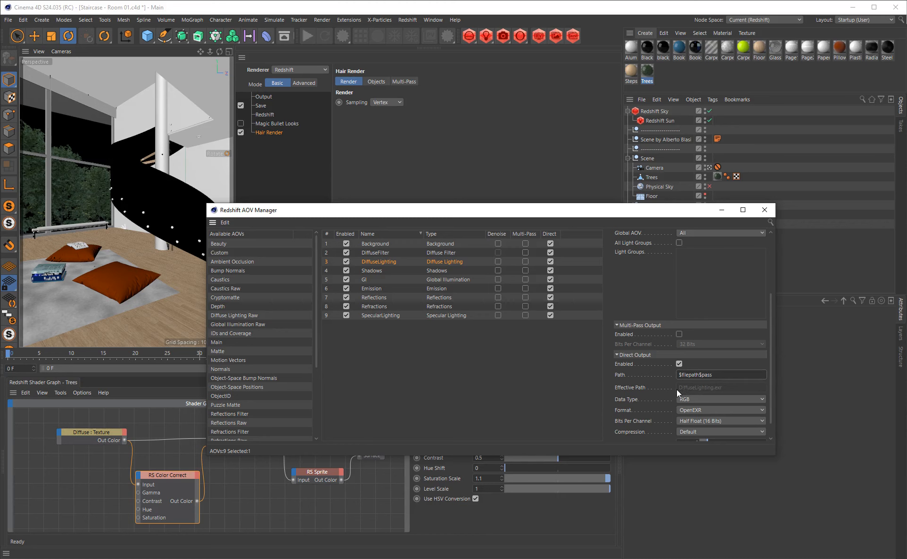
Replace the direct output paths of the Shadows, GI and Emission AOVs with the copied $filepath$pass
left_click(437, 270)
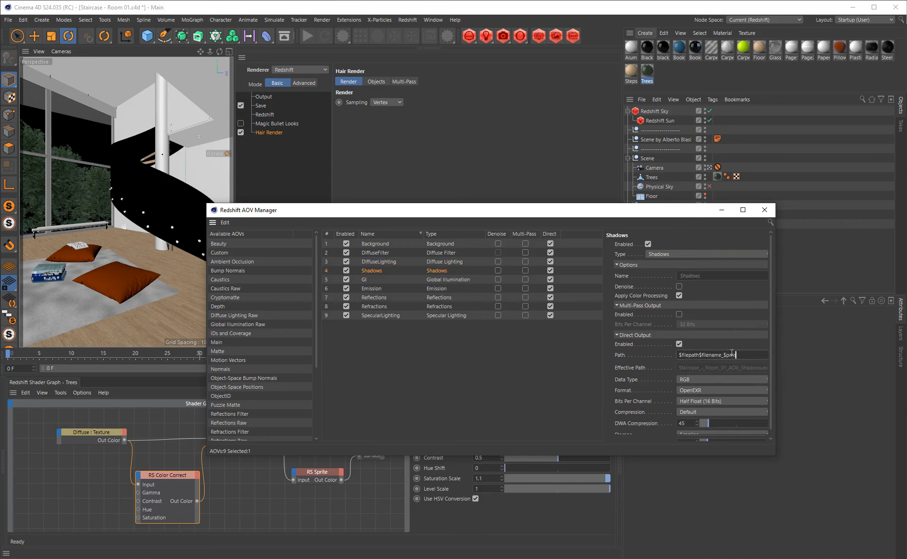
left_click_drag(737, 355, 616, 333)
key("ctrl+v")
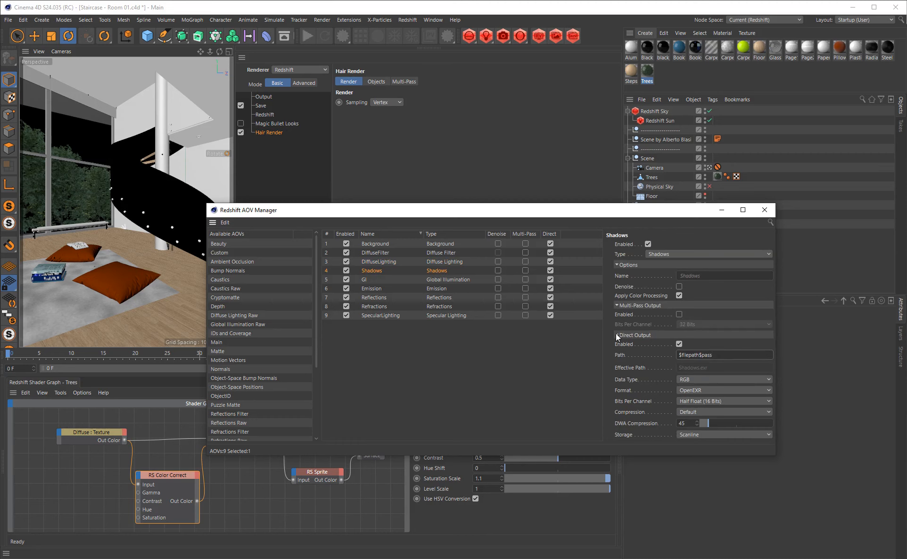
left_click(448, 279)
scroll(773, 383, "down", 4)
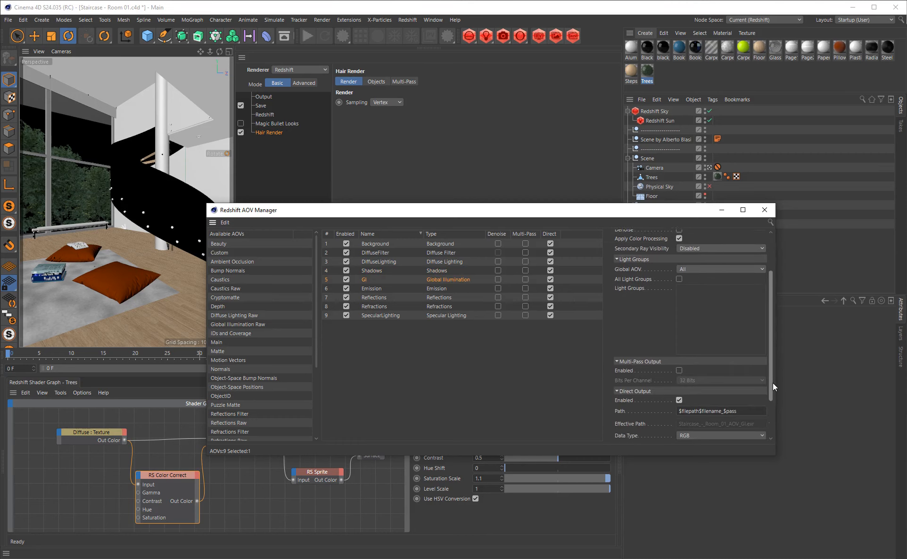
key("ctrl+v")
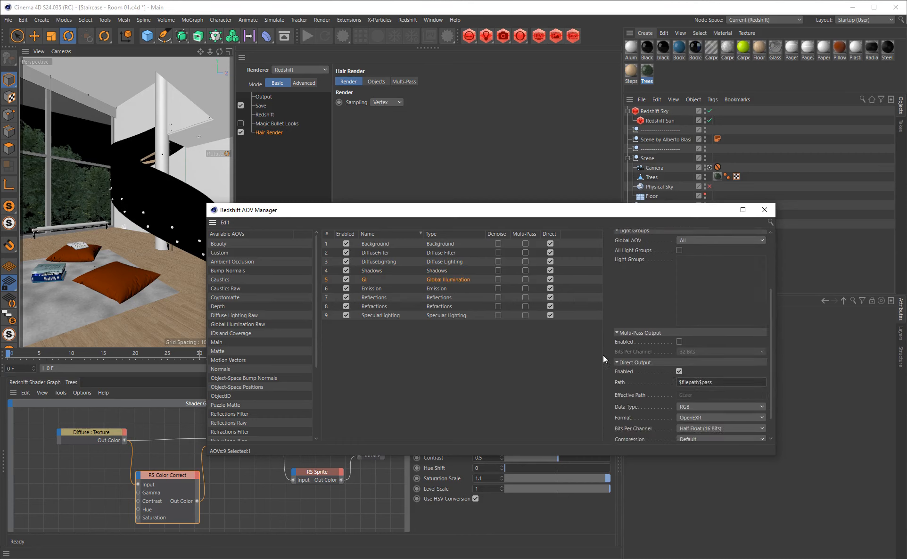
left_click(442, 287)
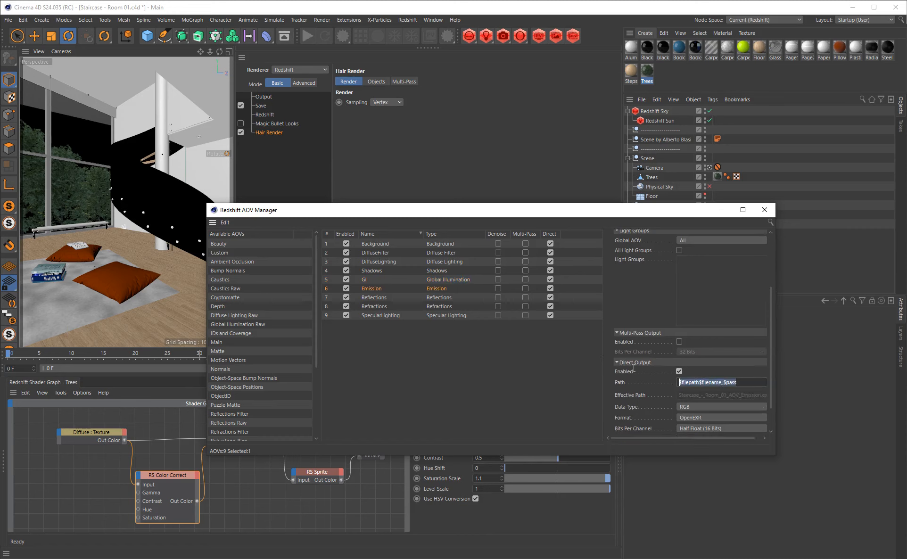
key("ctrl+v")
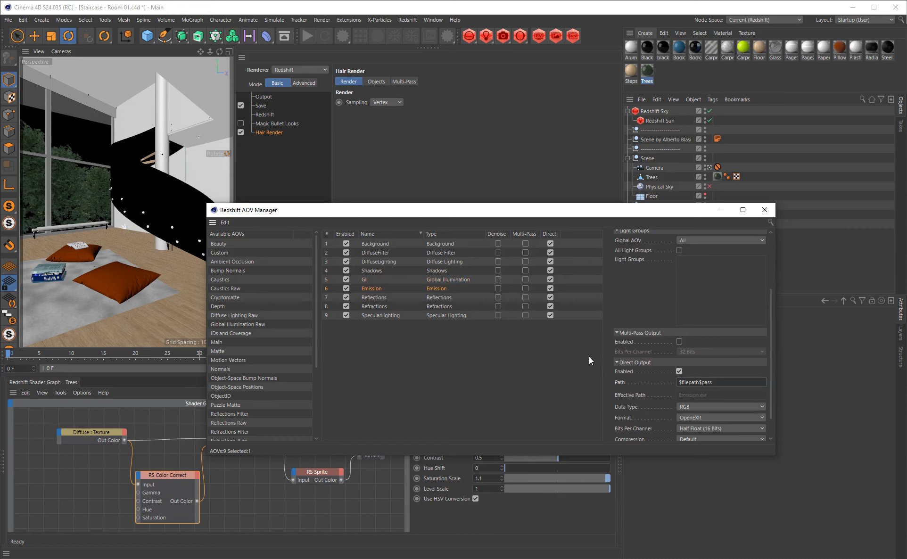
Apply the copied $filepath$pass direct output path to the Reflections, Refractions and SpecularLighting AOVs
left_click(444, 298)
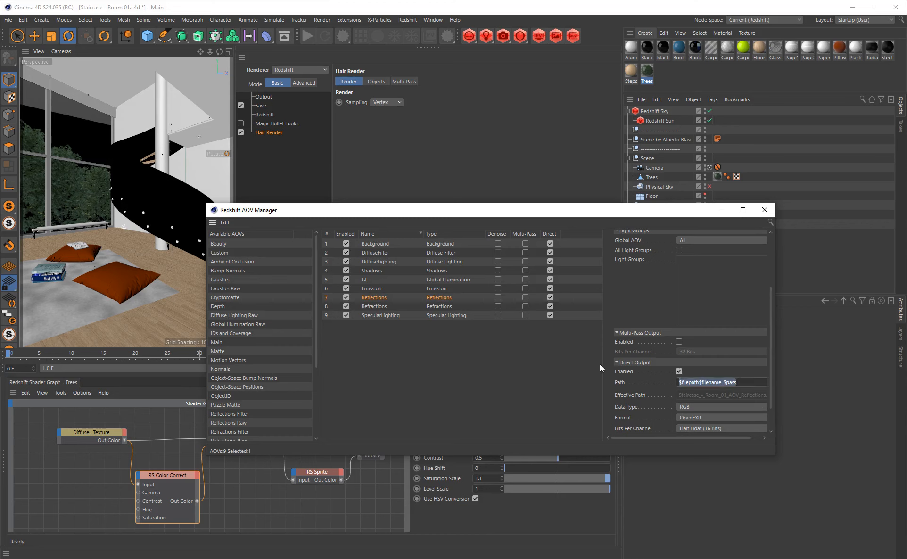
key("Down")
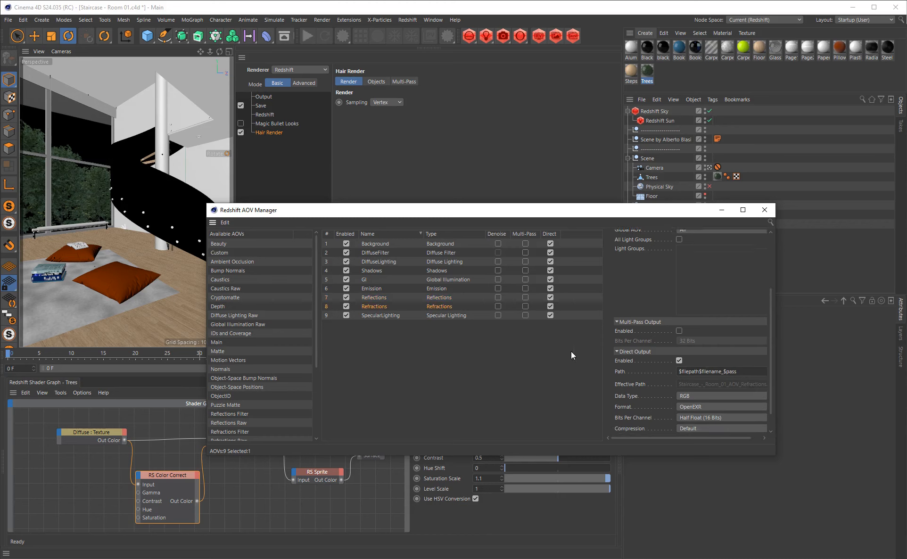
key("Tab")
key("ctrl+v")
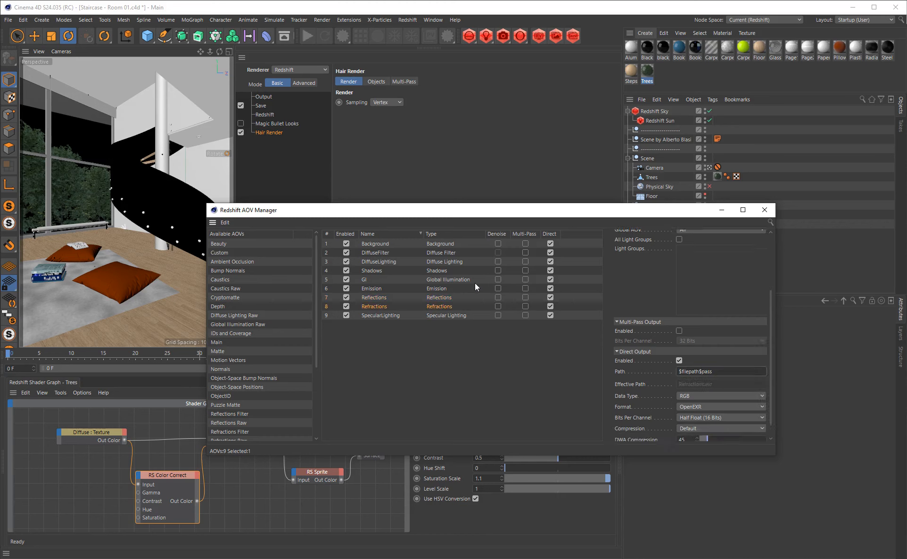
left_click(471, 318)
key("Tab")
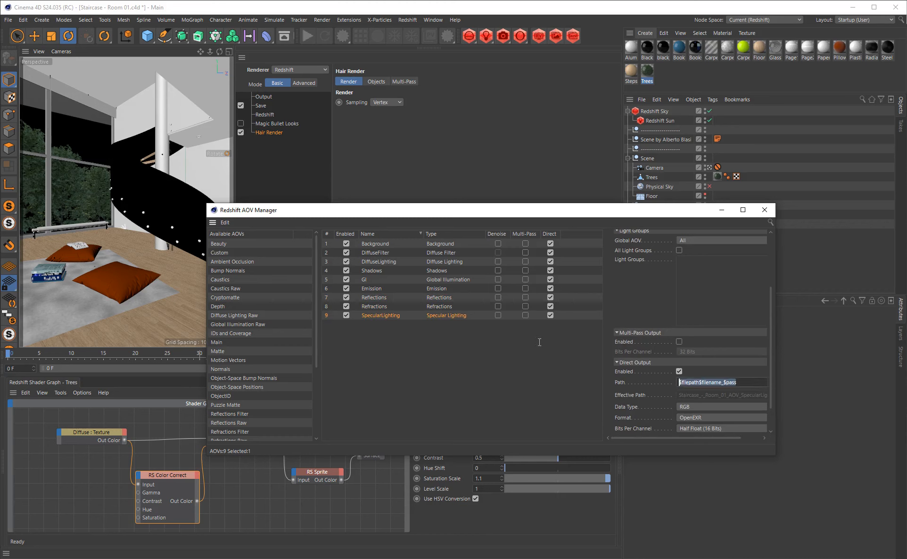
key("ctrl+v")
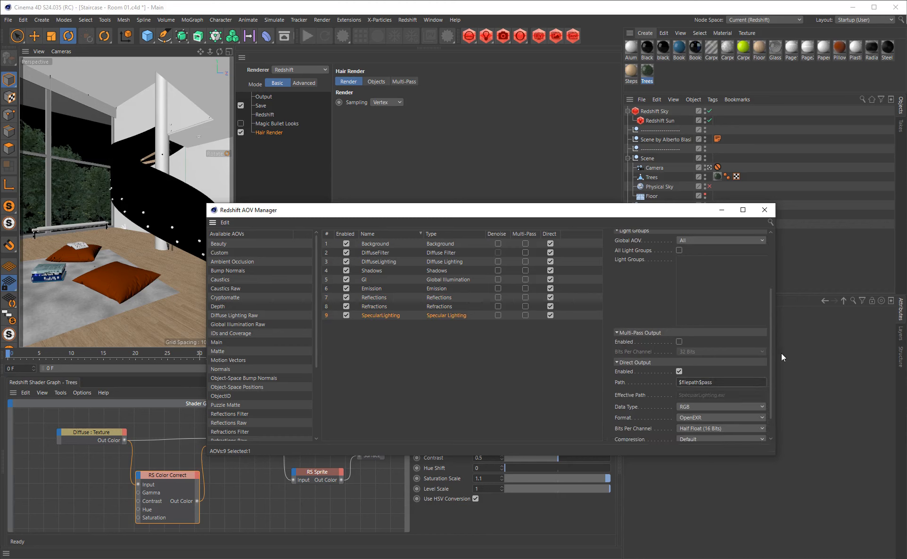
left_click_drag(772, 372, 775, 410)
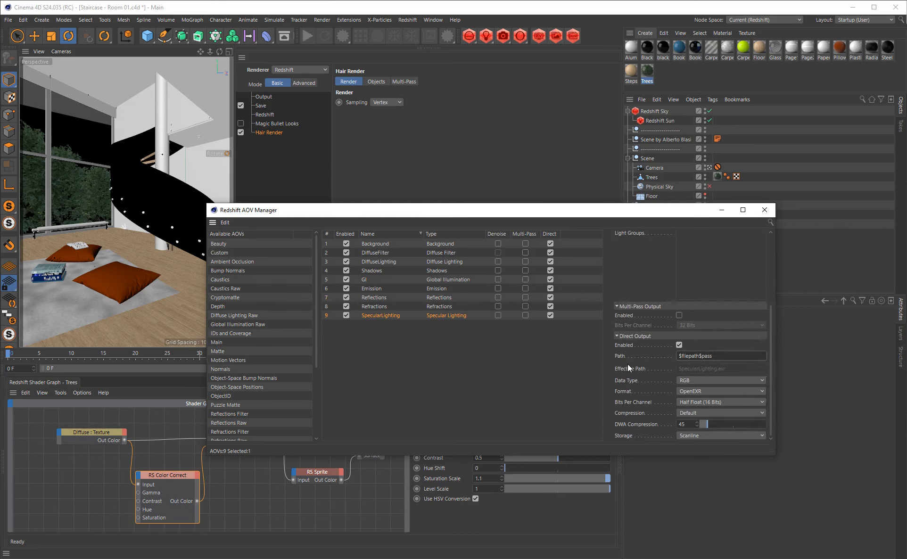
Turn off saving of the Multi-Pass Image in the render settings' Save options
left_click_drag(504, 213, 452, 252)
left_click(260, 106)
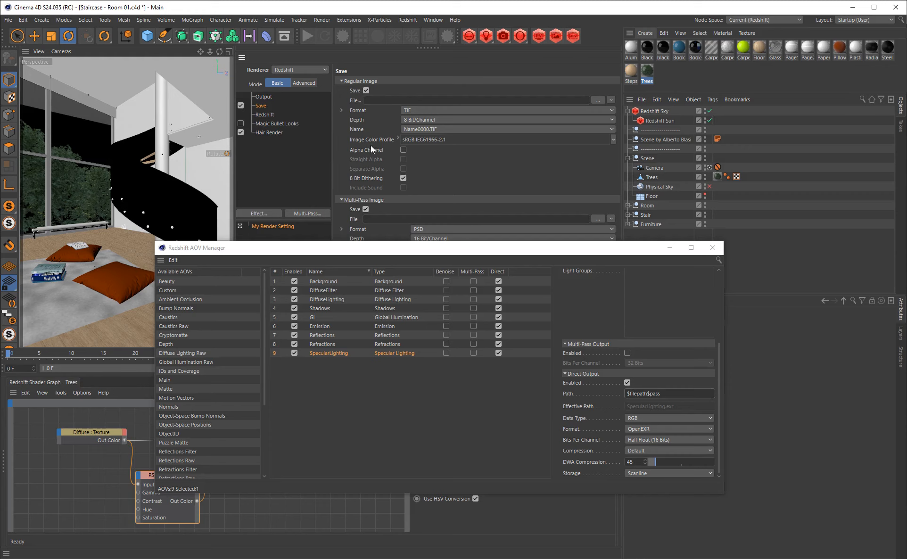
left_click(366, 208)
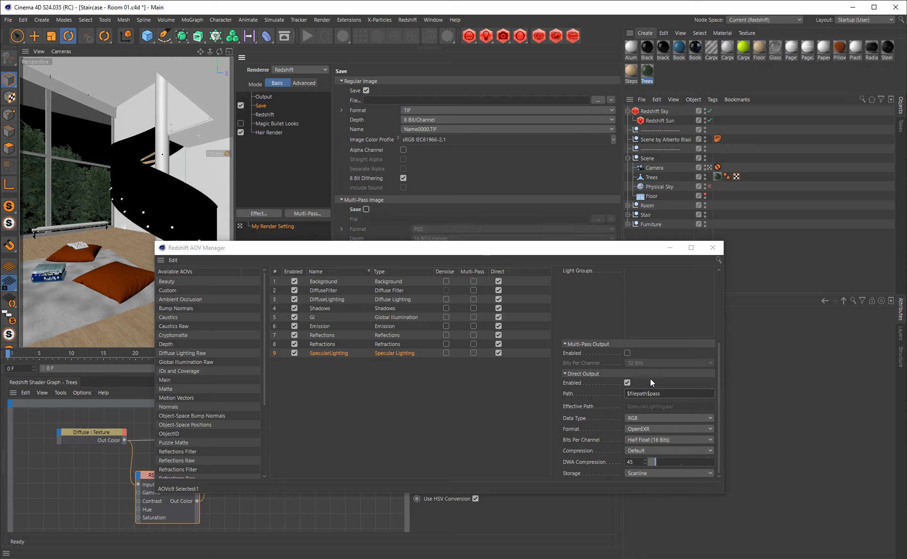
left_click(398, 101)
type("dfhfghj")
key("BackSpace")
type("j")
key("Return")
Name the regular image output file Beauty.exr and set its format to OpenEXR
left_click_drag(392, 100, 346, 104)
type("beauty.exr")
left_click(453, 111)
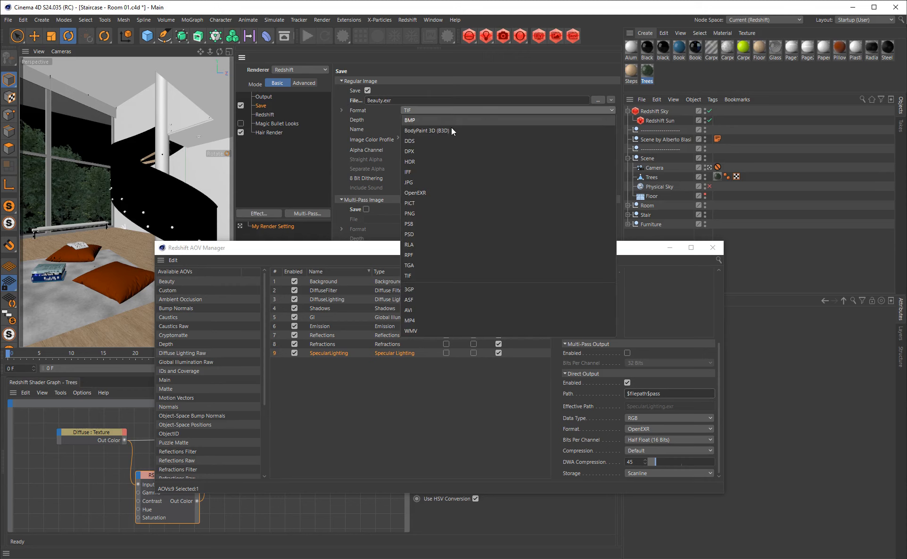
left_click(453, 155)
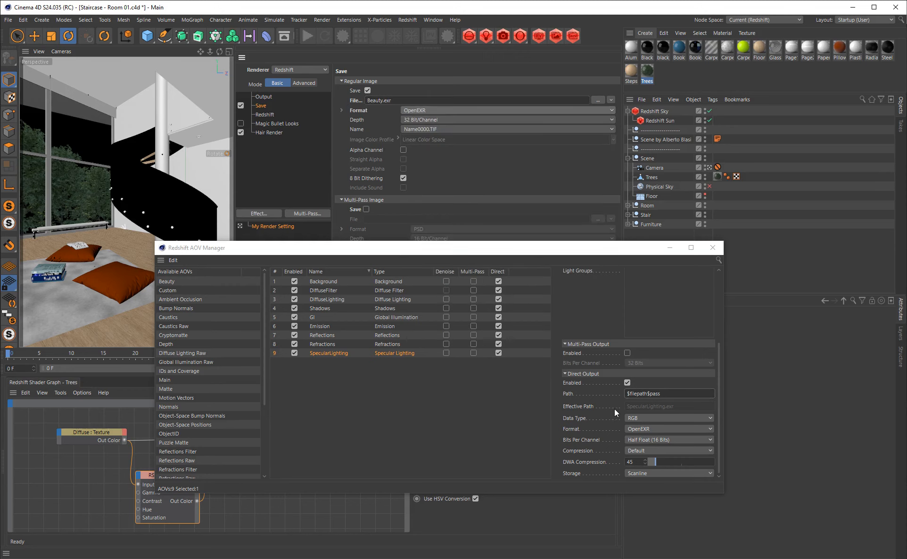
Point the regular image output to beauty.exr on the Desktop, check the AOV's effective path, and close the AOV Manager
left_click(597, 101)
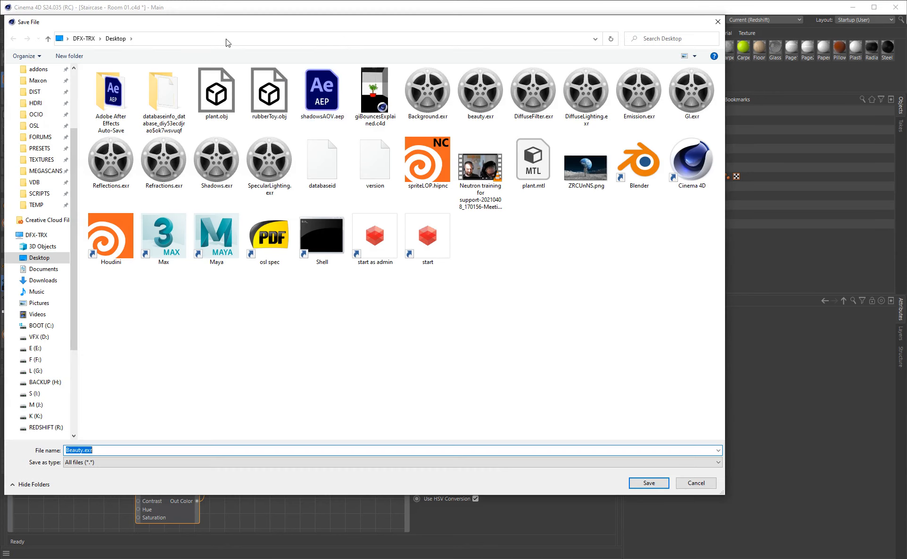
left_click(639, 488)
left_click(487, 275)
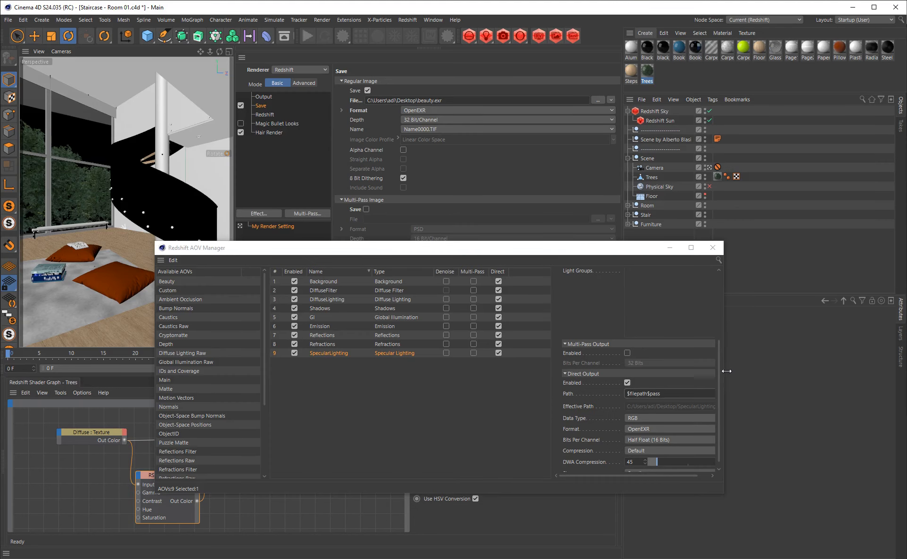
left_click_drag(725, 371, 800, 384)
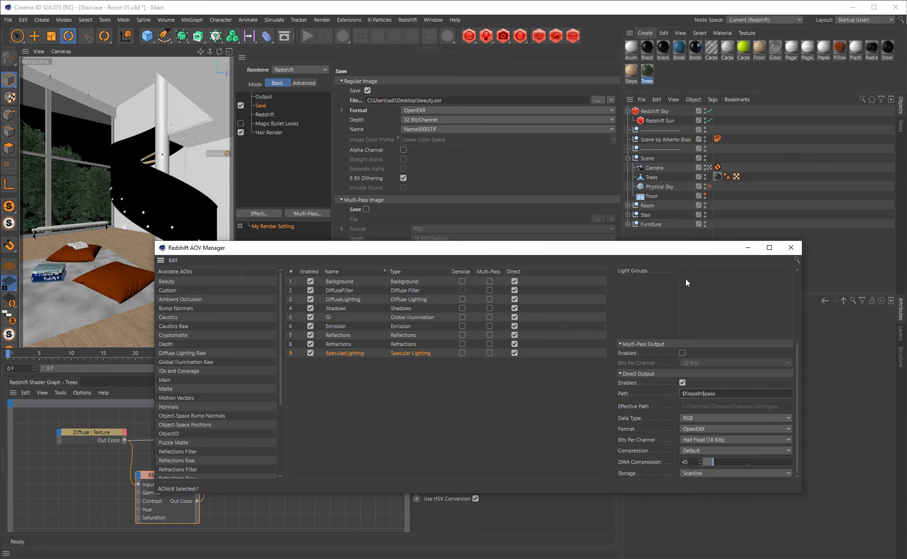
key("alt+F4")
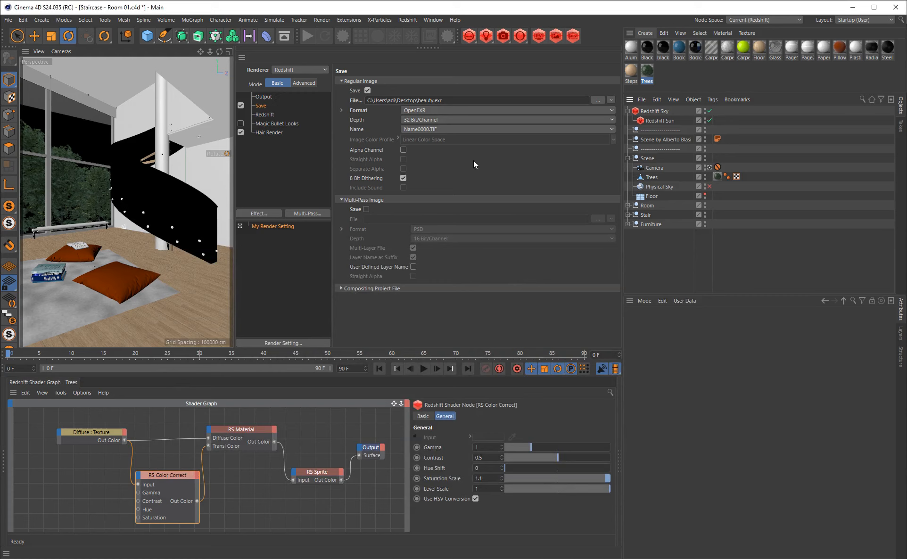
Enable Hardware Ray-Tracing in the Redshift render settings
left_click_drag(625, 288, 657, 287)
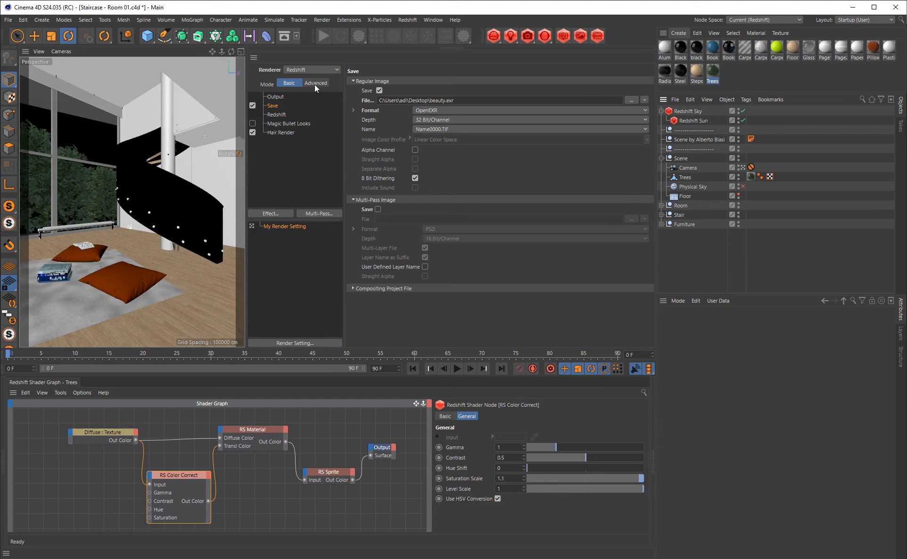
left_click(277, 114)
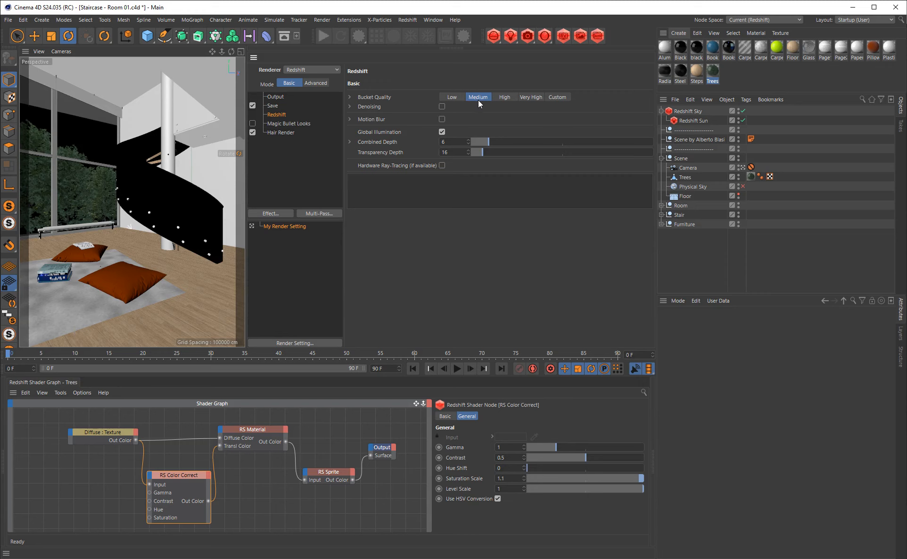
left_click(443, 166)
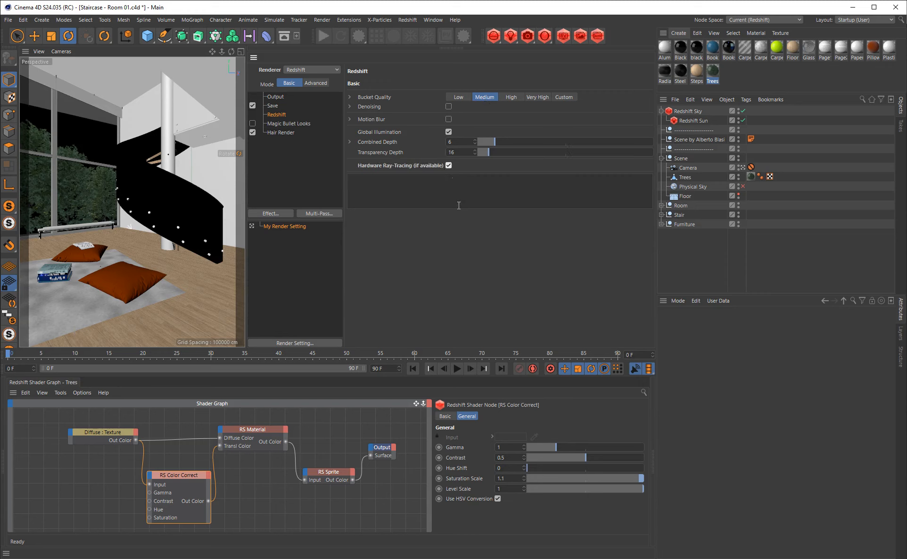
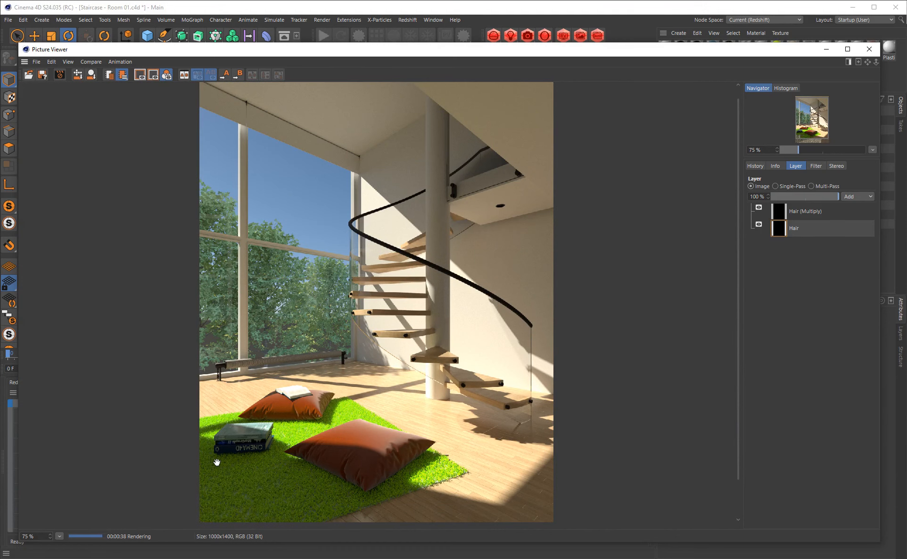
Set the Redshift Sun's shadow softness to 10 and its shadow samples to 512
scroll(409, 463, "up", 5)
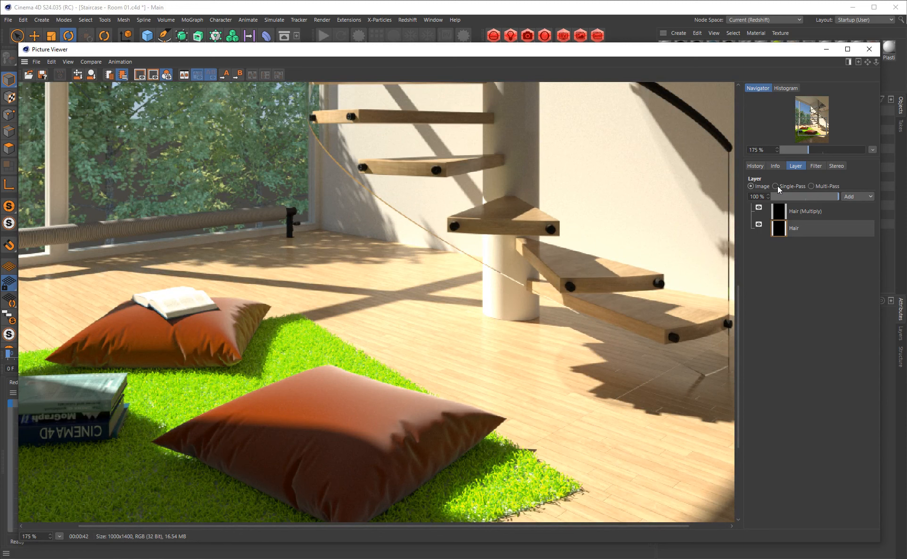
left_click_drag(674, 52, 506, 474)
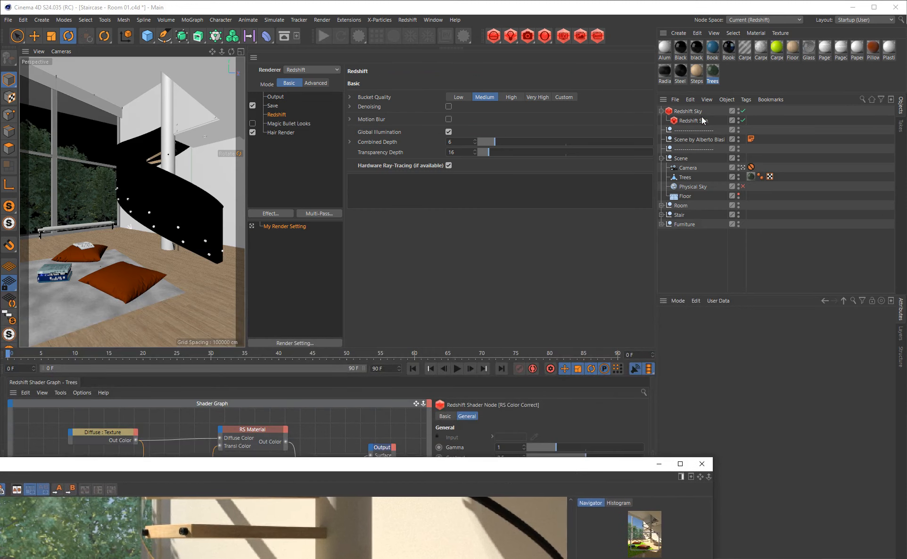
left_click(699, 121)
left_click(860, 325)
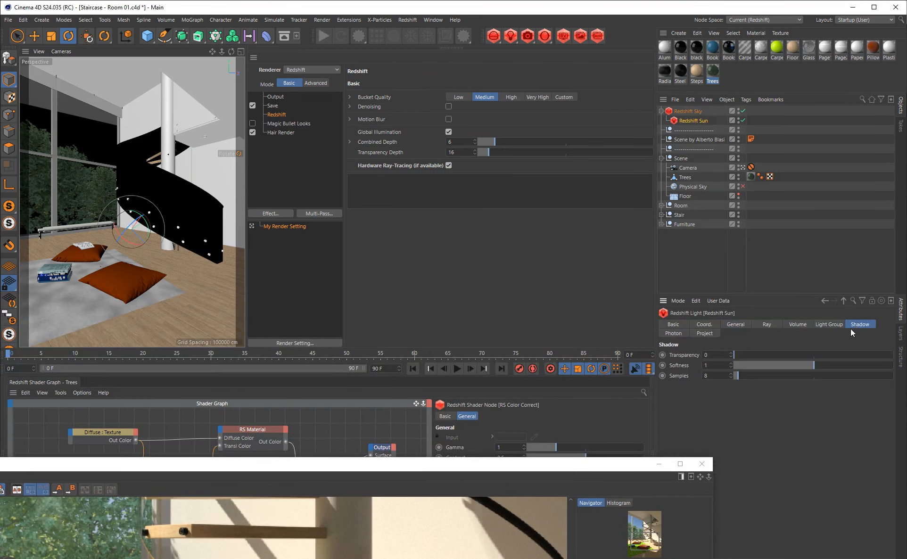
left_click(706, 366)
key("Return")
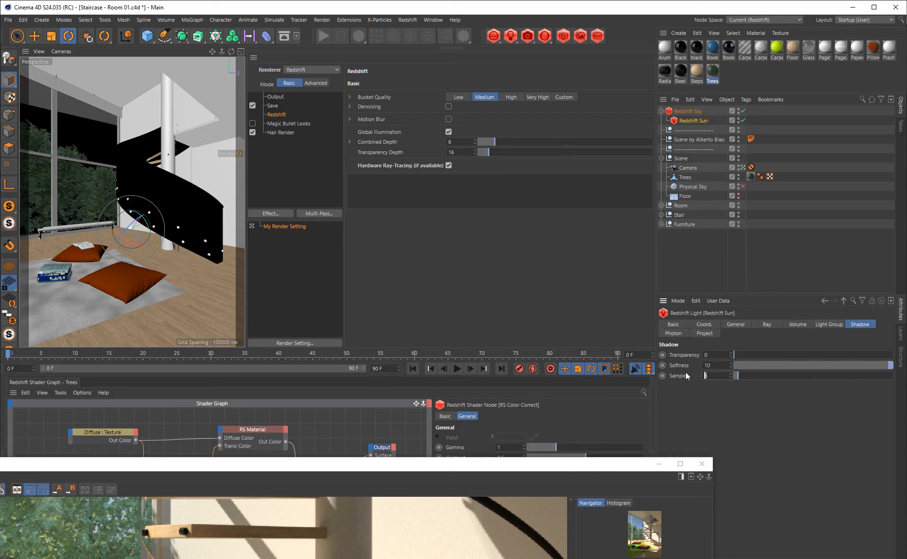
type("512")
key("Return")
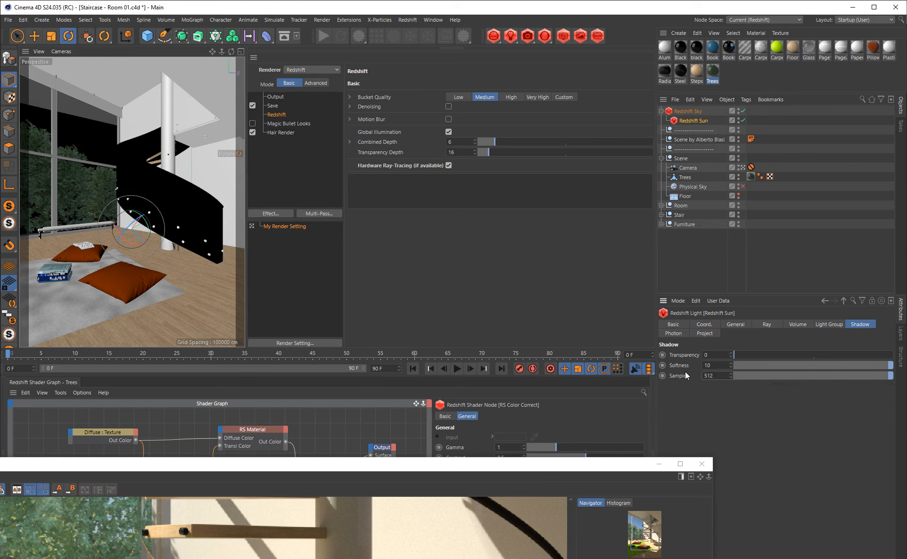
Render the scene again in the Picture Viewer, overwriting beauty.exr, and inspect the softened sun shadows
left_click_drag(524, 466, 685, 64)
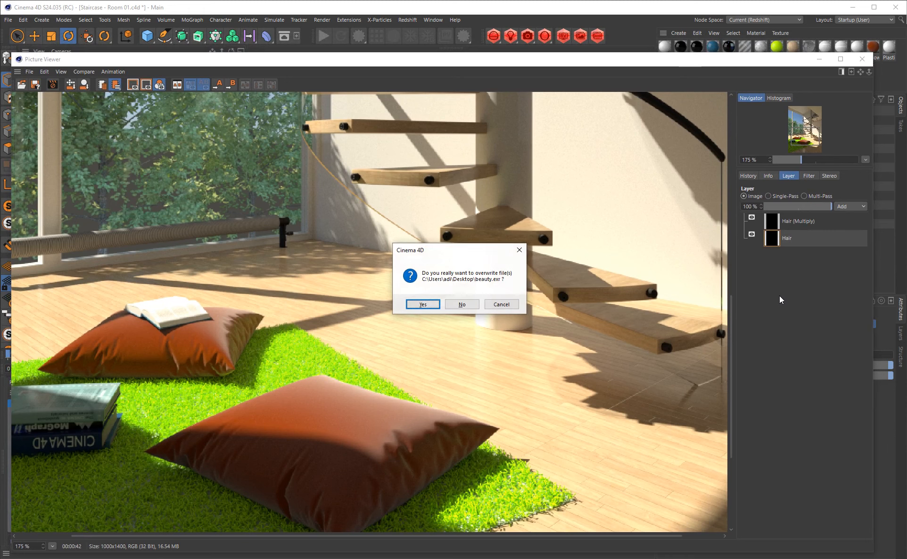
left_click(427, 300)
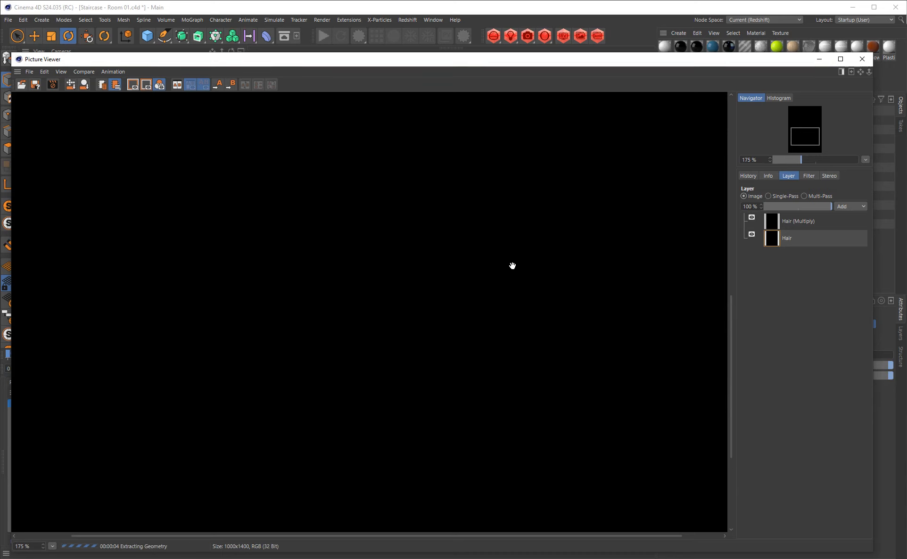
scroll(480, 247, "down", 5)
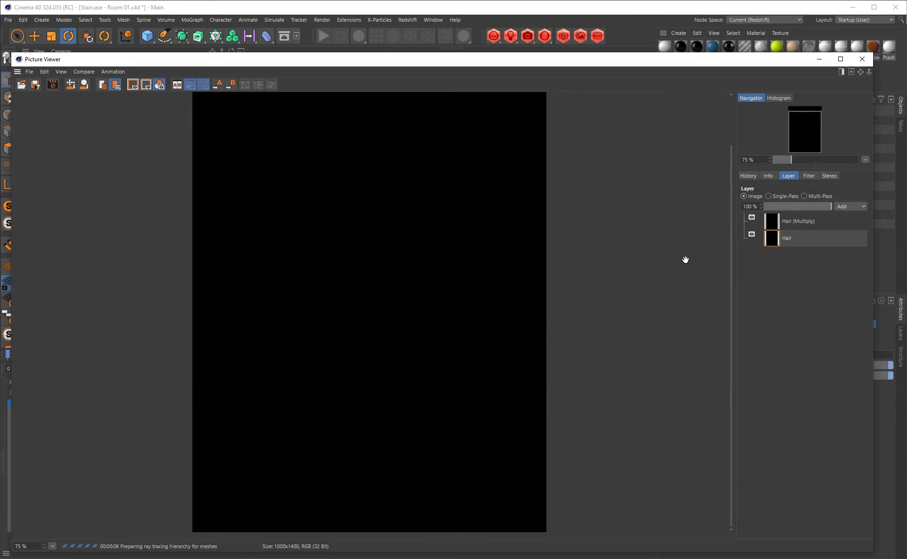
left_click(752, 217)
left_click(752, 217)
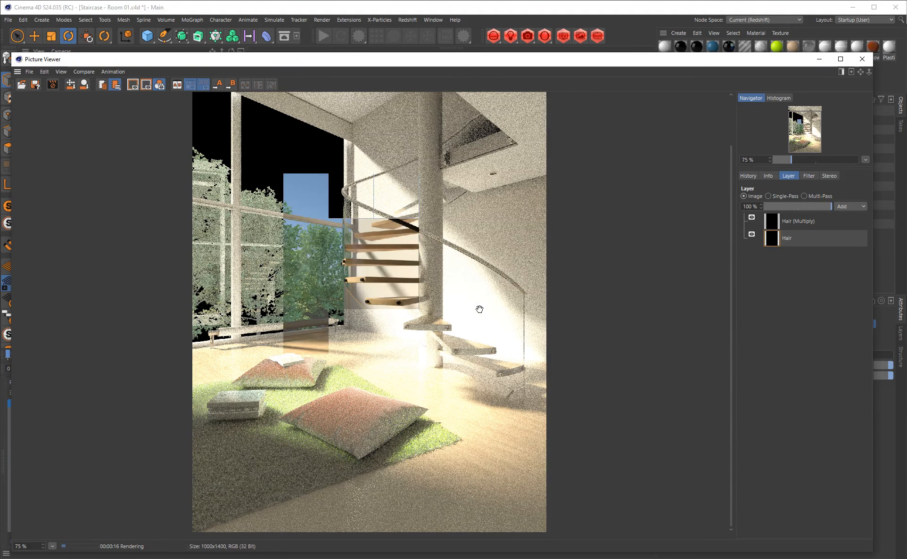
scroll(374, 391, "up", 2)
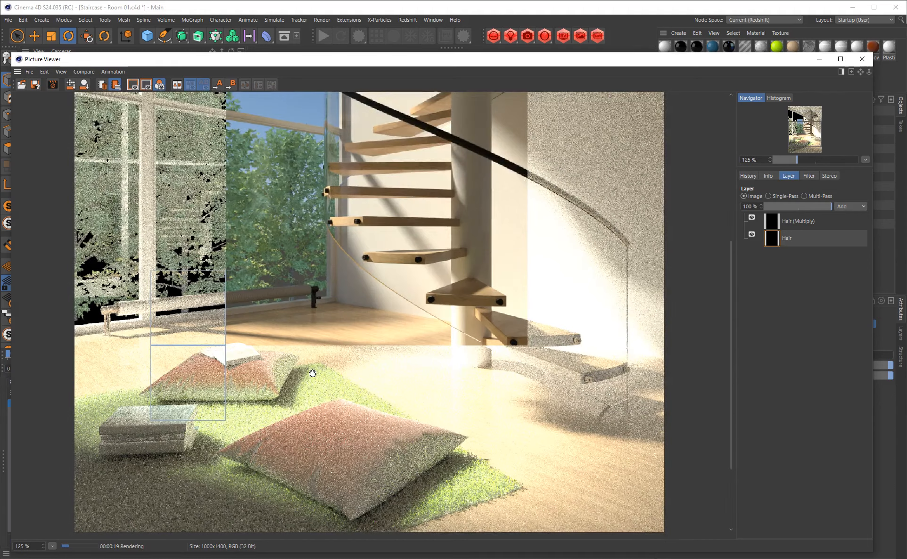
scroll(458, 352, "down", 2)
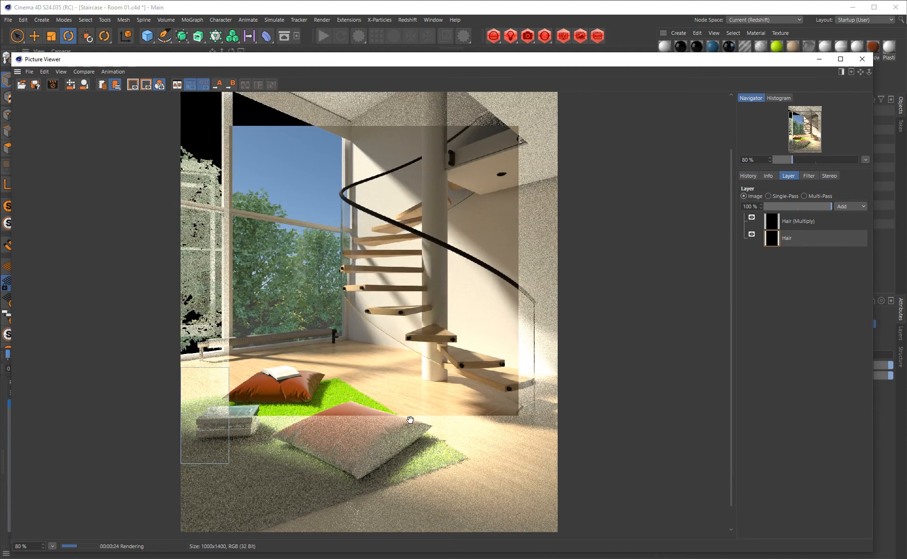
Inspect the softened shadows on the floor, cushions and stairs in the Picture Viewer while the render progresses
left_click_drag(408, 450, 407, 431)
scroll(406, 431, "up", 1)
scroll(406, 432, "down", 1)
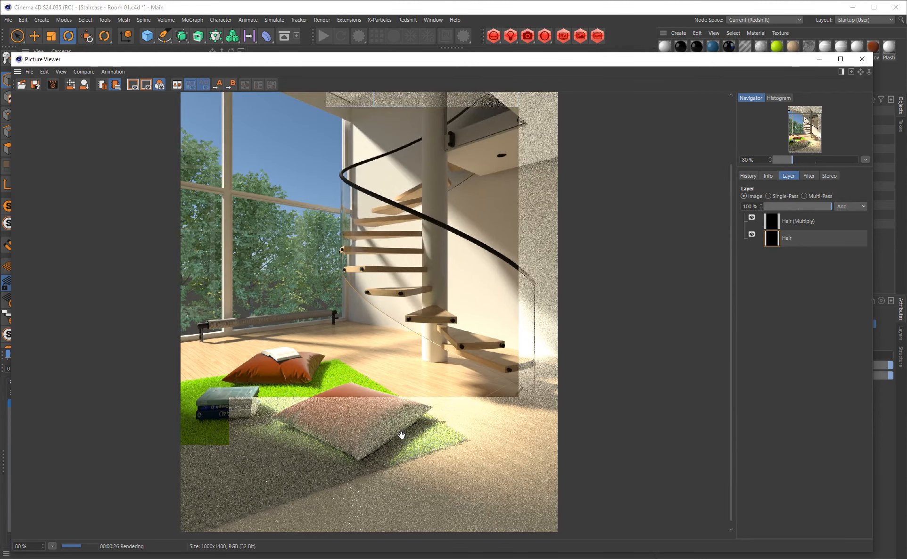
scroll(401, 435, "up", 6)
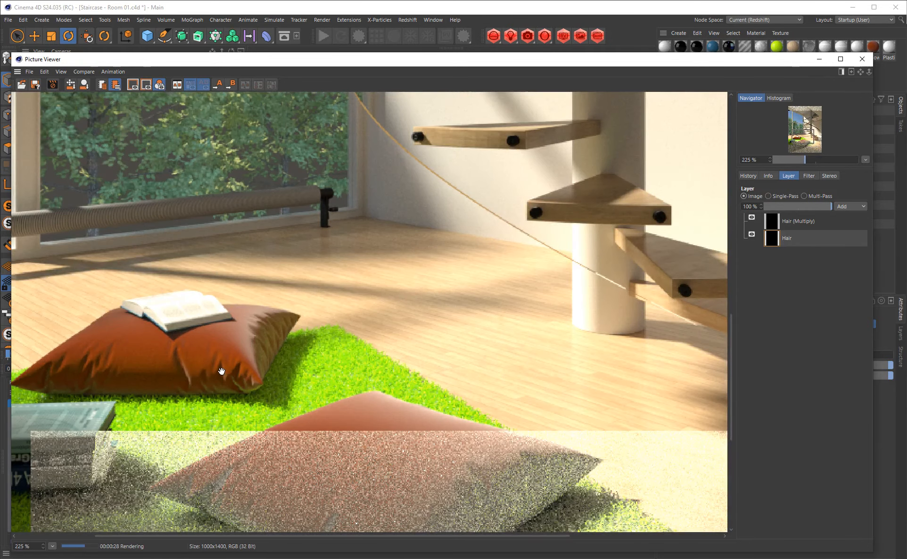
scroll(207, 361, "down", 6)
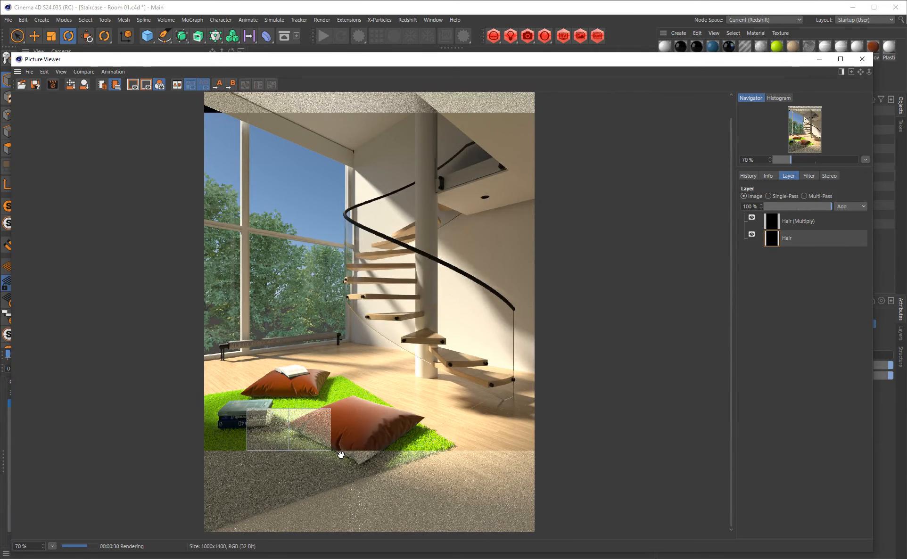
scroll(351, 479, "up", 1)
left_click_drag(350, 474, 351, 462)
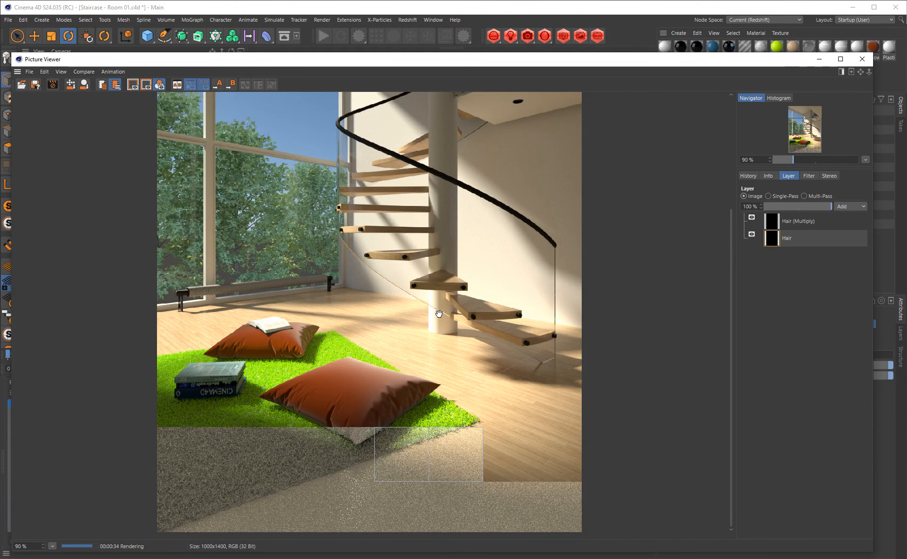
scroll(486, 433, "down", 1)
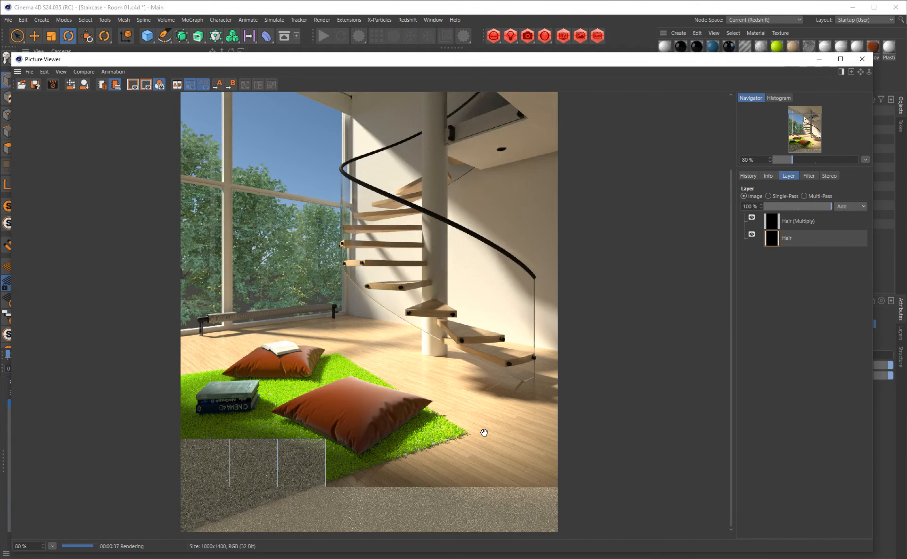
scroll(485, 433, "down", 1)
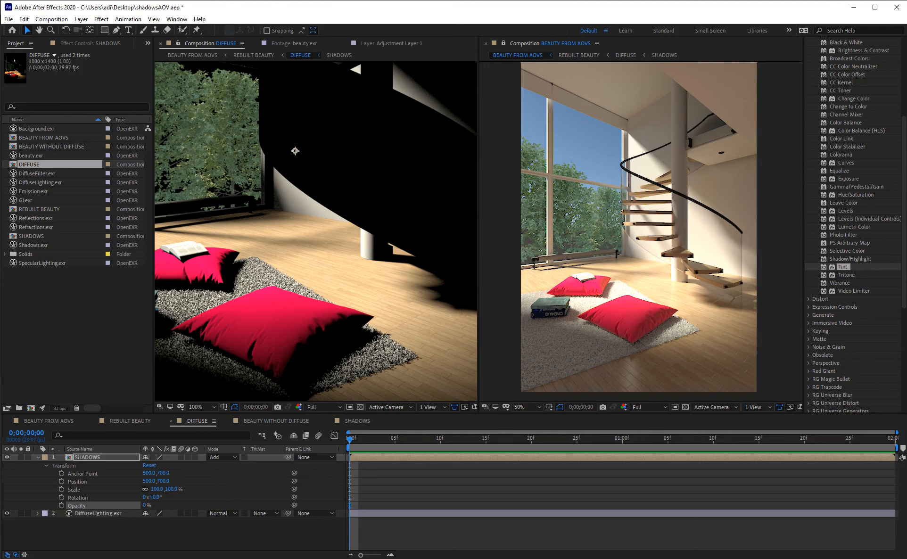
Switch to After Effects, close the current project without saving, and reopen the recent project shadowsAOV.aep
left_click(46, 337)
left_click(9, 19)
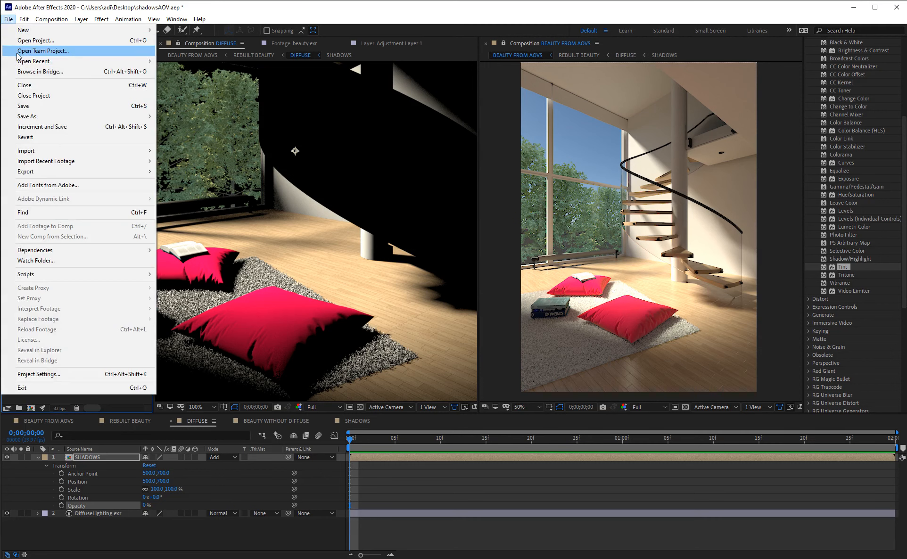
left_click(41, 96)
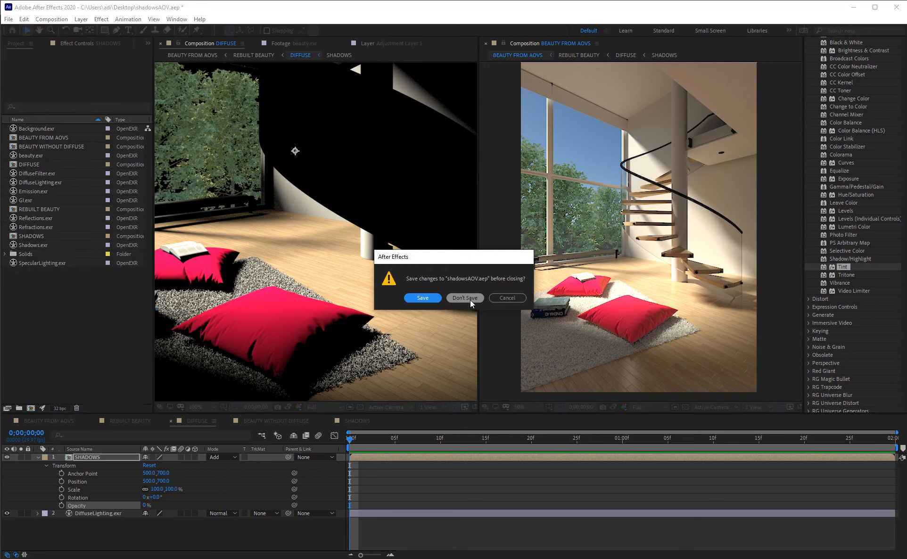
left_click(466, 298)
left_click(8, 18)
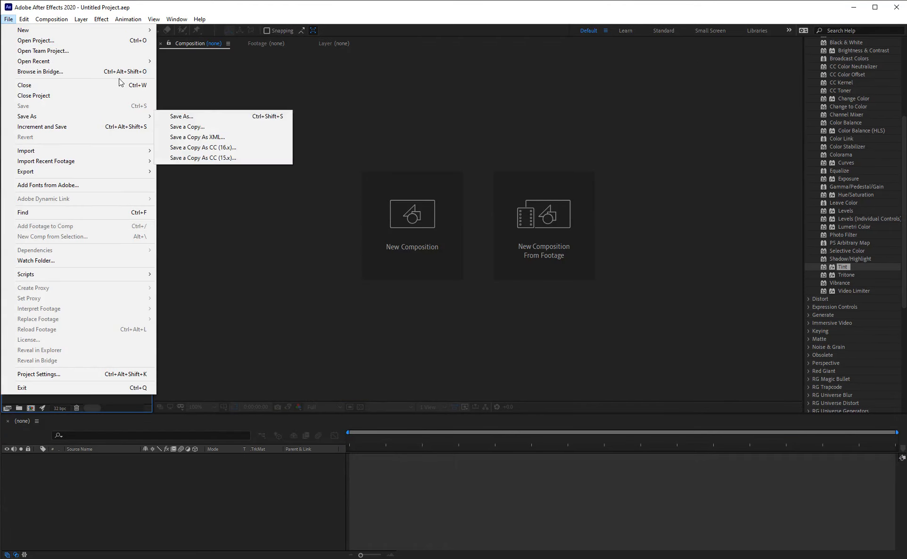
mouse_move(120, 60)
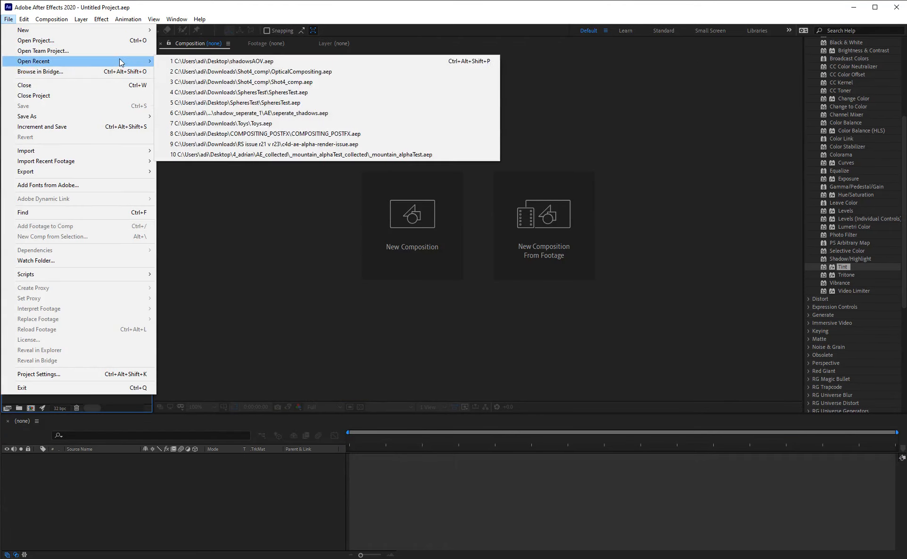
left_click(237, 62)
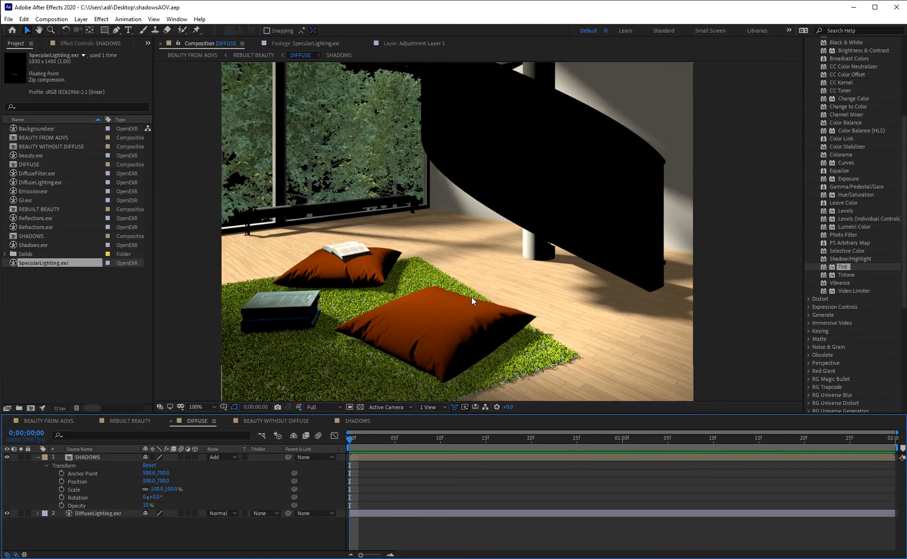
Open a second composition viewer showing BEAUTY FROM AOVS and fit the whole image in it at 50%
left_click(218, 41)
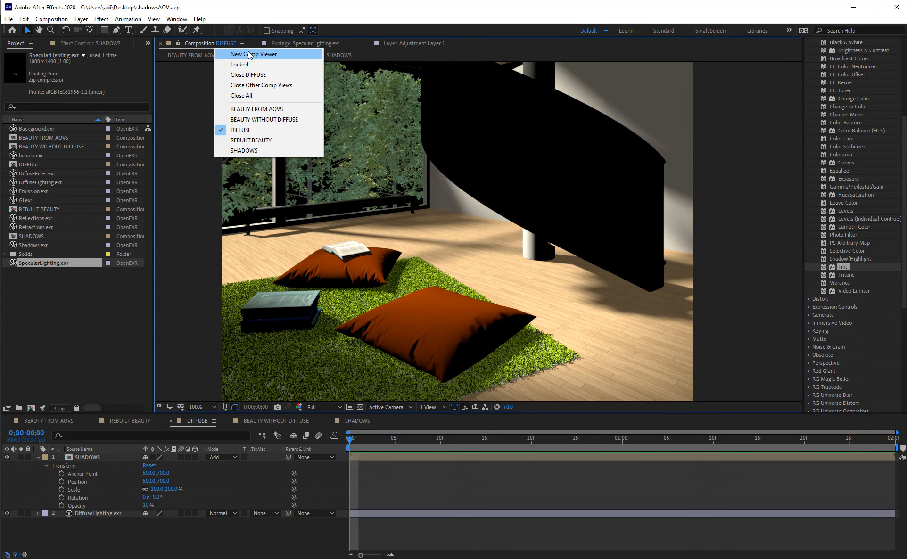
left_click(250, 54)
left_click(549, 44)
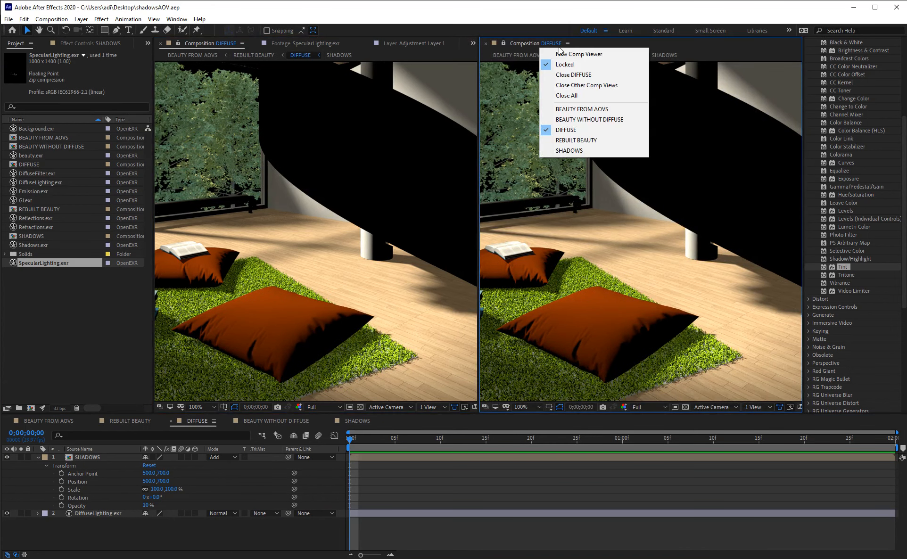
left_click(584, 110)
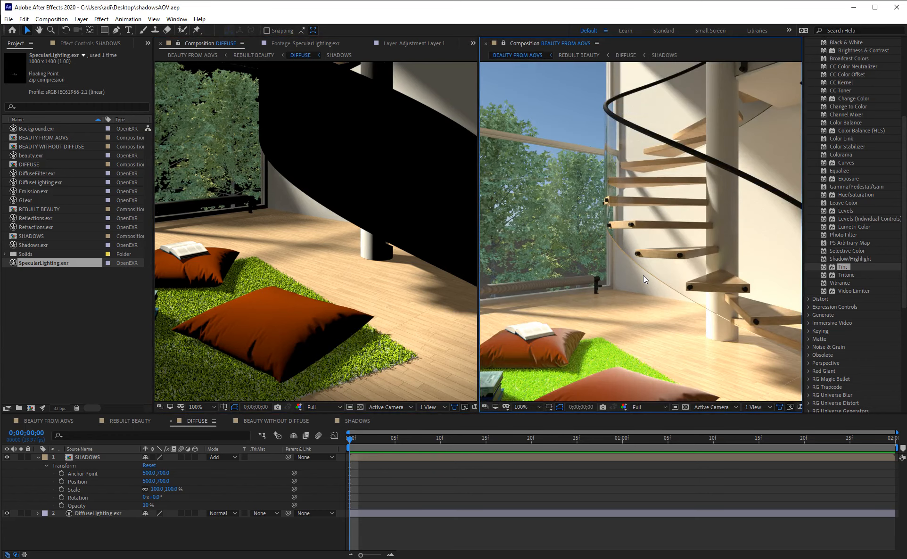
scroll(643, 276, "up", 2)
scroll(631, 293, "down", 2)
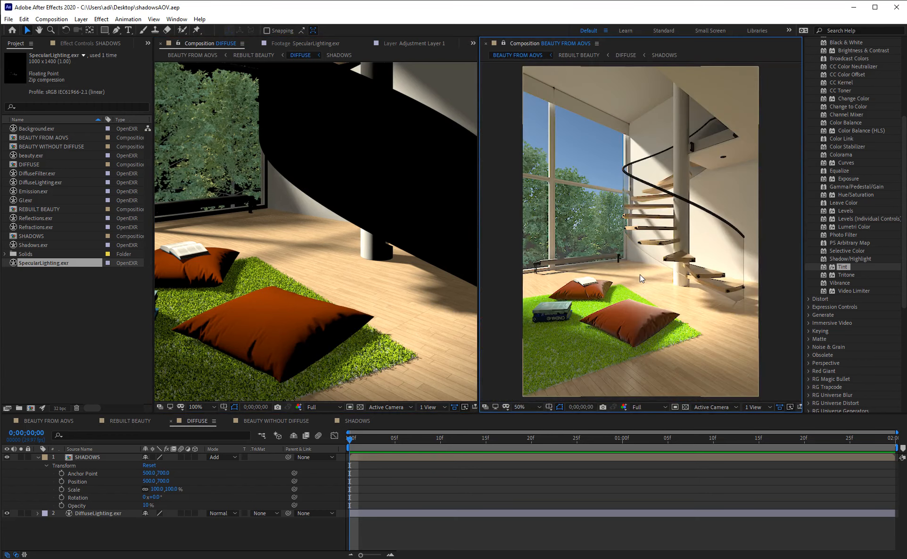
middle_click_drag(640, 275, 665, 257)
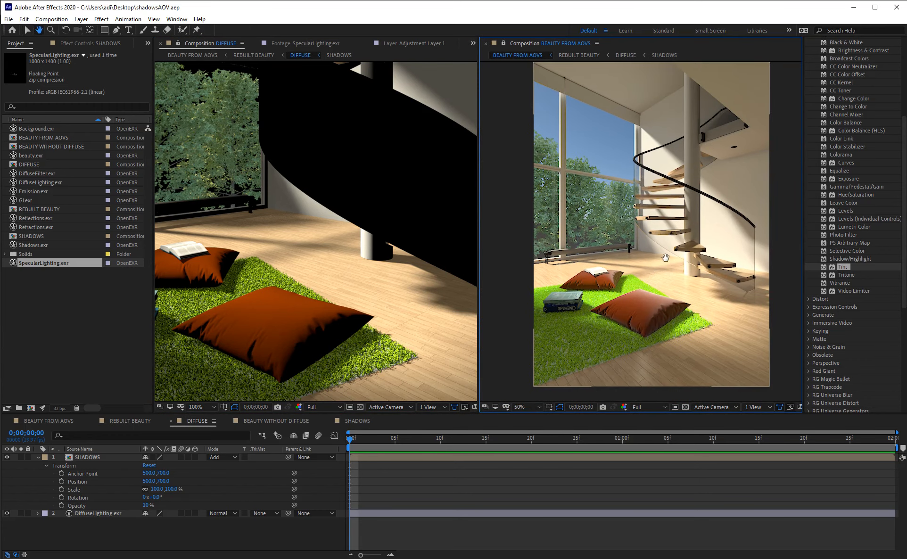
Collapse the SHADOWS layer's properties, open the BEAUTY FROM AOVS composition, and enlarge the timeline area
left_click(39, 460)
left_click(77, 309)
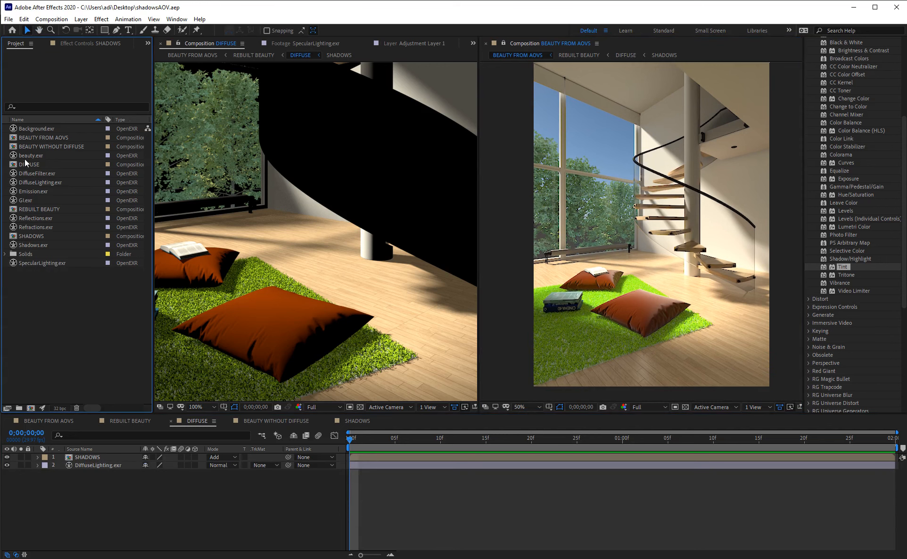
double_click(49, 138)
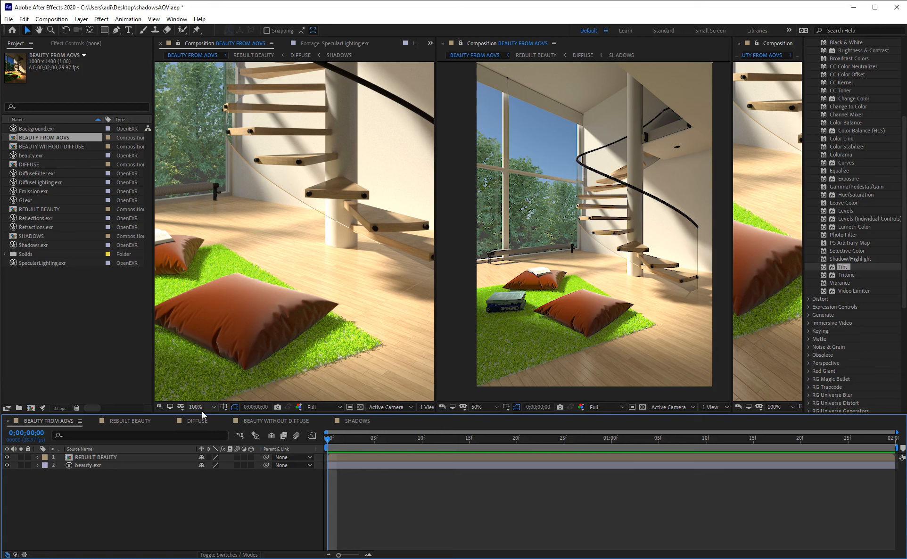
left_click_drag(202, 414, 180, 362)
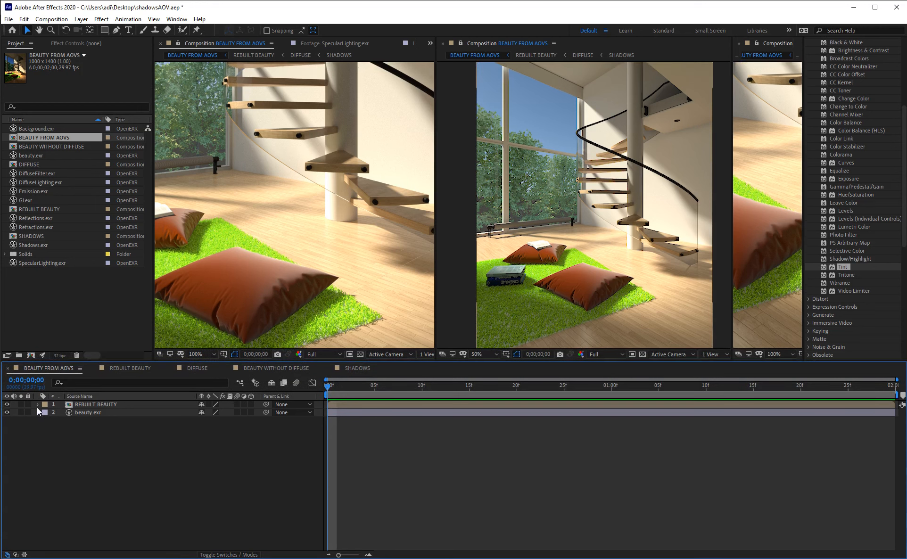
Open the nested REBUILT BEAUTY composition and review its GI, SpecularLighting and Background layers
left_click(36, 404)
left_click(37, 405)
double_click(99, 404)
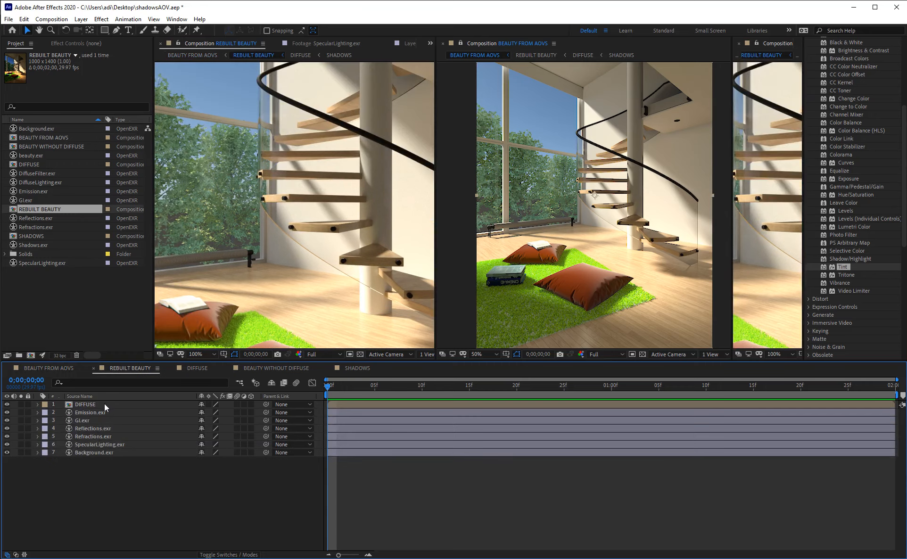
left_click(102, 421)
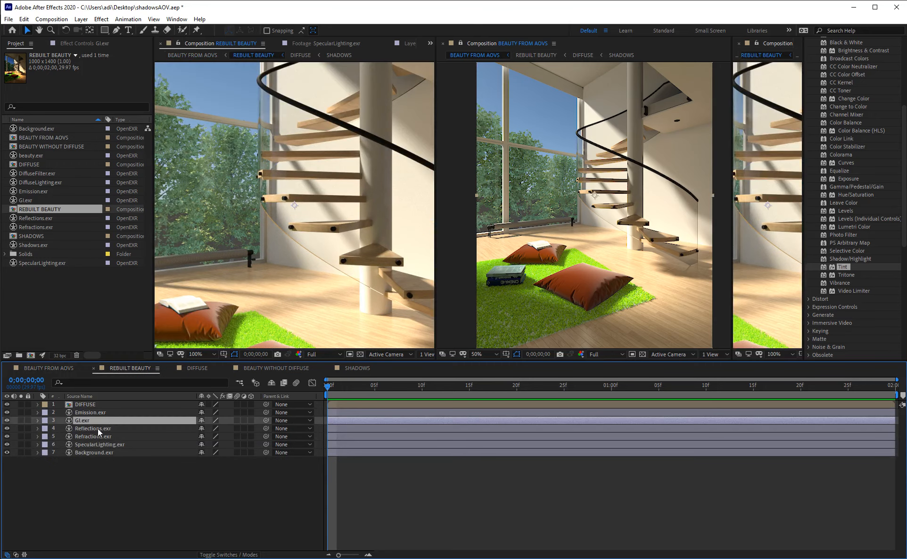
left_click(101, 445)
left_click(102, 453)
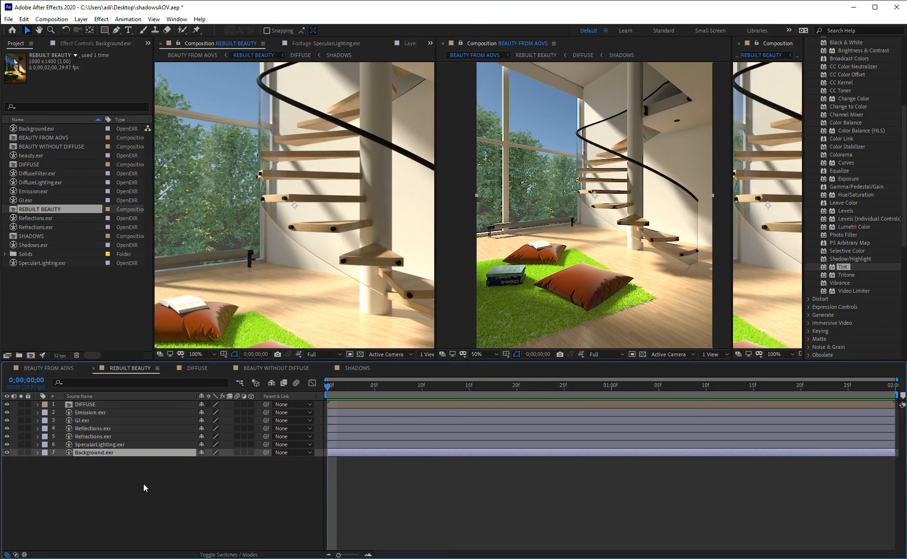
Display the Modes column in the REBUILT BEAUTY timeline and deselect all layers
left_click_drag(138, 487, 283, 415)
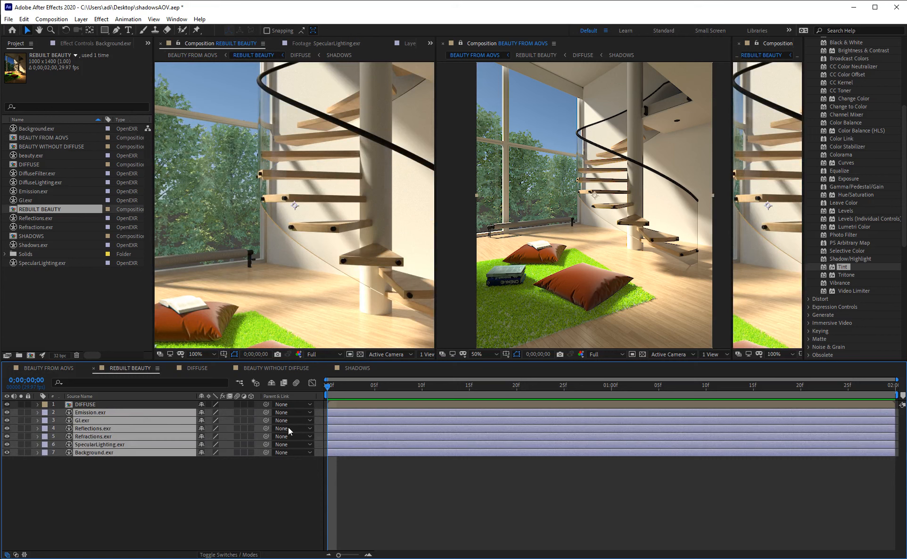
right_click(286, 396)
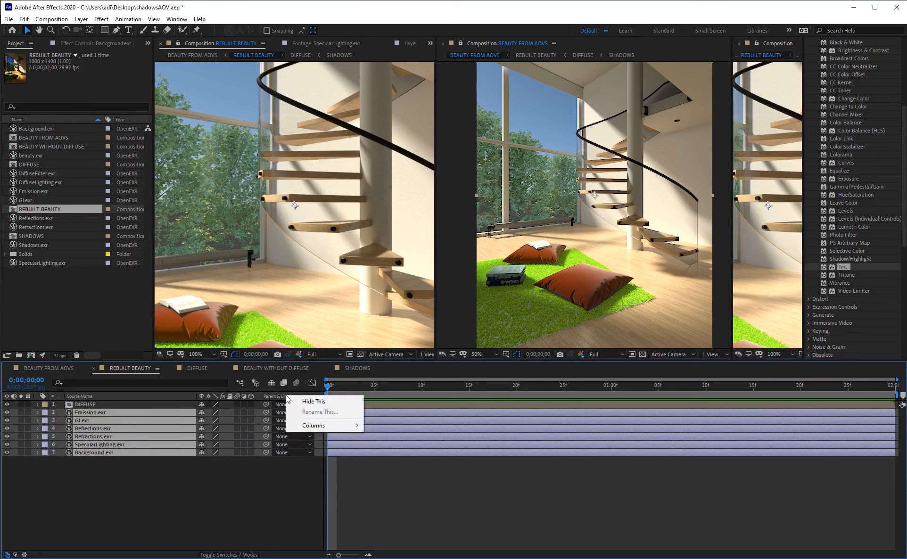
mouse_move(334, 429)
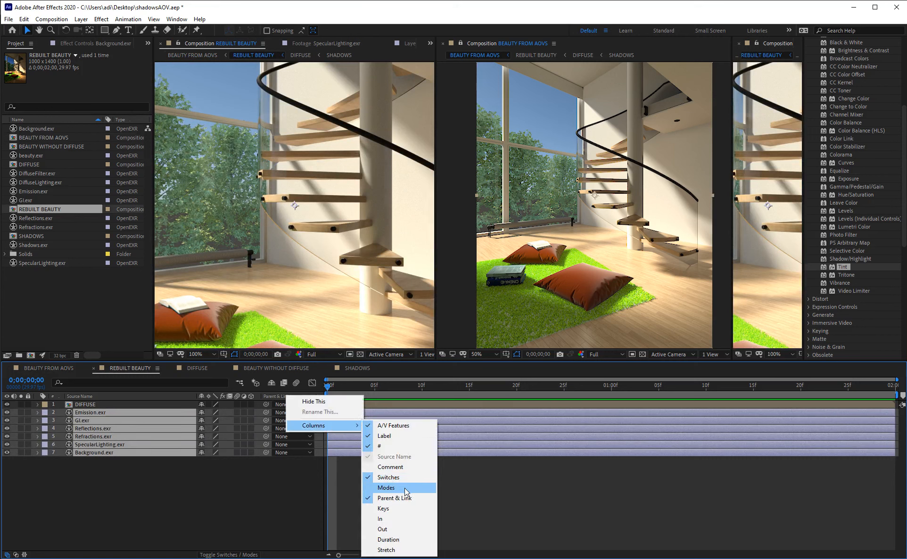
left_click(402, 489)
key("F2")
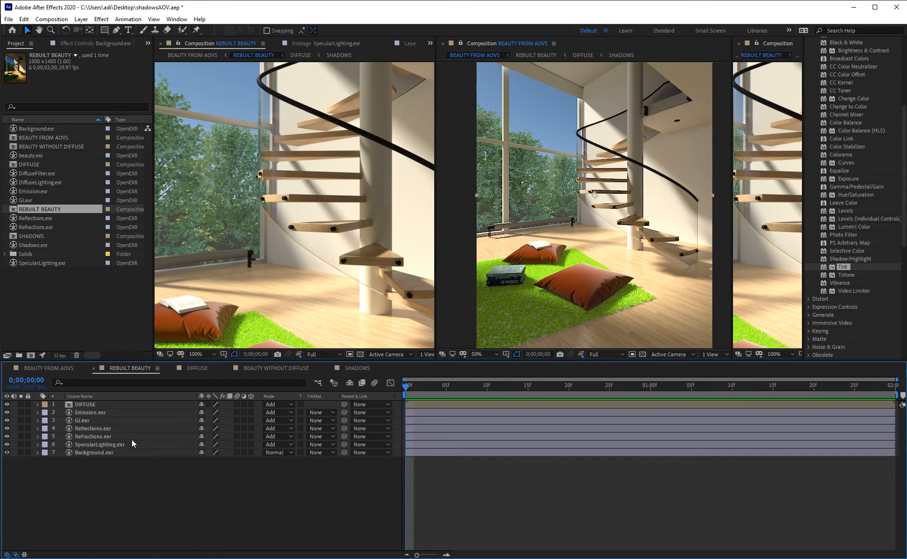
Open the nested DIFFUSE composition and expand the SHADOWS layer's transform properties
left_click(95, 404)
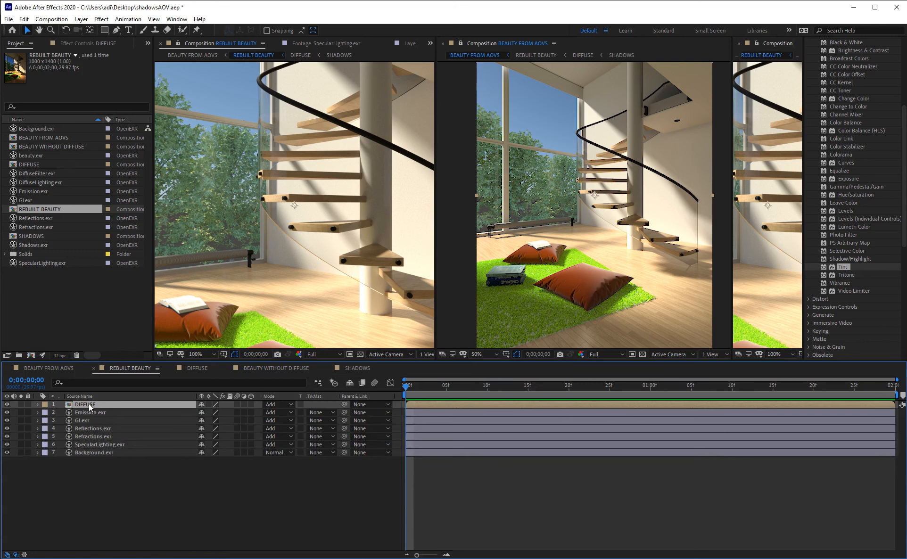
double_click(90, 405)
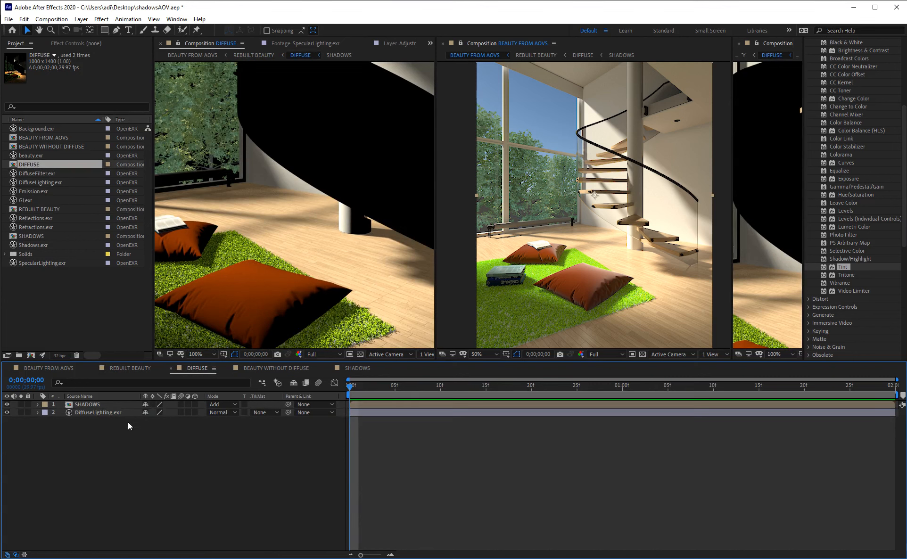
left_click(99, 414)
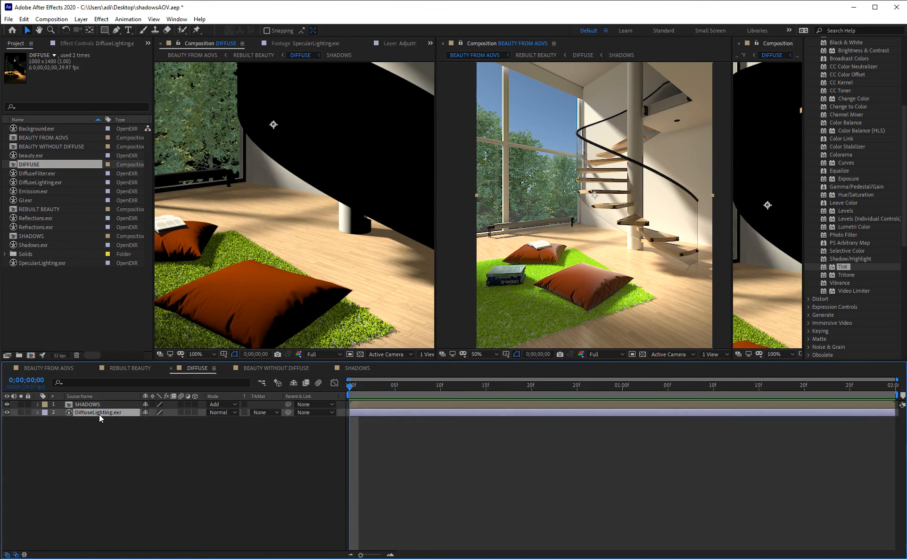
left_click(37, 405)
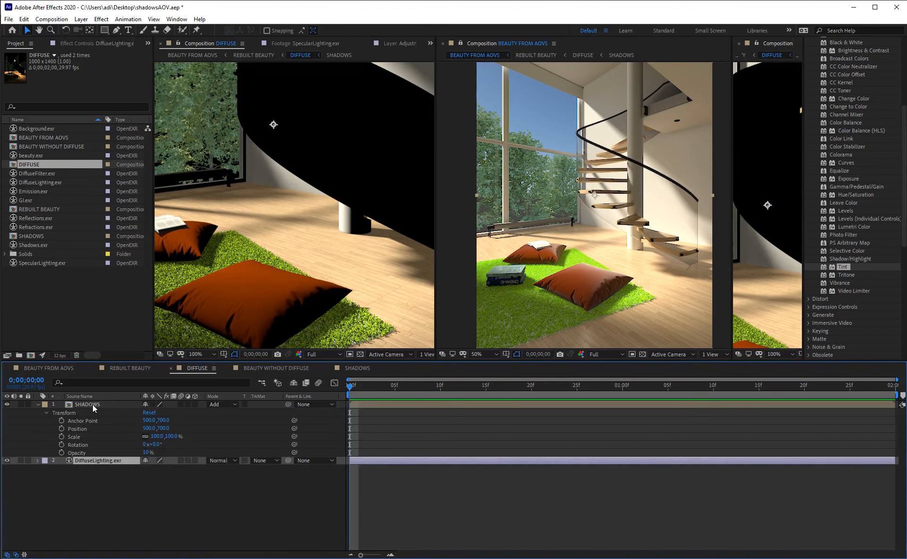
Review the DiffuseFilter and Shadows layers in the SHADOWS composition, and view the BEAUTY WITHOUT DIFFUSE composition
double_click(92, 404)
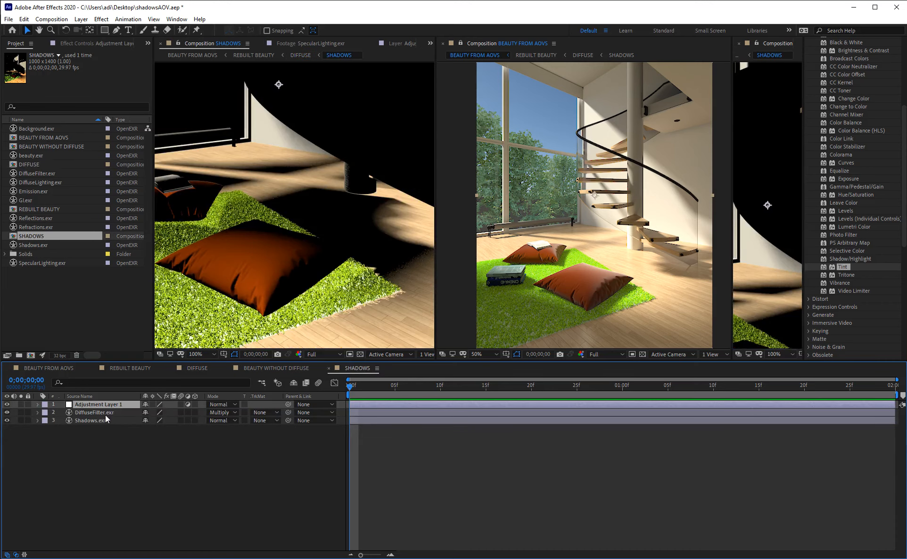
left_click(105, 414)
left_click(97, 420)
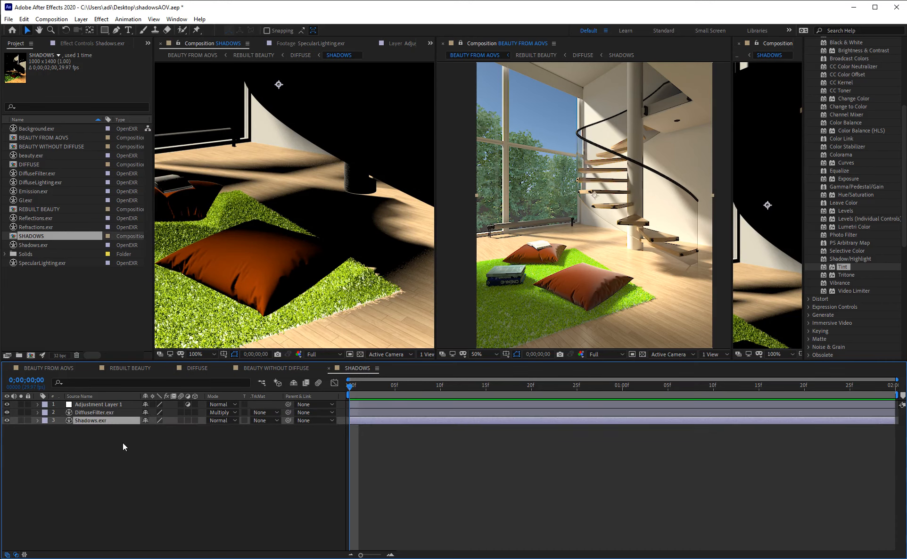
left_click(123, 442)
left_click(274, 367)
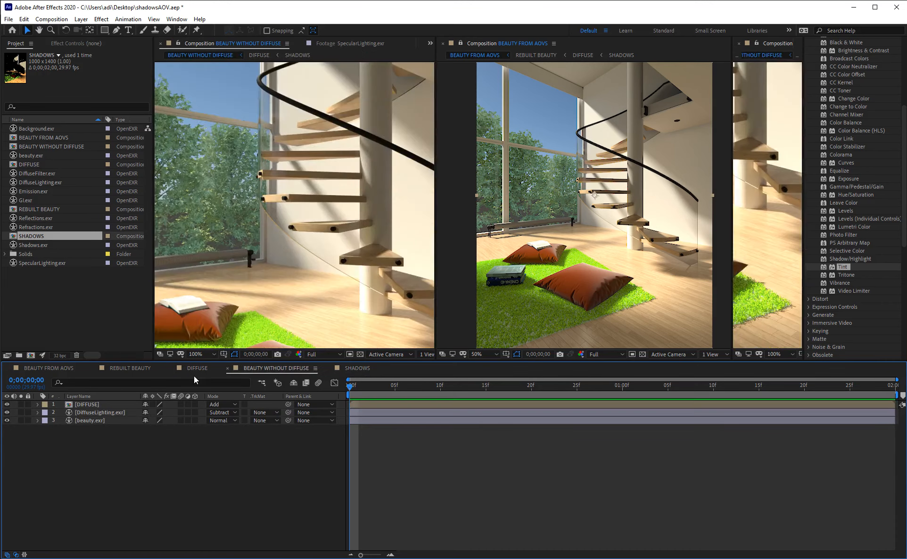
Lower the SHADOWS layer's opacity to 0% in the DIFFUSE composition
left_click(194, 369)
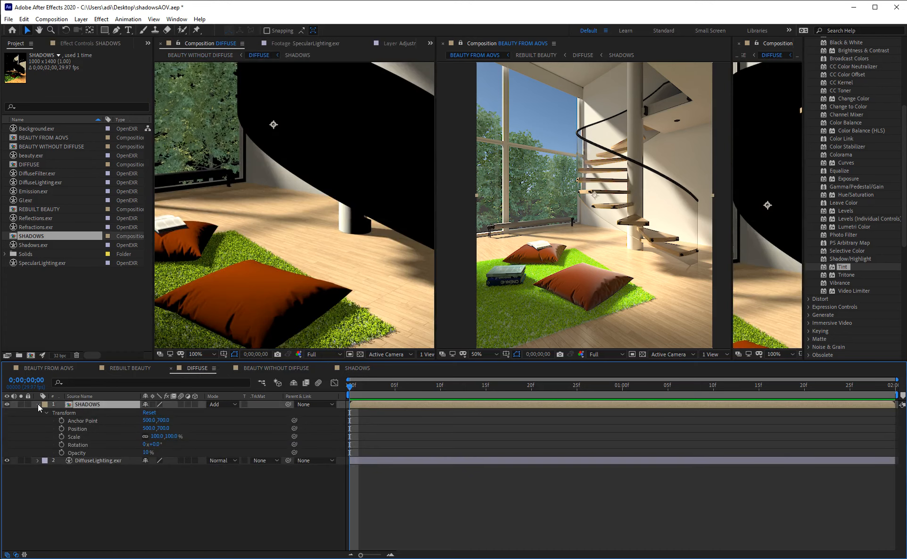
left_click_drag(146, 454, 62, 444)
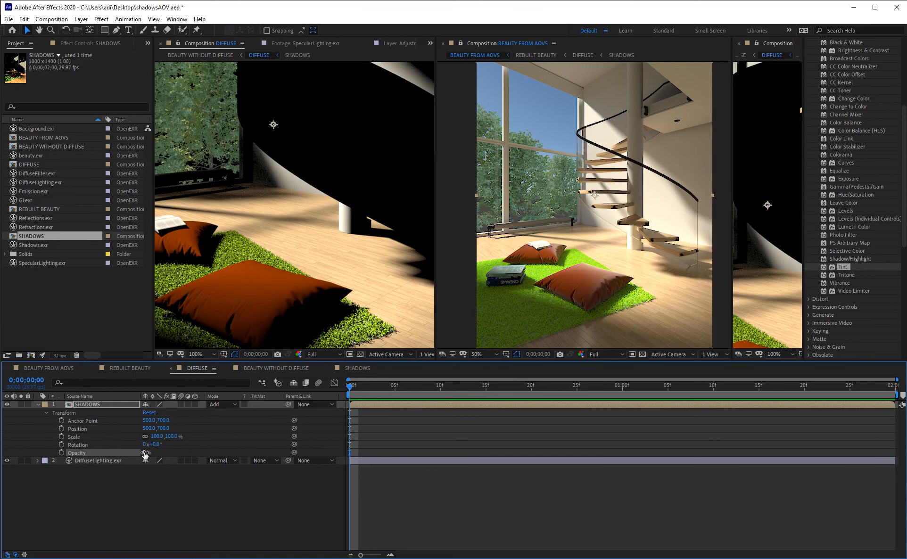
Try the SHADOWS layer at 100% opacity, return it to 0%, and collapse its properties
left_click_drag(145, 453, 195, 453)
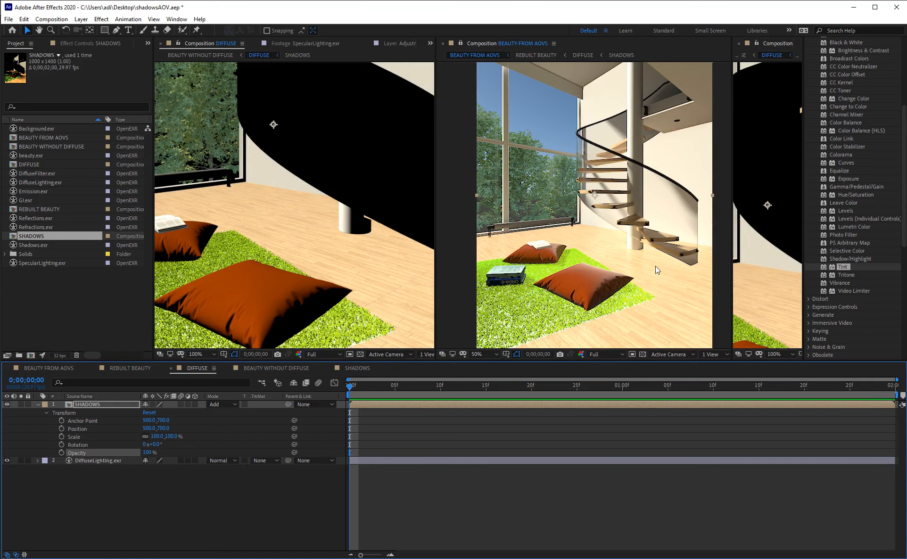
left_click_drag(147, 453, 66, 455)
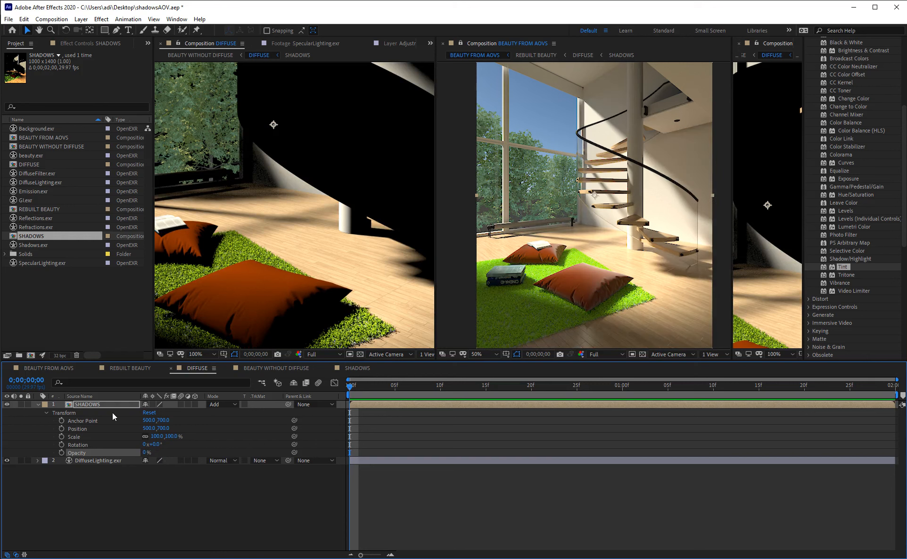
left_click(39, 405)
left_click(134, 458)
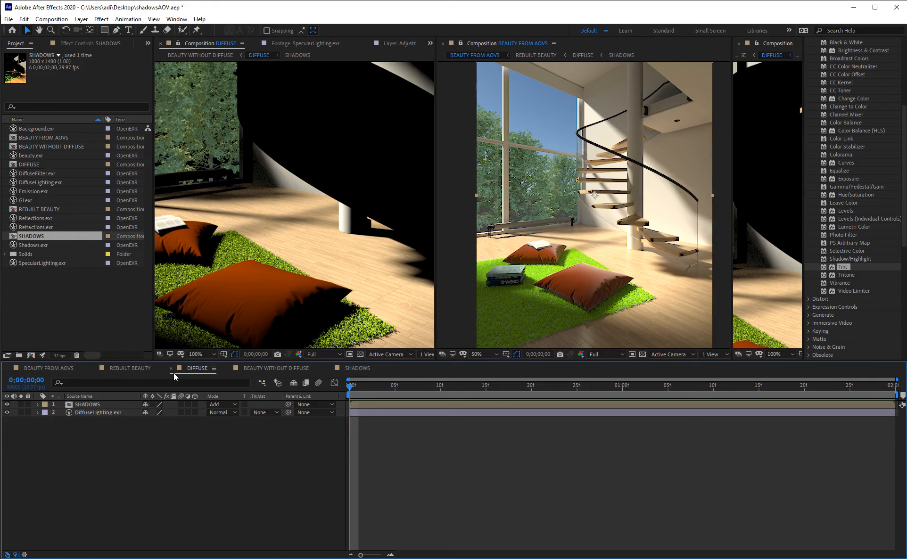
Open the SHADOWS composition and apply the Tint effect to Adjustment Layer 1
left_click(358, 367)
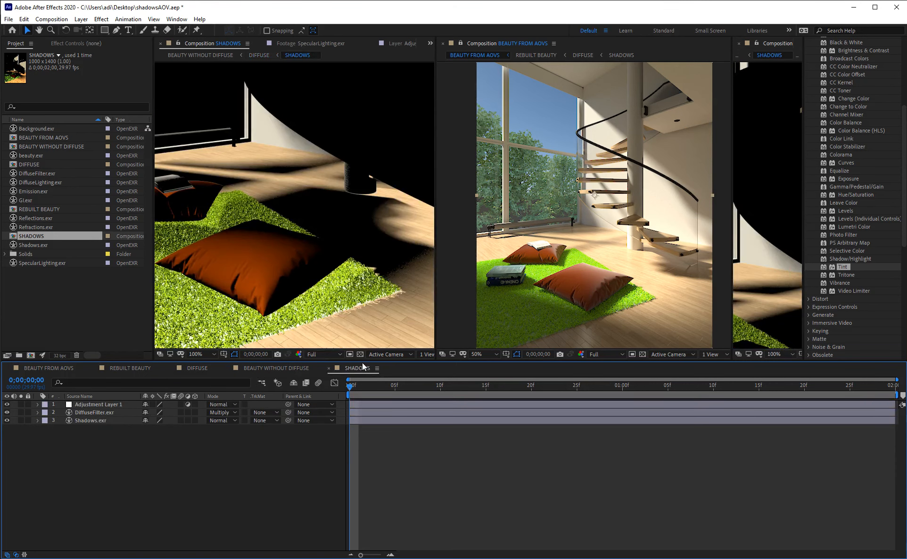
left_click(111, 404)
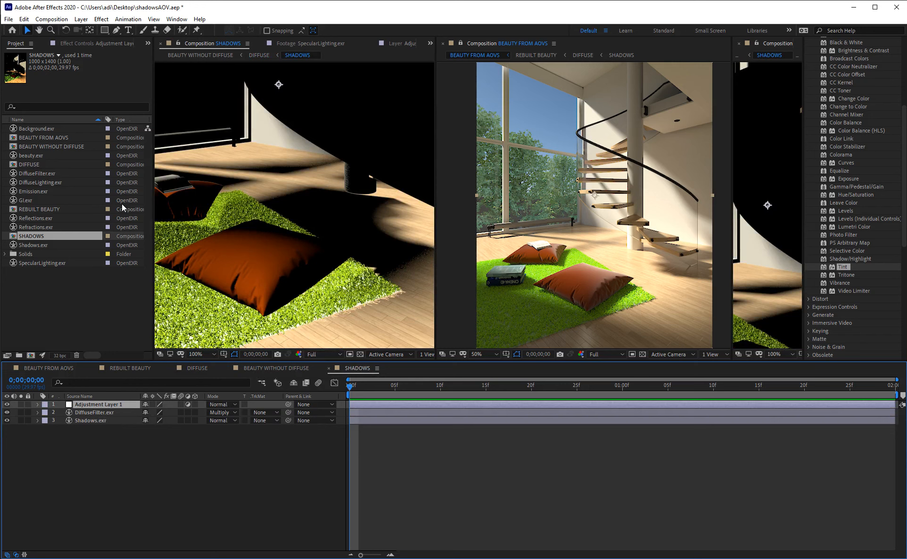
left_click(82, 42)
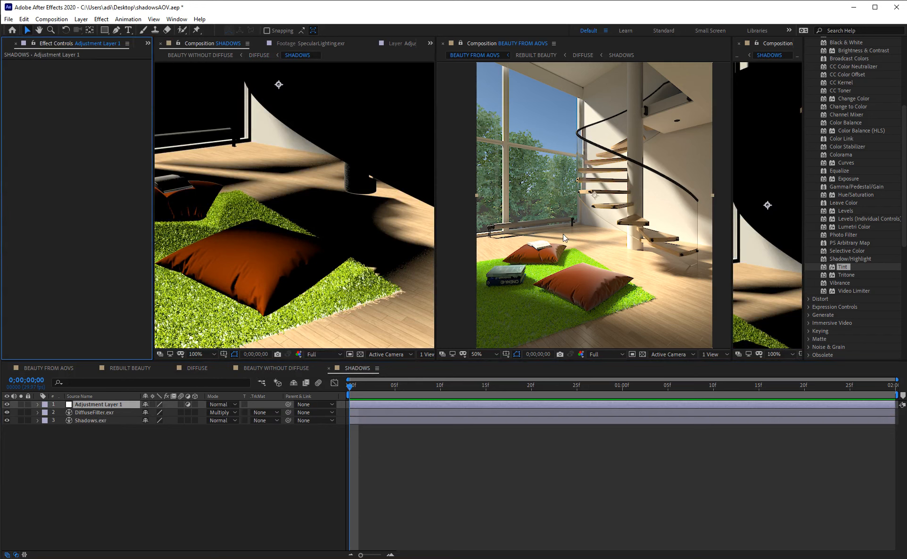
left_click_drag(844, 269, 77, 170)
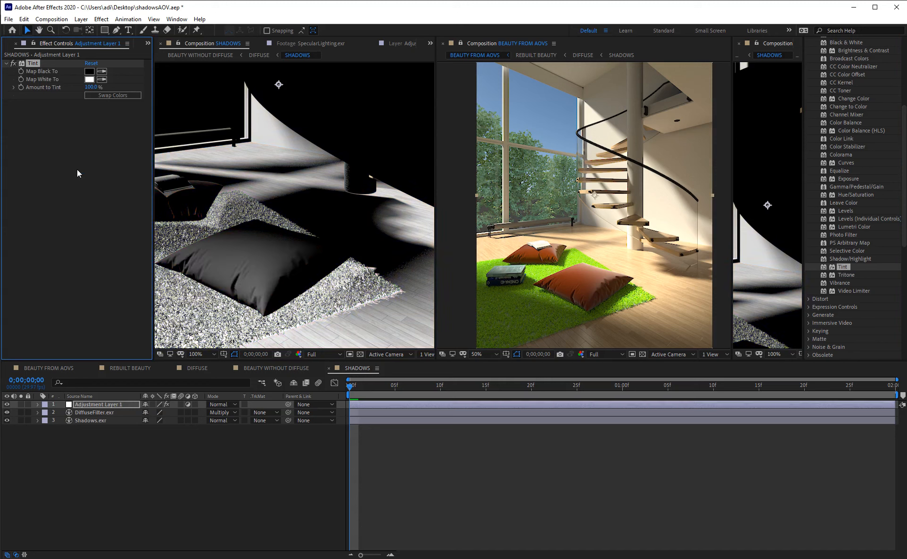
Set the Tint effect's Map White To colour to black (000000)
left_click(89, 80)
left_click_drag(415, 292, 430, 324)
left_click_drag(473, 167, 277, 198)
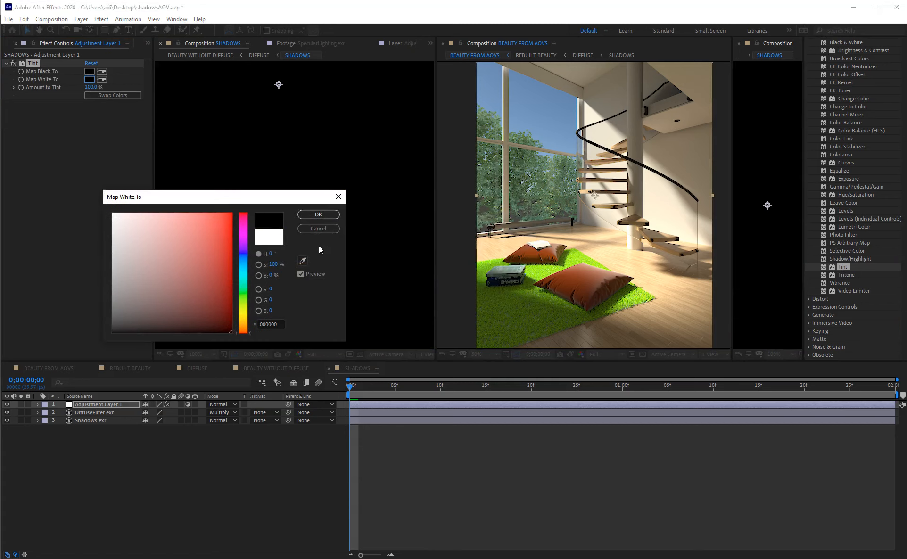
left_click(319, 215)
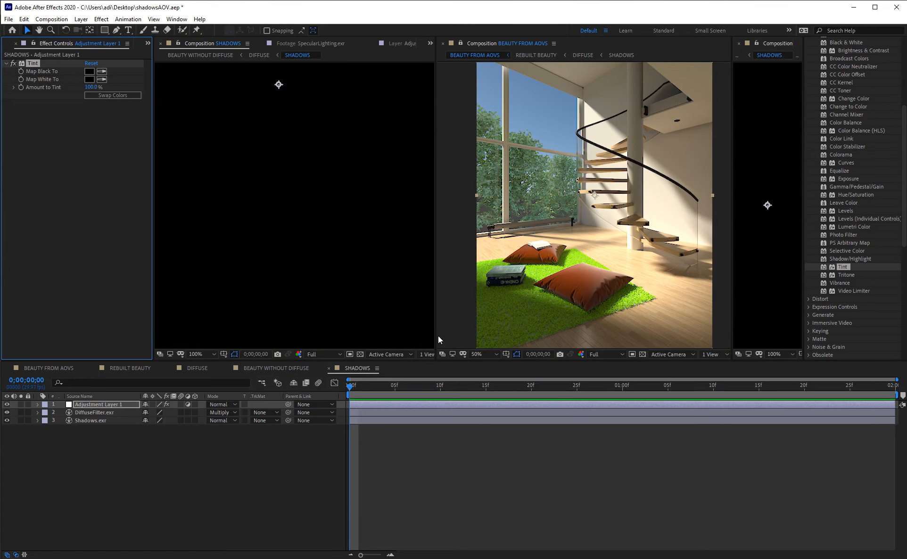
left_click(38, 412)
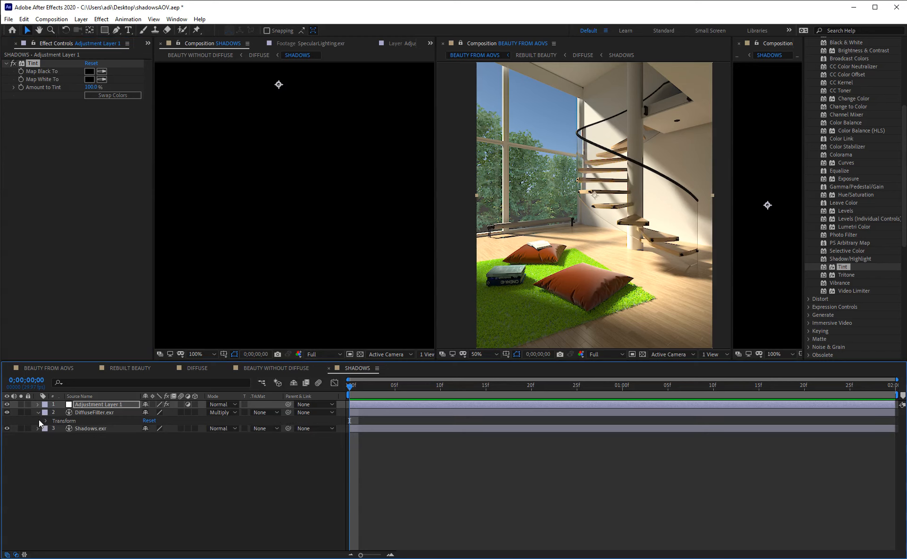
left_click(45, 421)
left_click(45, 421)
left_click(39, 412)
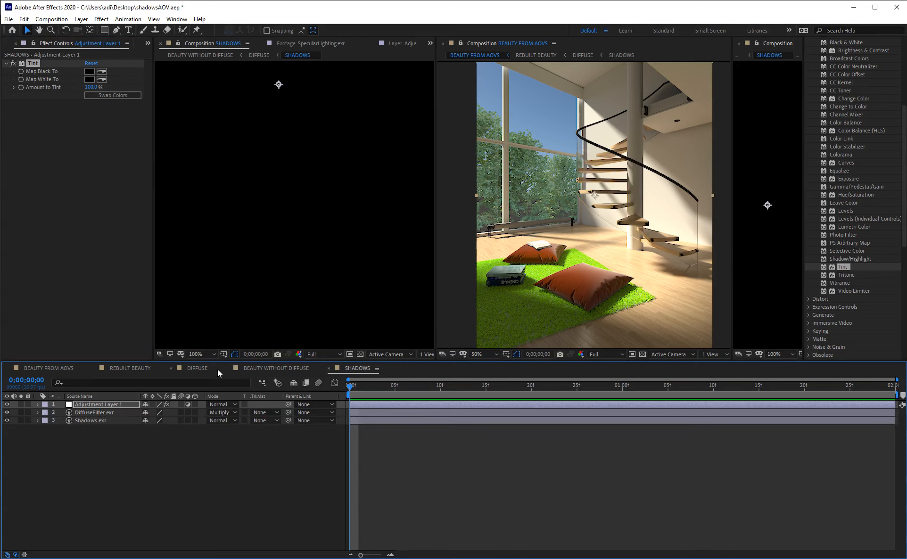
Set the SHADOWS layer's opacity to 100% in the DIFFUSE composition and collapse its properties
left_click(198, 369)
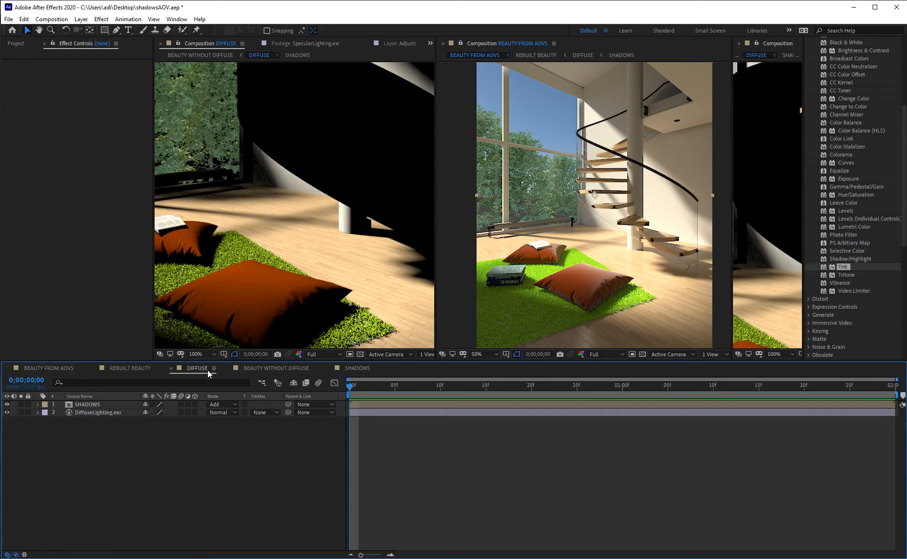
left_click(37, 404)
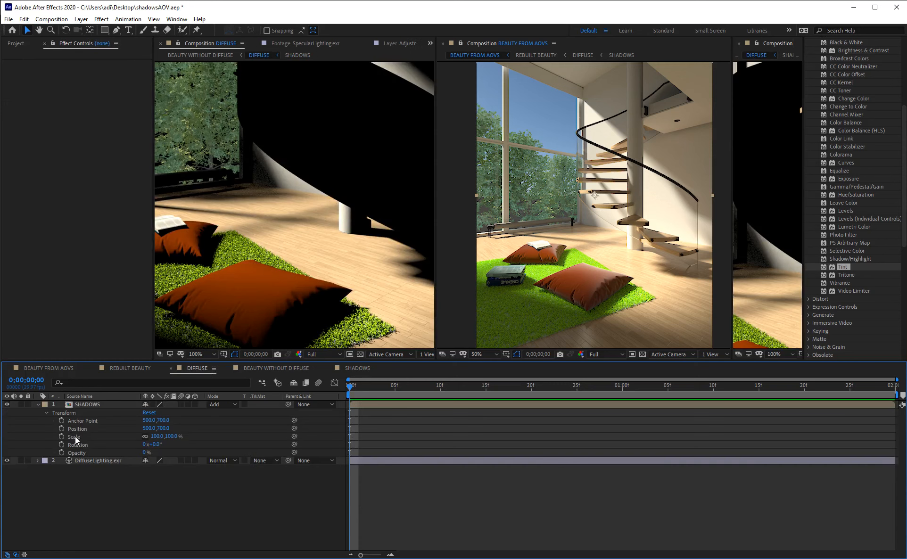
left_click(143, 453)
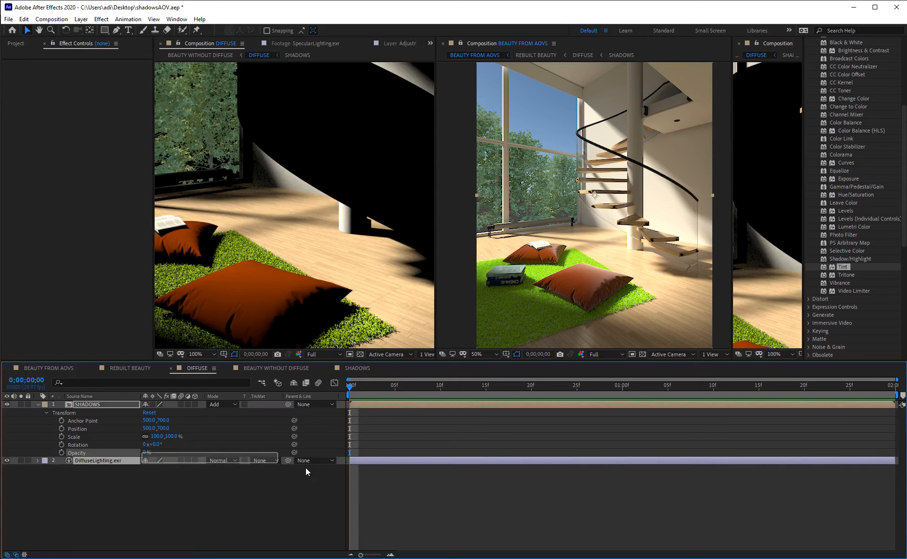
left_click(148, 454)
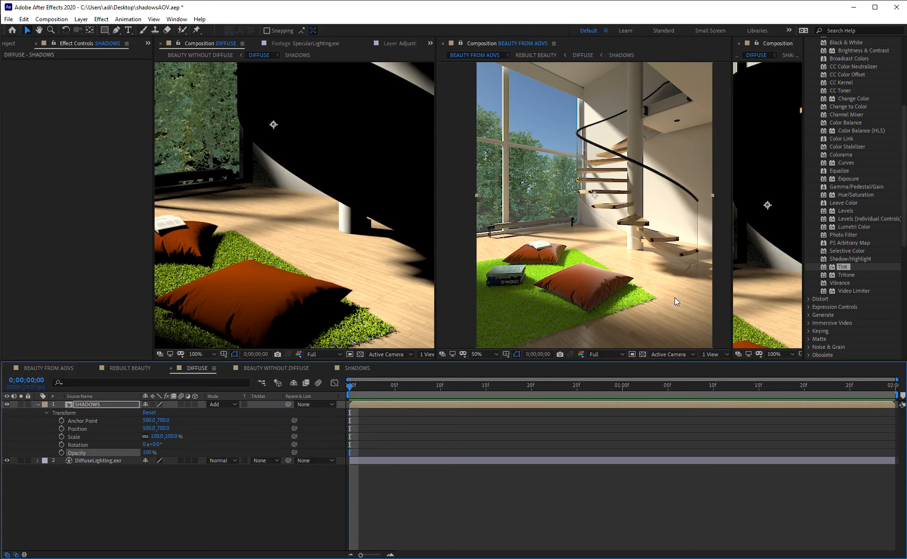
left_click(38, 405)
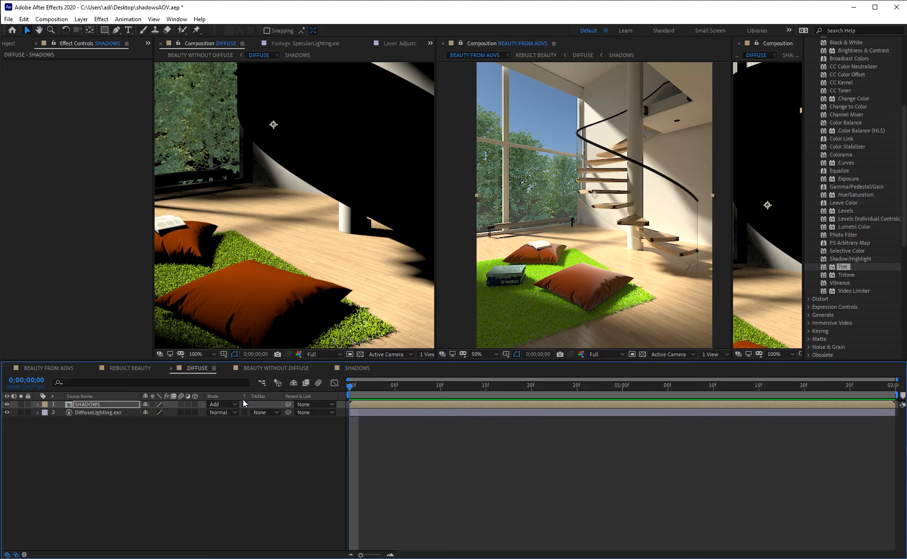
Open the SHADOWS composition and compare the beauty with the Tint effect disabled and re-enabled
double_click(98, 406)
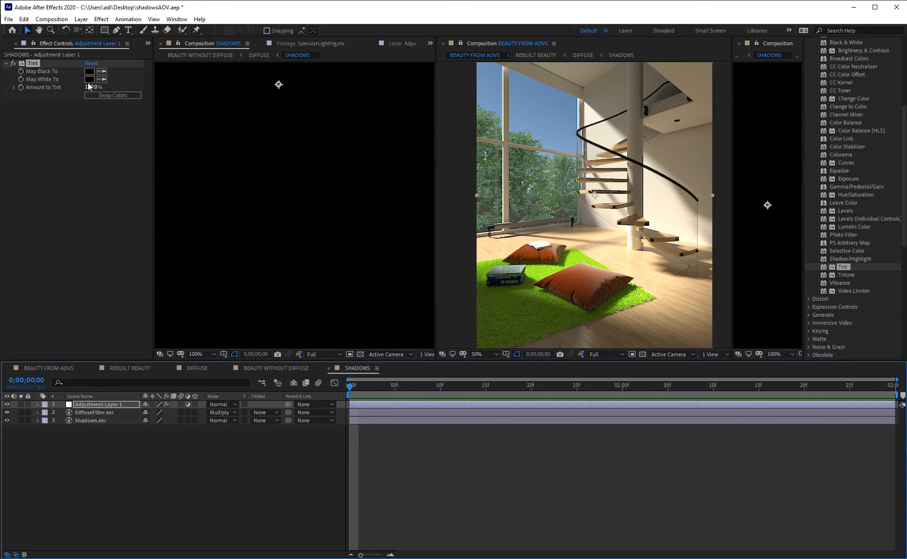
left_click(13, 64)
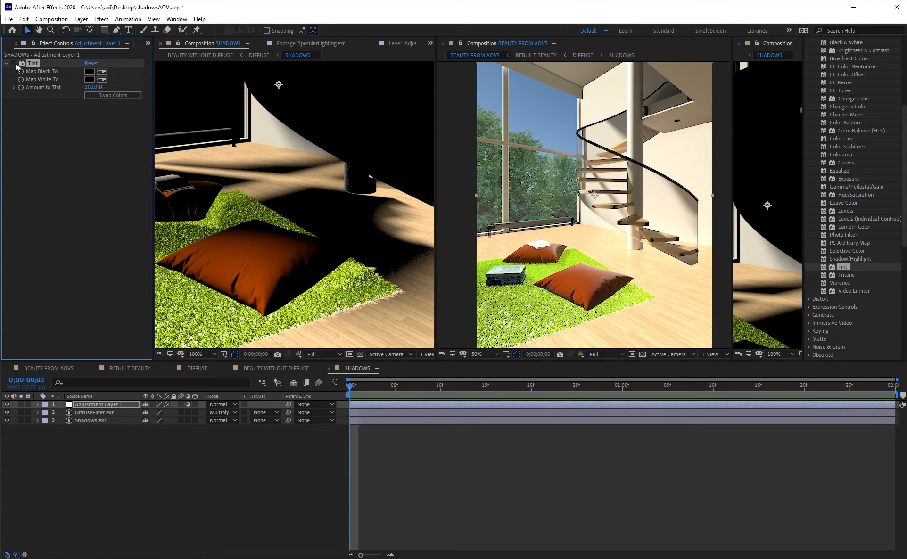
left_click(13, 63)
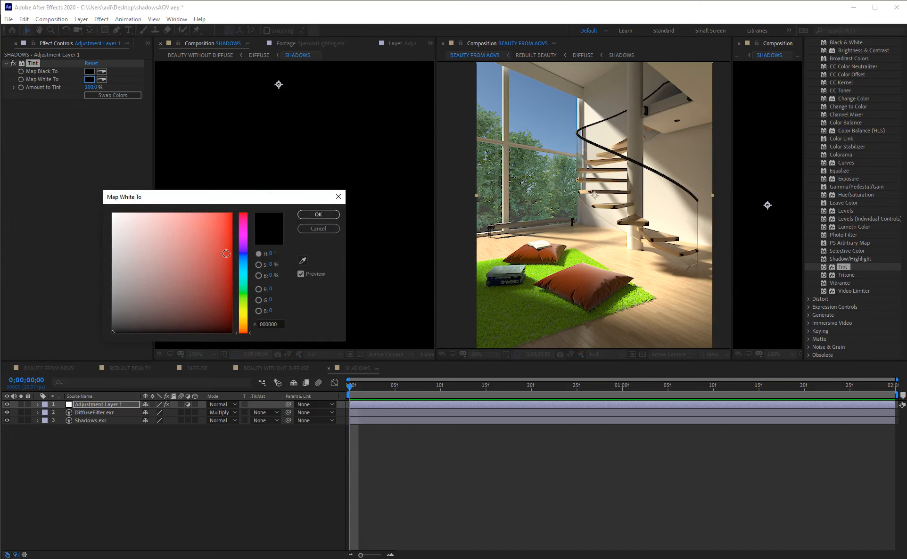
Try bright red (A80808) as the Tint's Map White To colour, and darken it to 1C0202
left_click(227, 255)
left_click(319, 215)
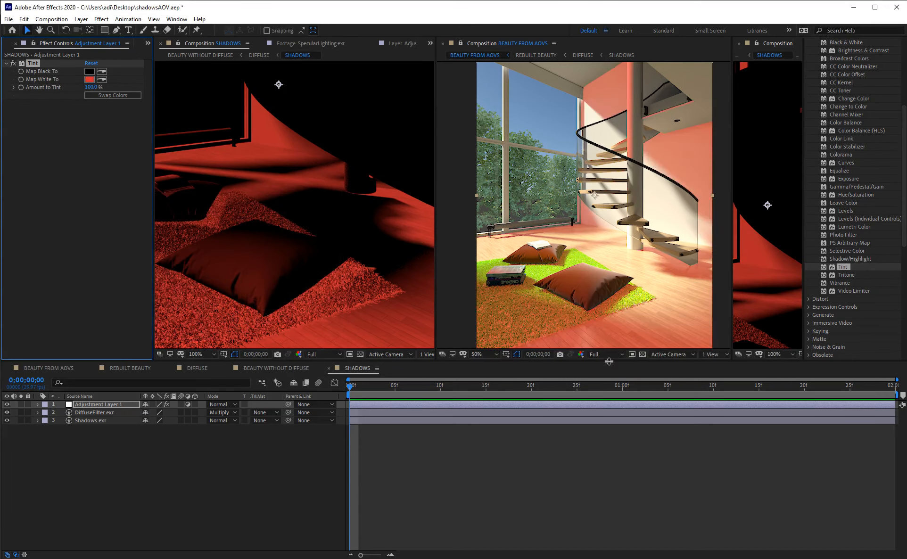
left_click(90, 79)
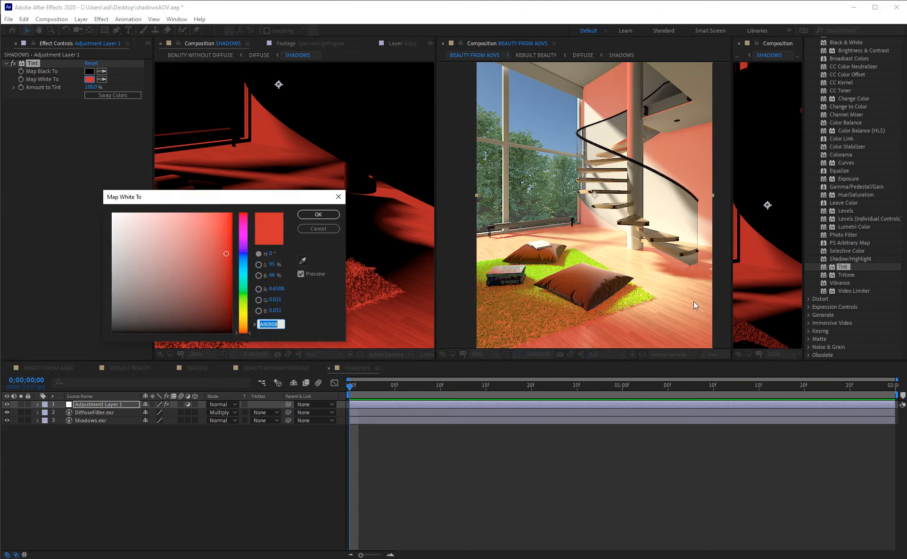
left_click(226, 320)
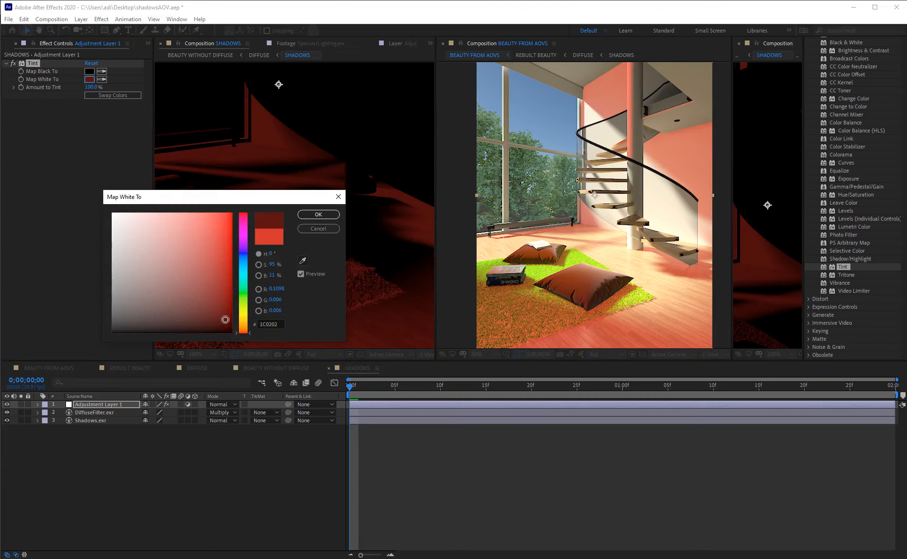
left_click(318, 215)
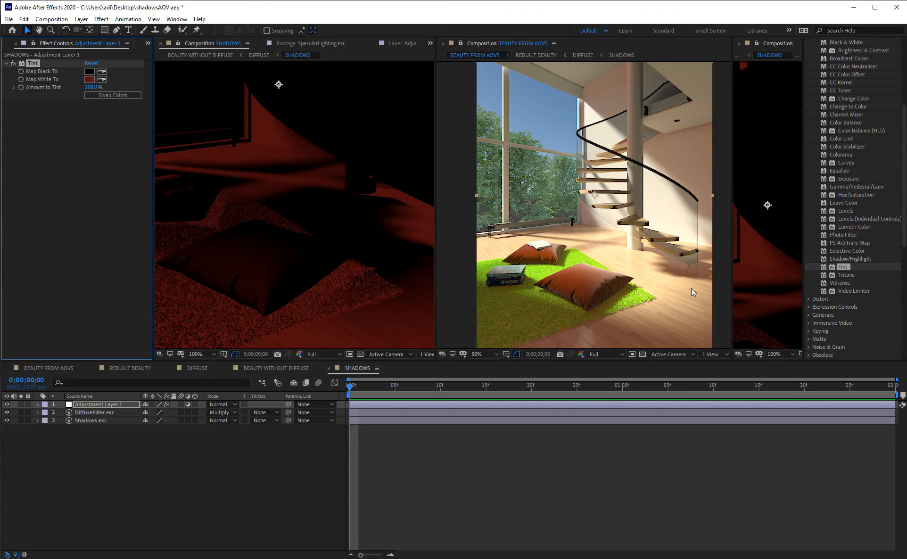
Change the Tint's Map White To colour to a less saturated dark red (250909)
left_click(89, 79)
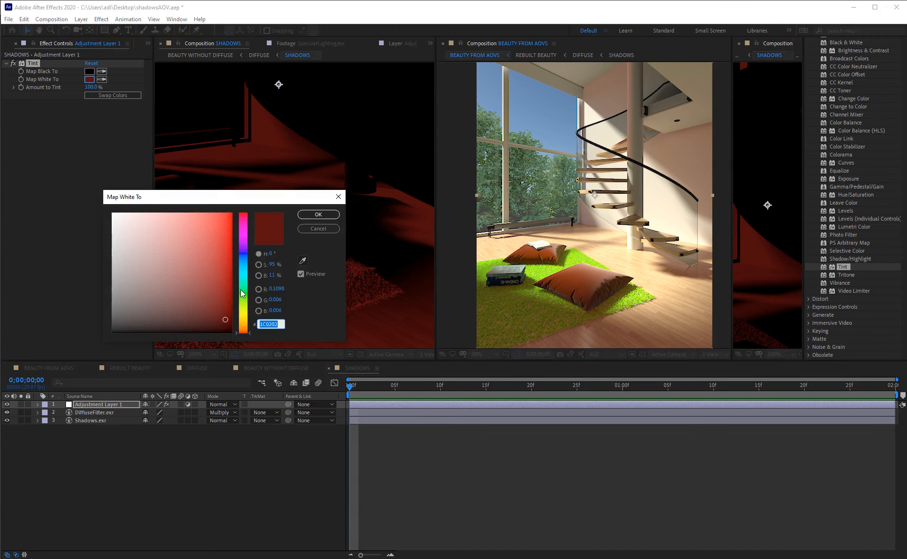
left_click(224, 298)
left_click(319, 214)
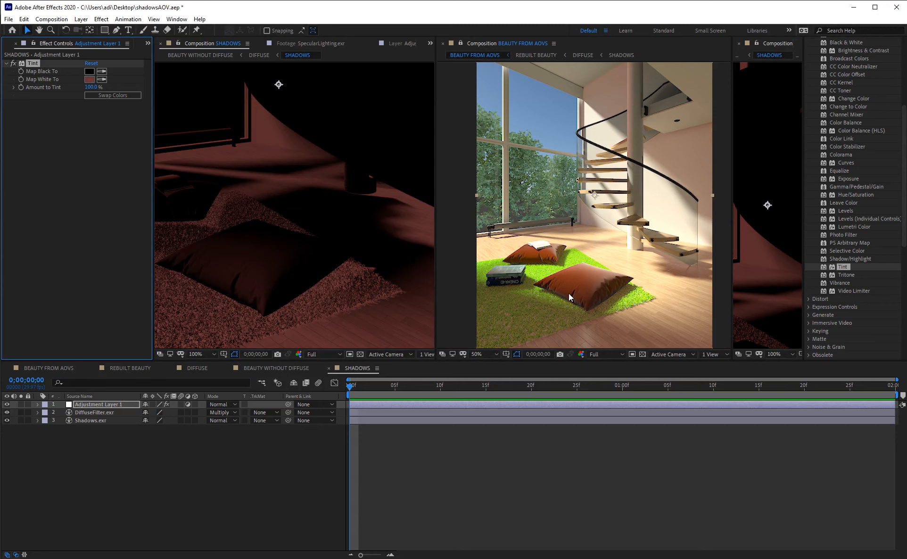
Examine the tinted shadows on the pillows, rug and floor closely in the BEAUTY FROM AOVS viewer
scroll(628, 272, "up", 6)
scroll(628, 272, "down", 8)
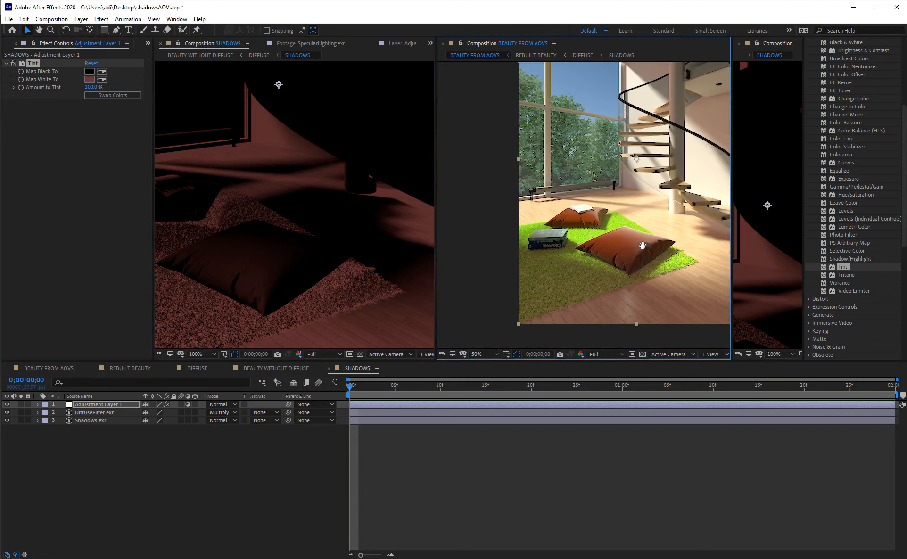
scroll(616, 223, "up", 4)
mouse_move(585, 243)
left_mouse_down()
mouse_move(521, 251)
mouse_move(605, 202)
mouse_move(566, 188)
mouse_move(597, 229)
left_mouse_up()
scroll(597, 229, "up", 2)
left_click_drag(669, 196, 641, 245)
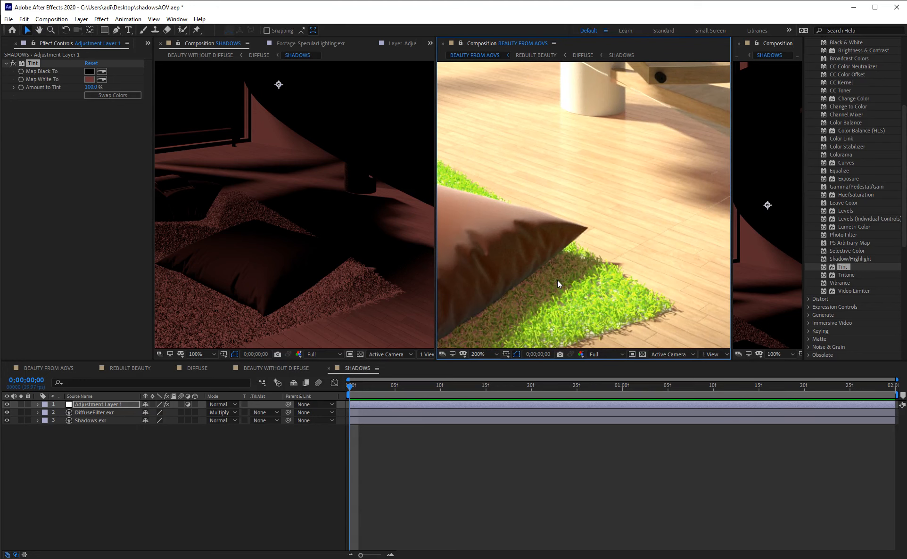
left_click_drag(539, 276, 620, 253)
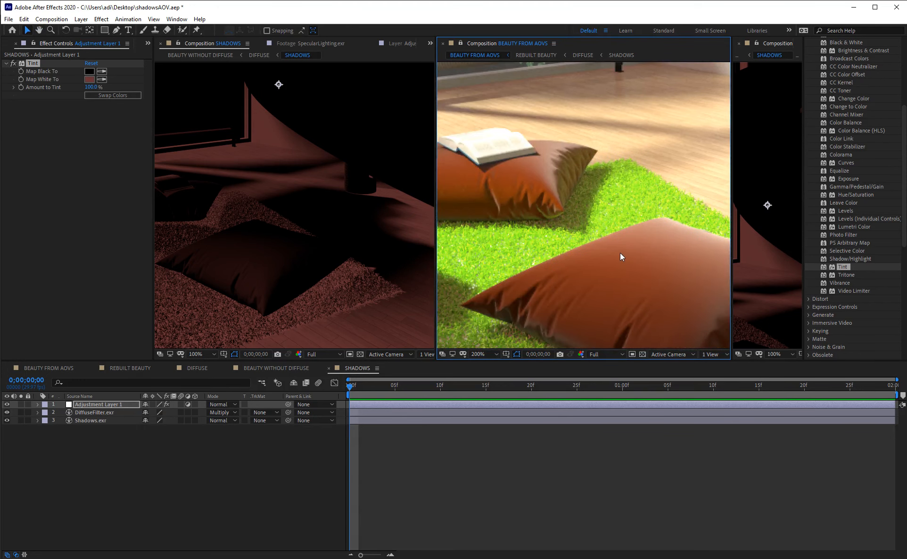
scroll(617, 253, "down", 2)
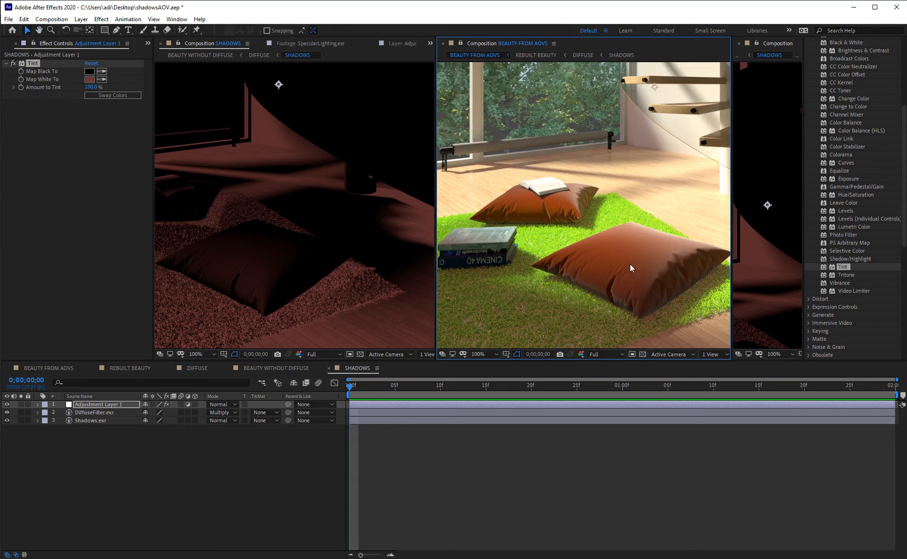
left_click_drag(640, 261, 604, 256)
Change the Tint's Map White To colour to dark blue (081334)
left_click(94, 79)
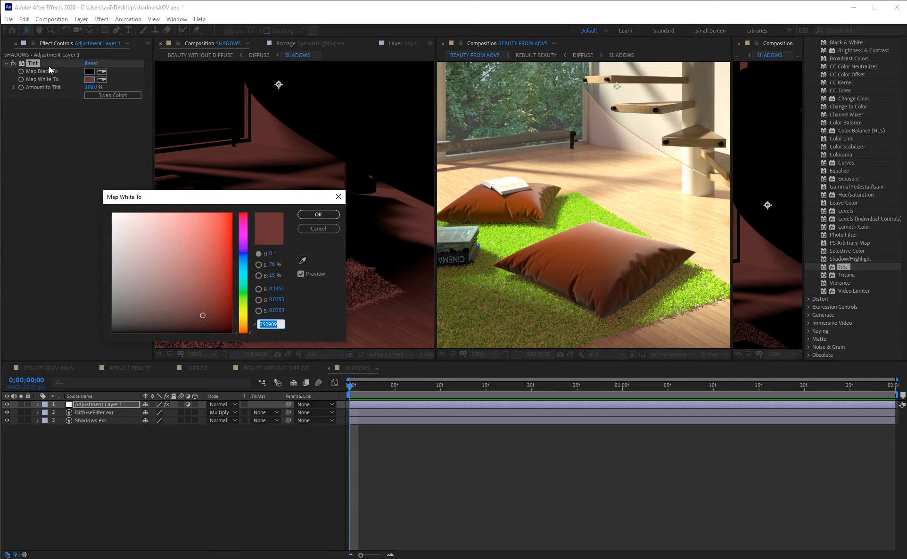
left_click_drag(247, 278, 245, 257)
left_click(214, 308)
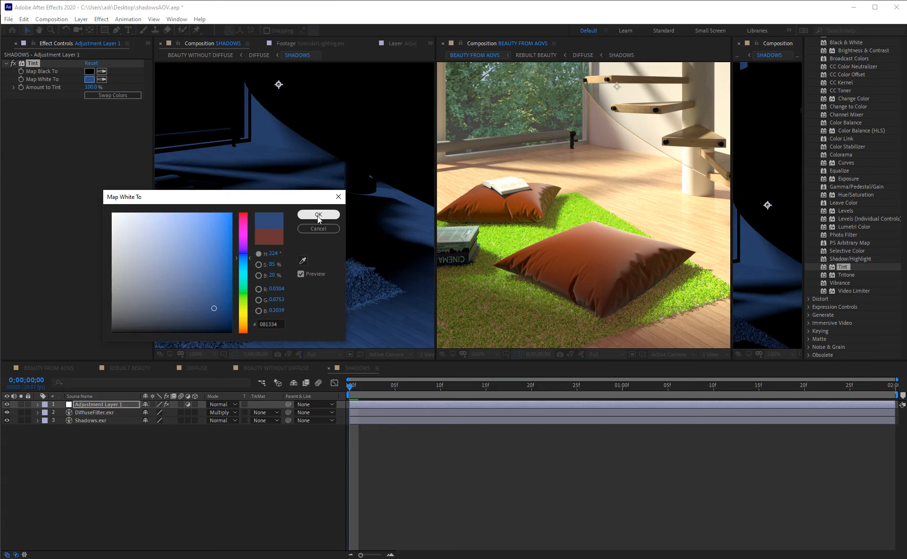
left_click(319, 214)
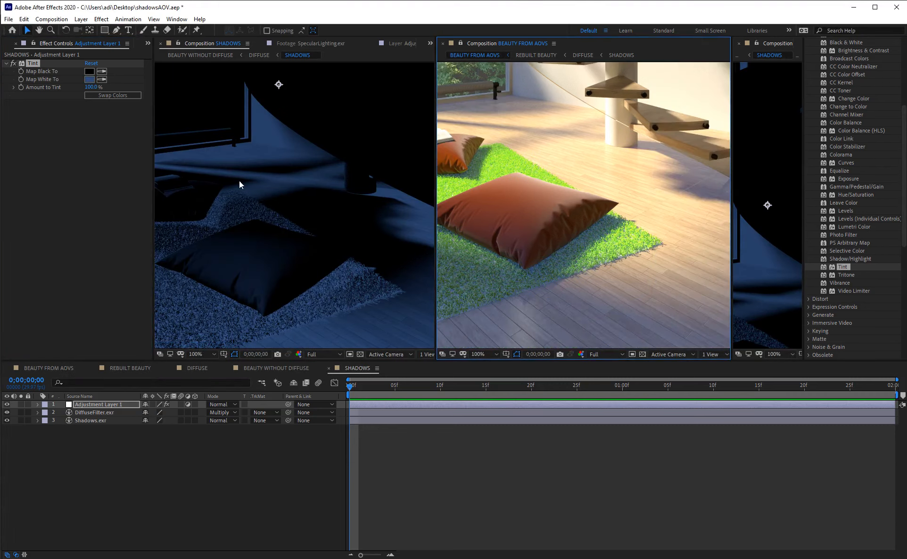
Set the Tint's Map White To colour to dark olive green (151D0E) and check the tinted shadows in the beauty
left_click(89, 80)
left_click_drag(248, 287, 248, 303)
left_click(175, 318)
left_click_drag(175, 318, 173, 319)
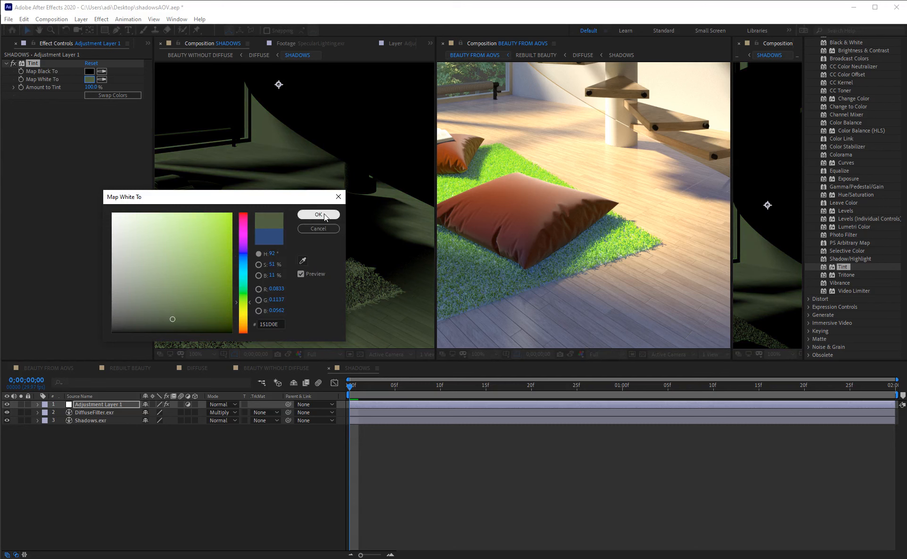
left_click(324, 214)
left_click(648, 285)
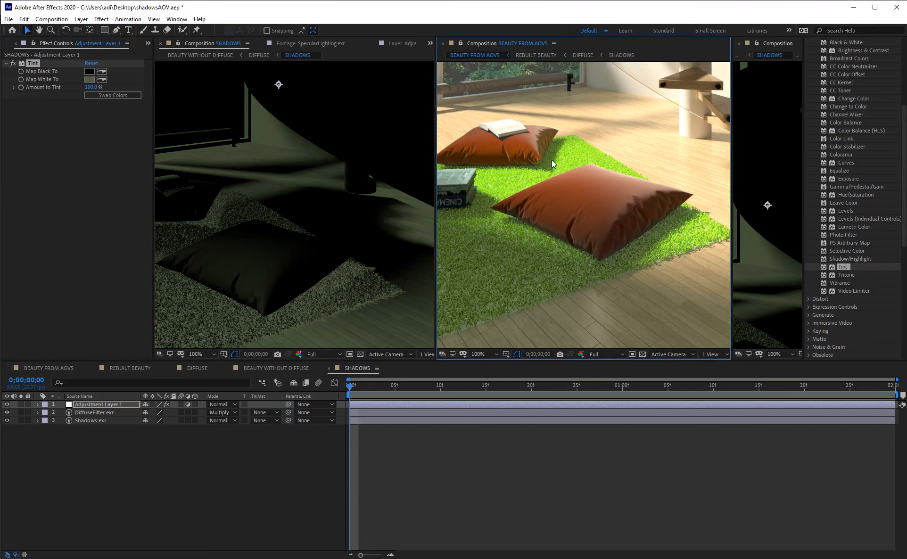
left_click_drag(677, 292, 514, 332)
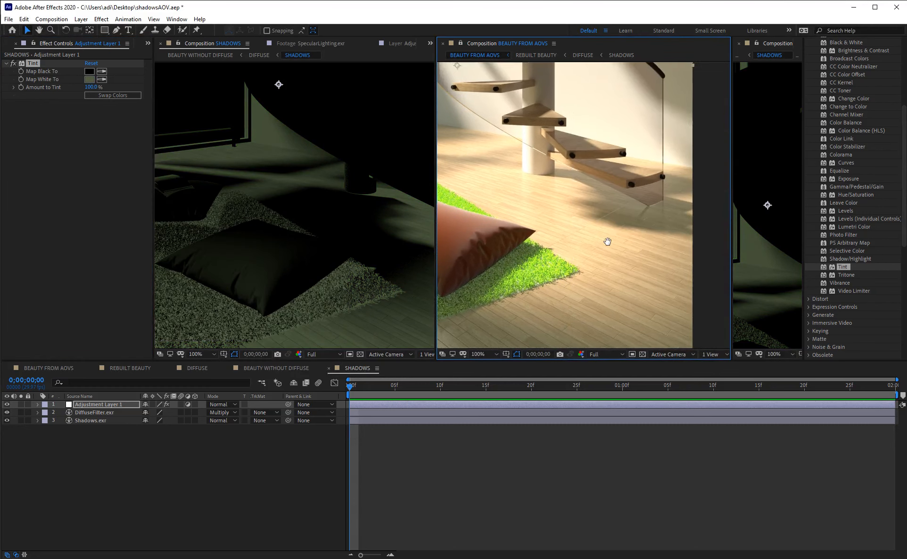
Bring up the REBUILT BEAUTY composition's layers and select the Refractions.exr layer
left_click_drag(625, 220, 641, 278)
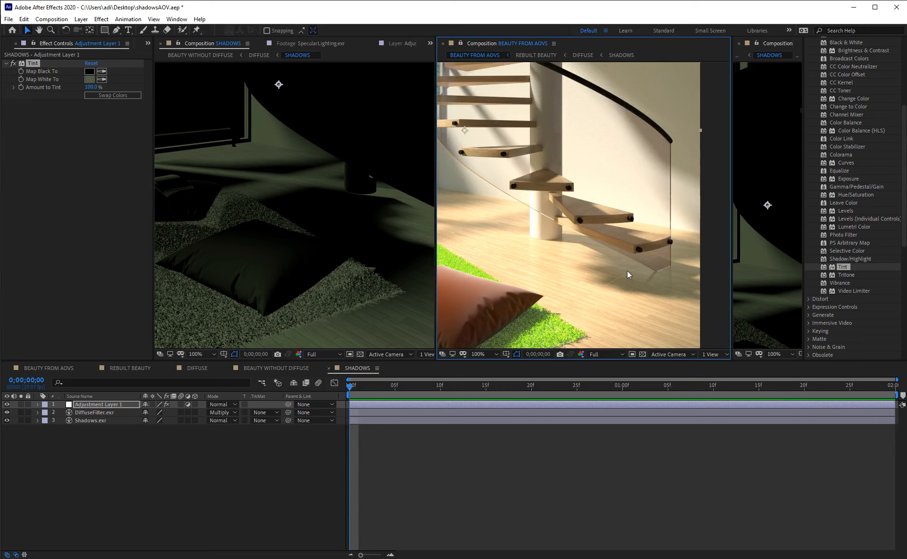
left_click(48, 188)
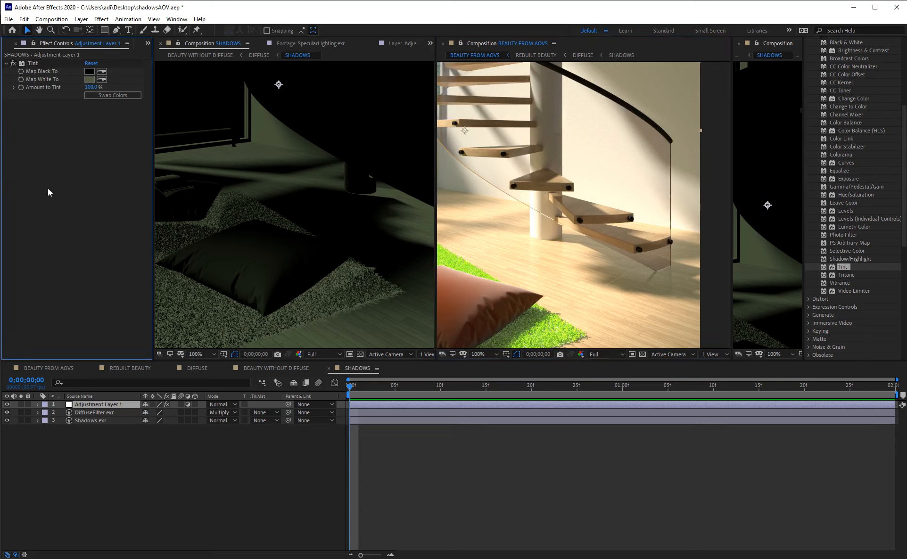
left_click(139, 372)
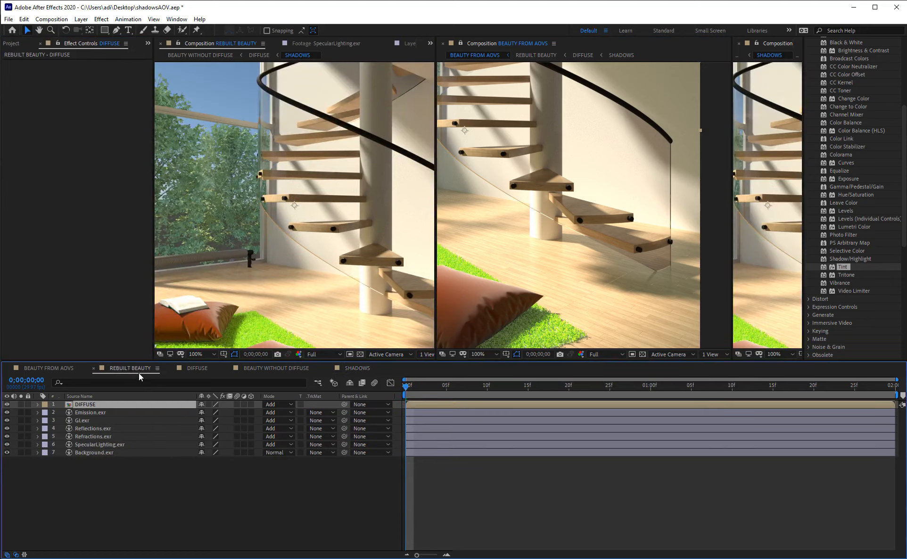
left_click(92, 436)
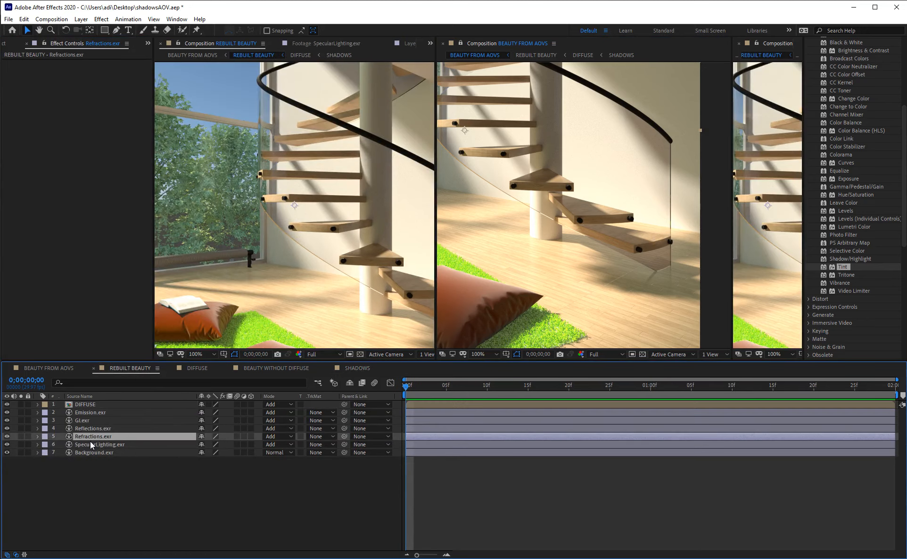
Try the Tint effect on the Refractions.exr layer and remove it
left_click_drag(843, 267, 86, 131)
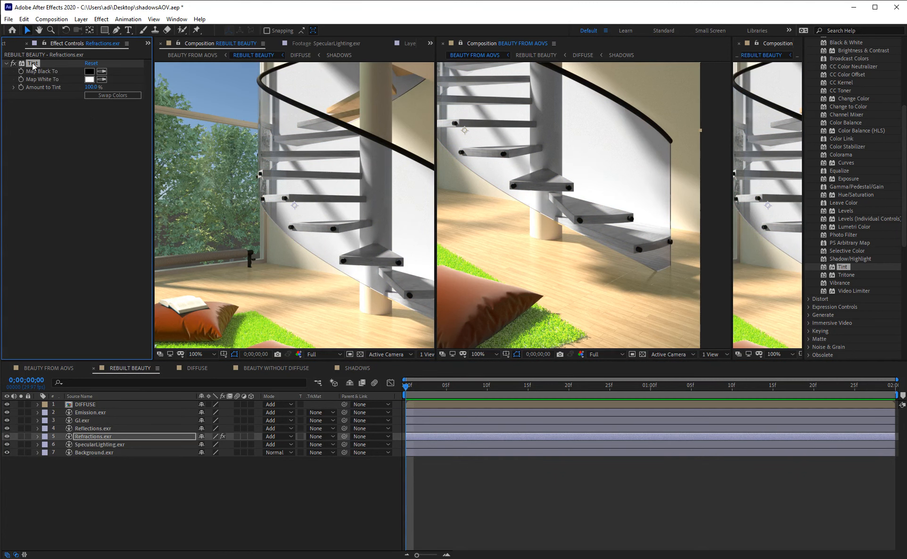
key("Delete")
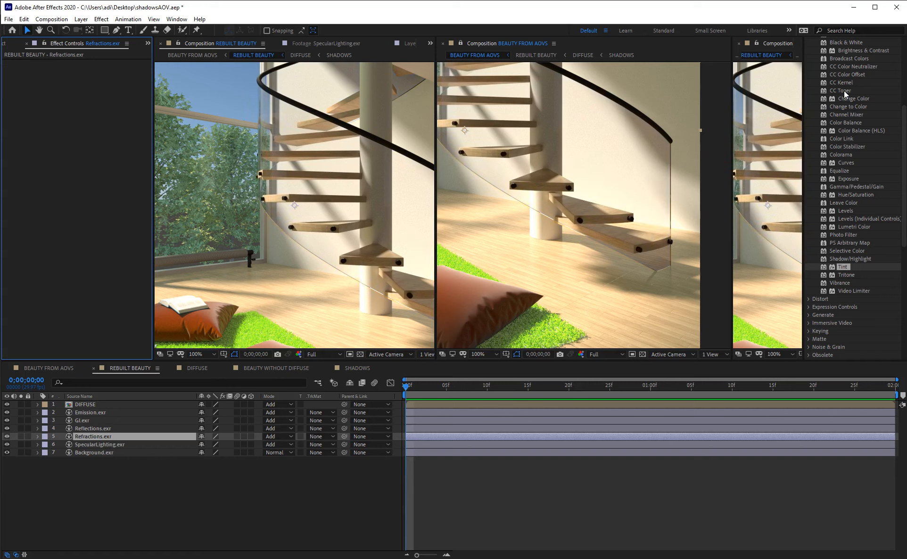
Add a Curves effect to the Refractions.exr layer and pull the Red channel's midtones slightly below the diagonal
left_click_drag(846, 162, 95, 139)
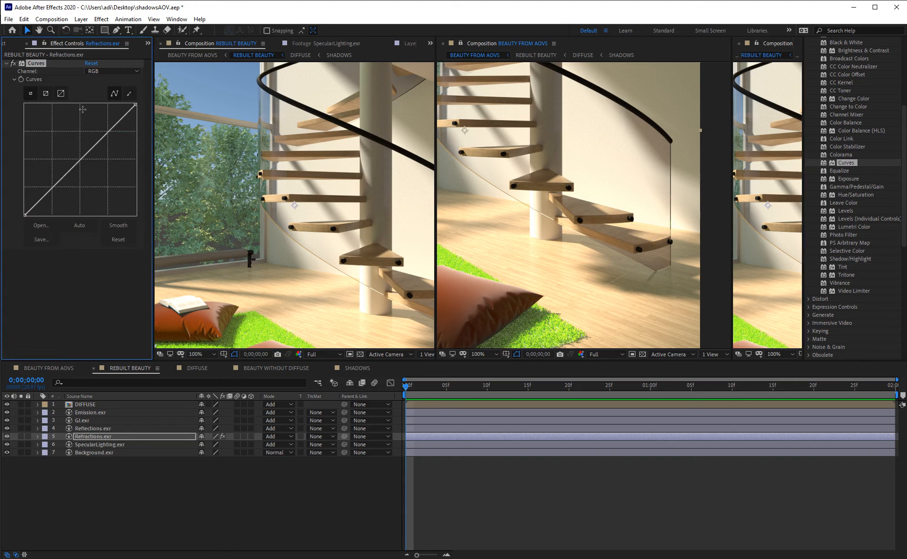
left_click(112, 71)
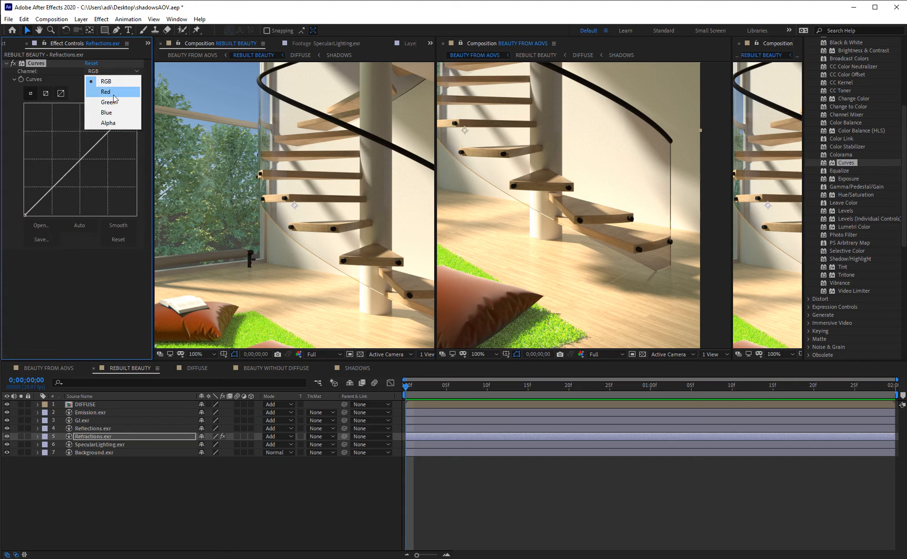
left_click(113, 95)
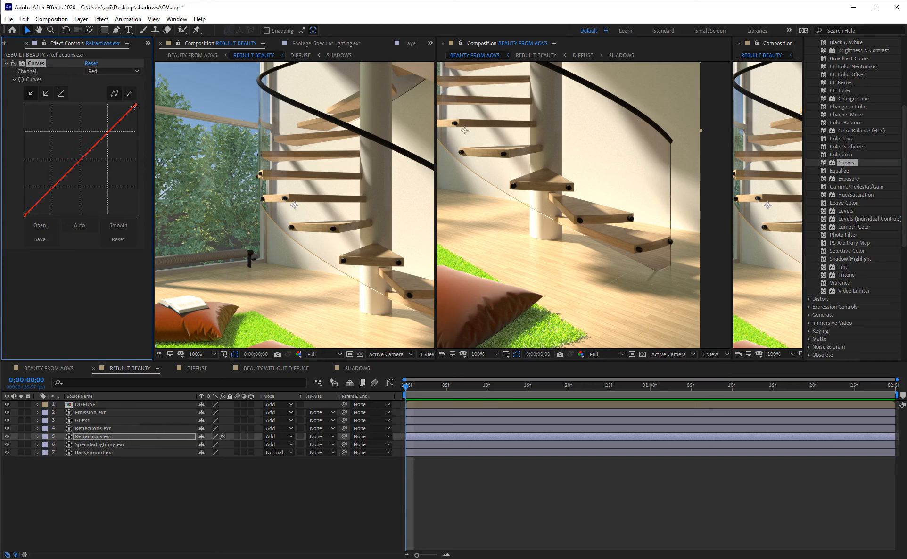
left_click_drag(135, 106, 138, 156)
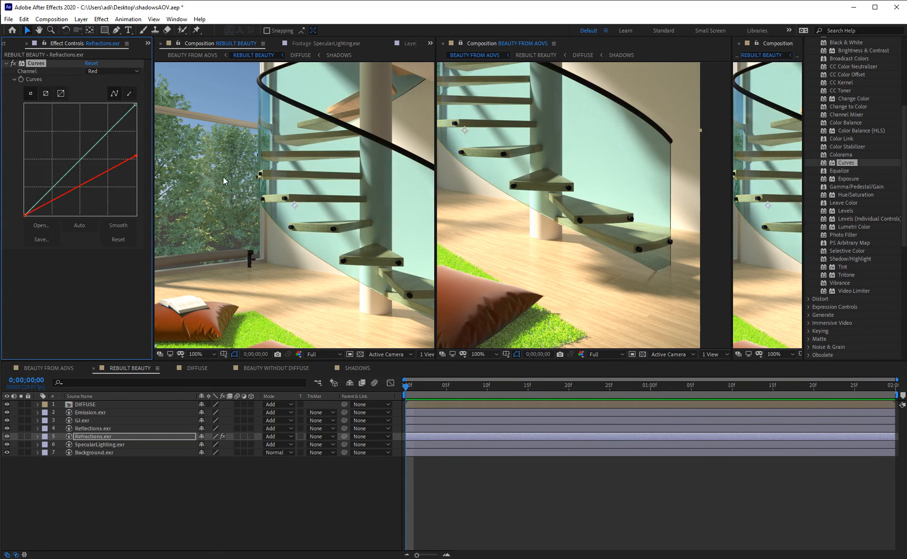
left_click_drag(136, 157, 142, 120)
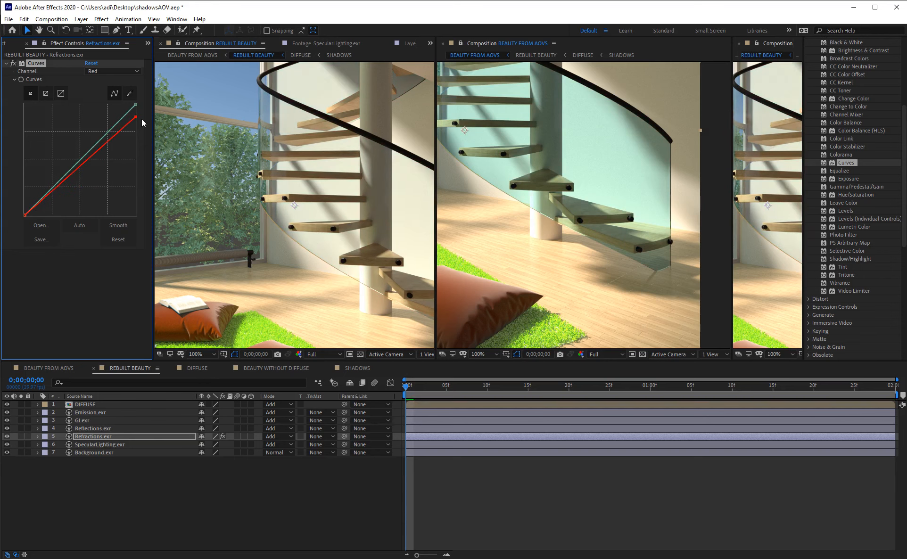
mouse_move(89, 157)
left_mouse_down()
mouse_move(89, 179)
mouse_move(86, 165)
left_mouse_up()
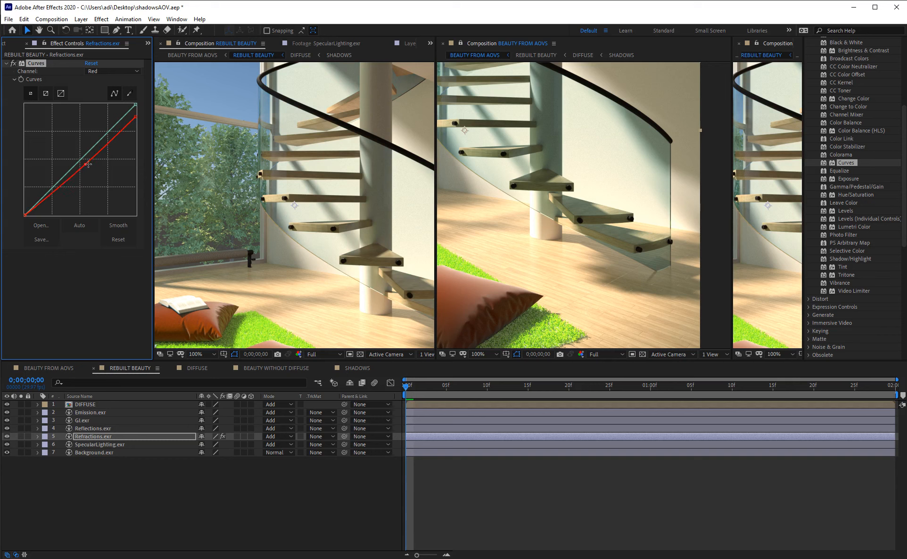
left_click_drag(136, 114, 136, 107)
left_click_drag(86, 167, 84, 164)
Lower the midtones of the Curves effect's Blue channel below the red curve and inspect the glass in the BEAUTY FROM AOVS viewer
left_click(109, 71)
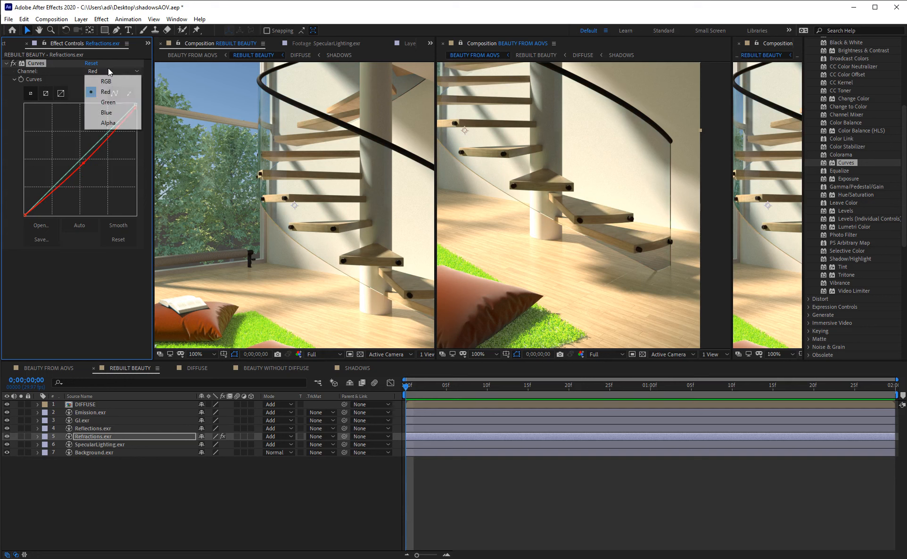
left_click(121, 114)
mouse_move(136, 106)
left_mouse_down()
mouse_move(139, 153)
mouse_move(137, 107)
left_mouse_up()
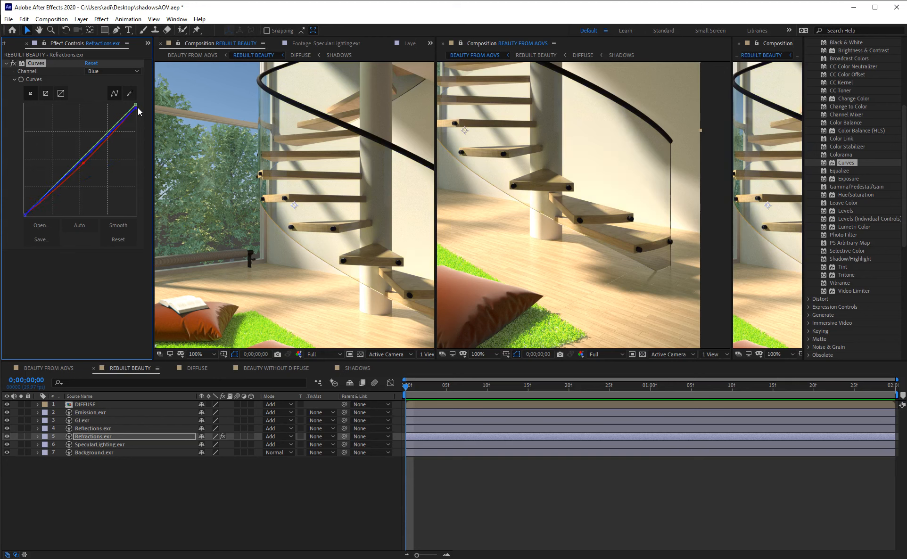
left_click_drag(136, 108, 137, 112)
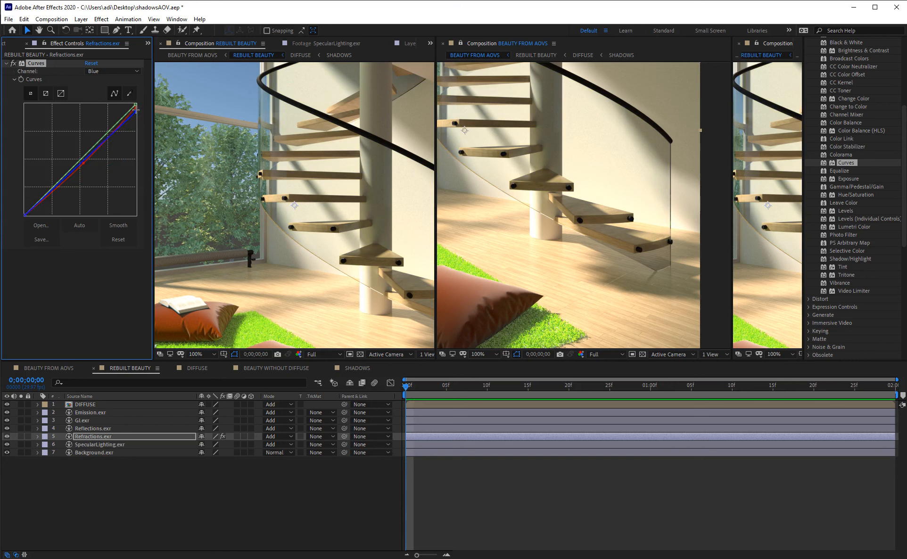
left_click_drag(135, 110, 138, 104)
left_click_drag(100, 138, 90, 161)
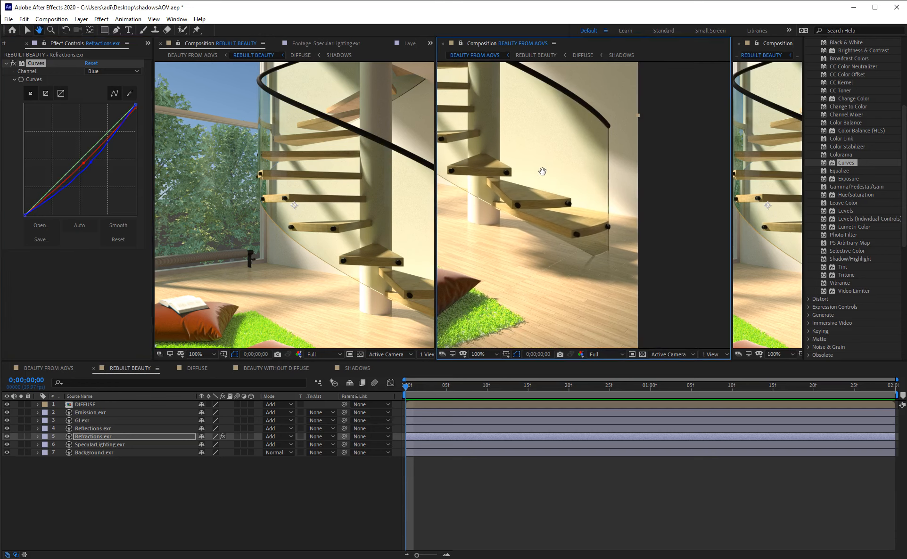
left_click_drag(611, 177, 586, 184)
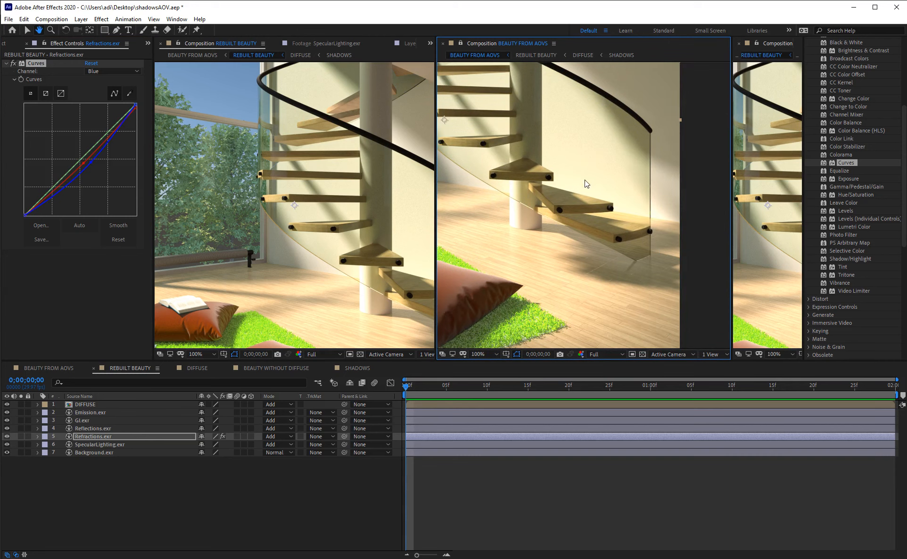
scroll(635, 249, "up", 1)
scroll(622, 213, "down", 1)
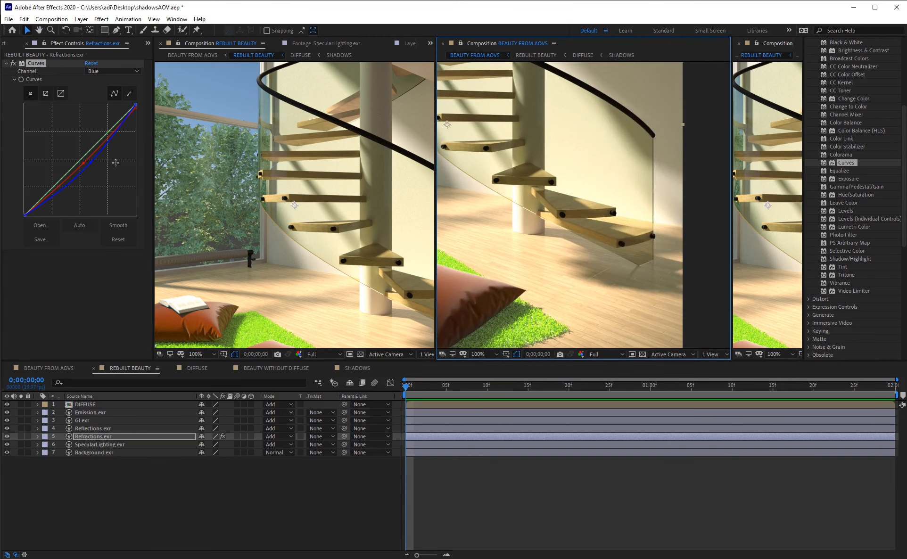
Raise the Curves effect's Green channel midtones slightly above the diagonal and check the whole image in the BEAUTY FROM AOVS viewer
left_click(104, 71)
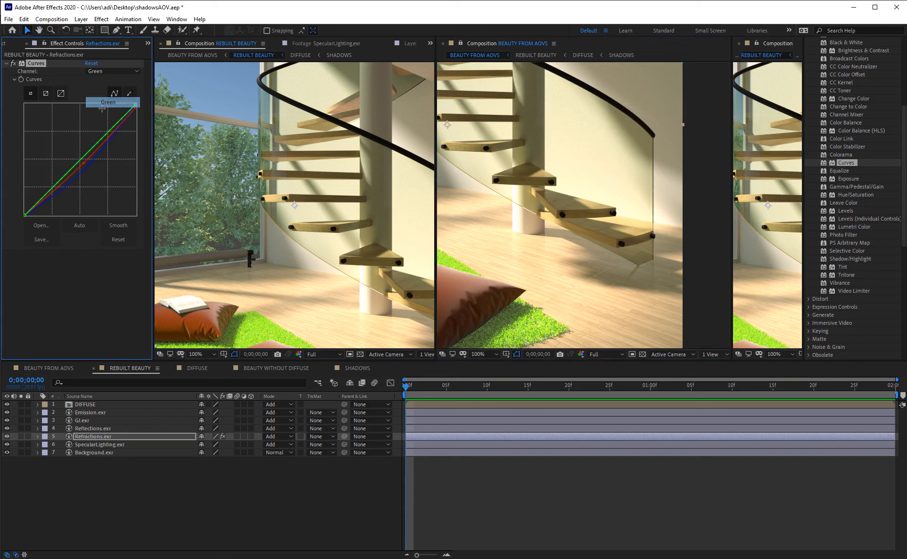
left_click(97, 92)
left_click(81, 158)
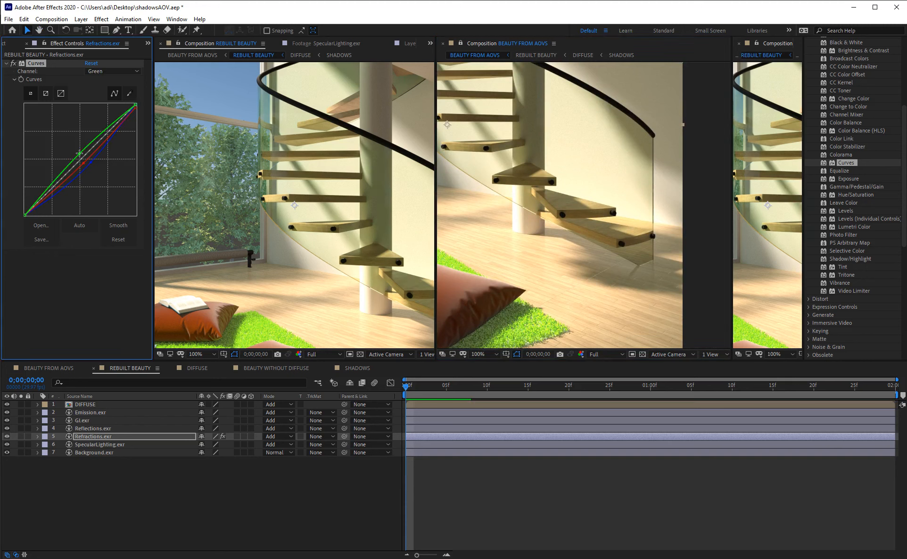
mouse_move(81, 158)
left_mouse_down()
mouse_move(97, 169)
mouse_move(81, 150)
mouse_move(85, 158)
left_mouse_up()
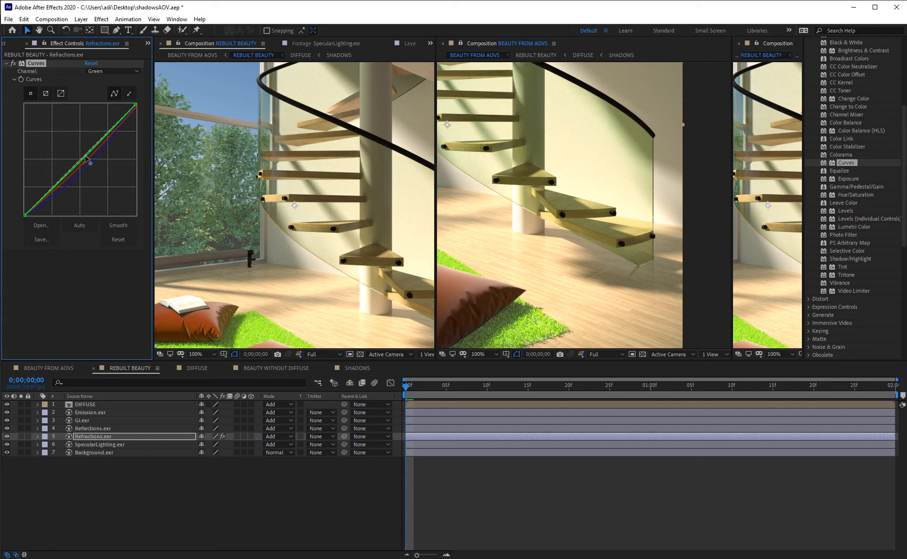
scroll(601, 228, "down", 2)
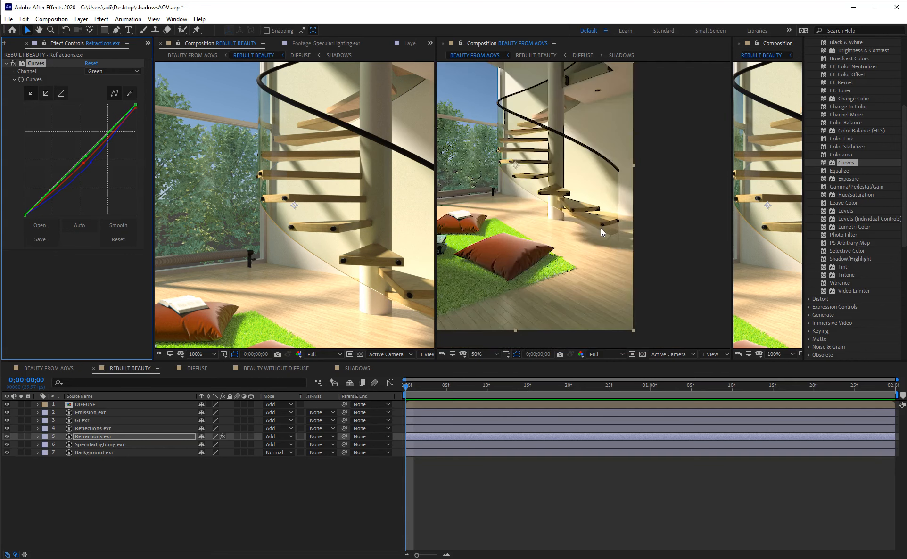
scroll(604, 232, "down", 2)
scroll(606, 235, "up", 2)
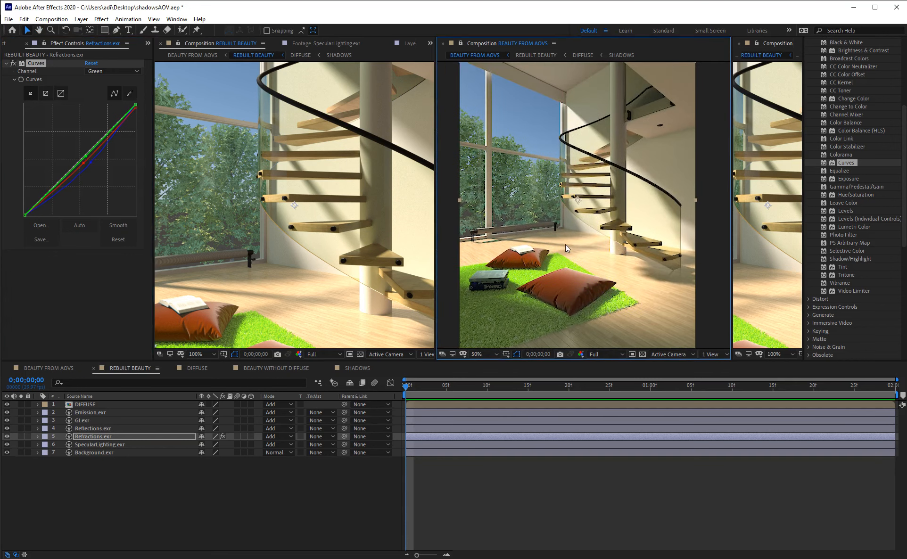
left_click(75, 278)
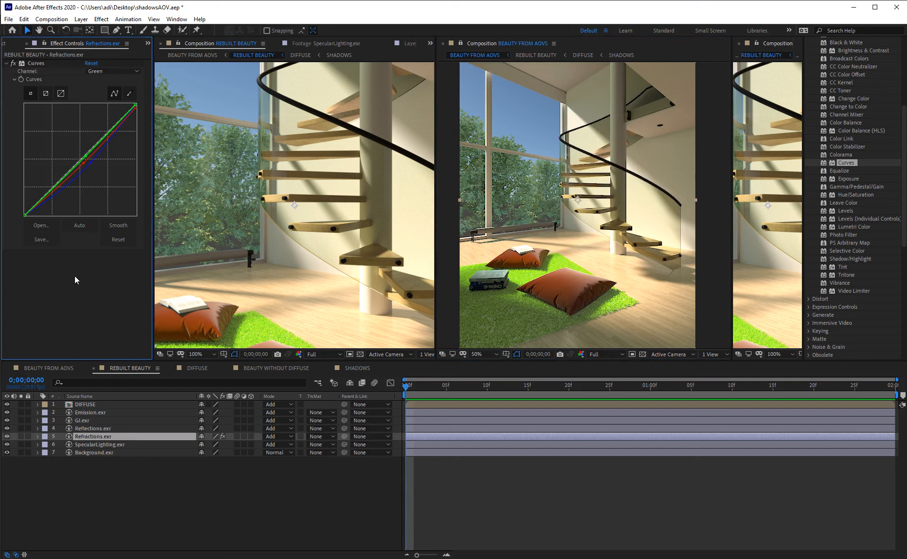
left_click(183, 490)
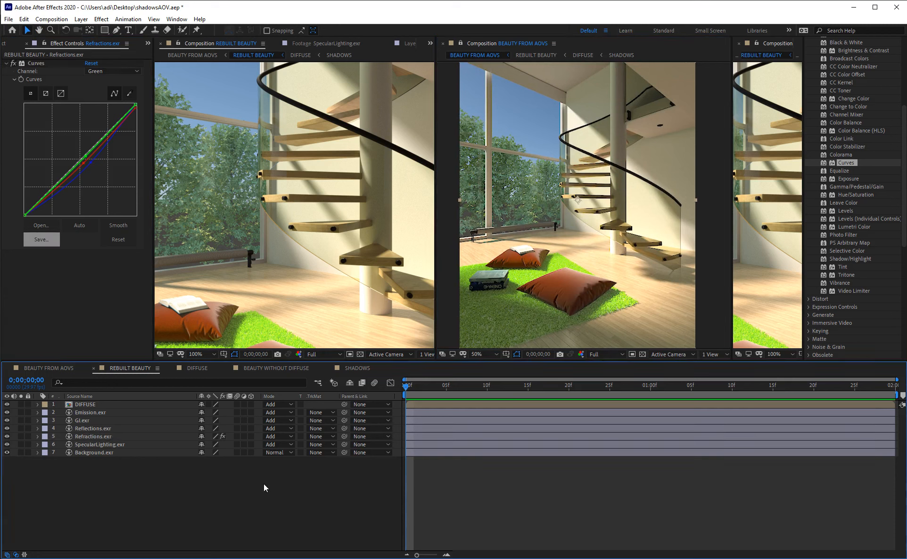